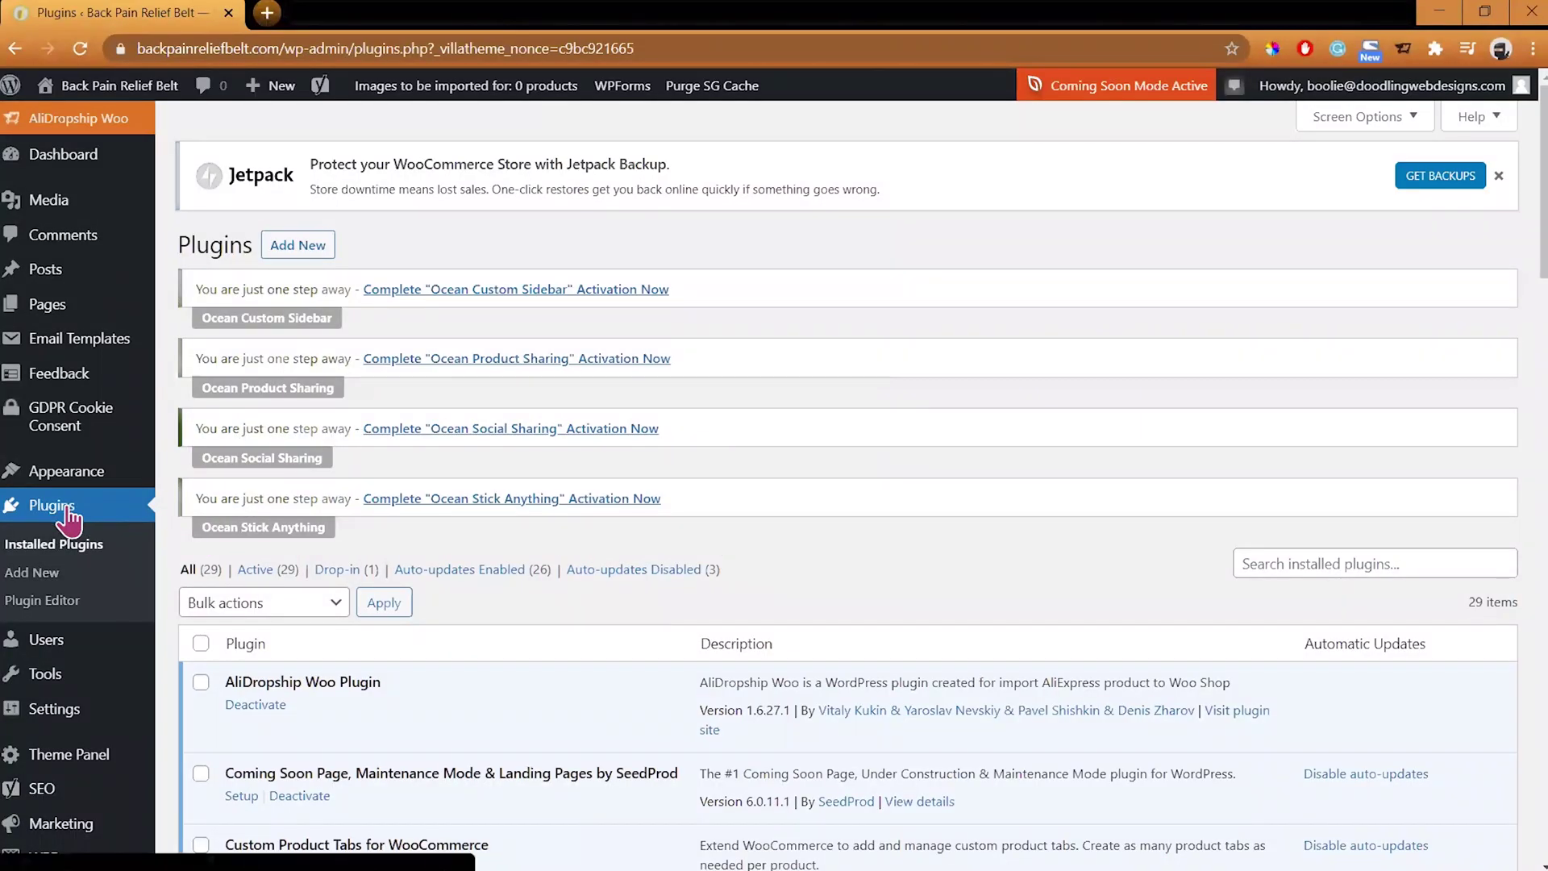
# - Go to the Add Plugins page from the Plugins menu
pyautogui.click(314, 265)
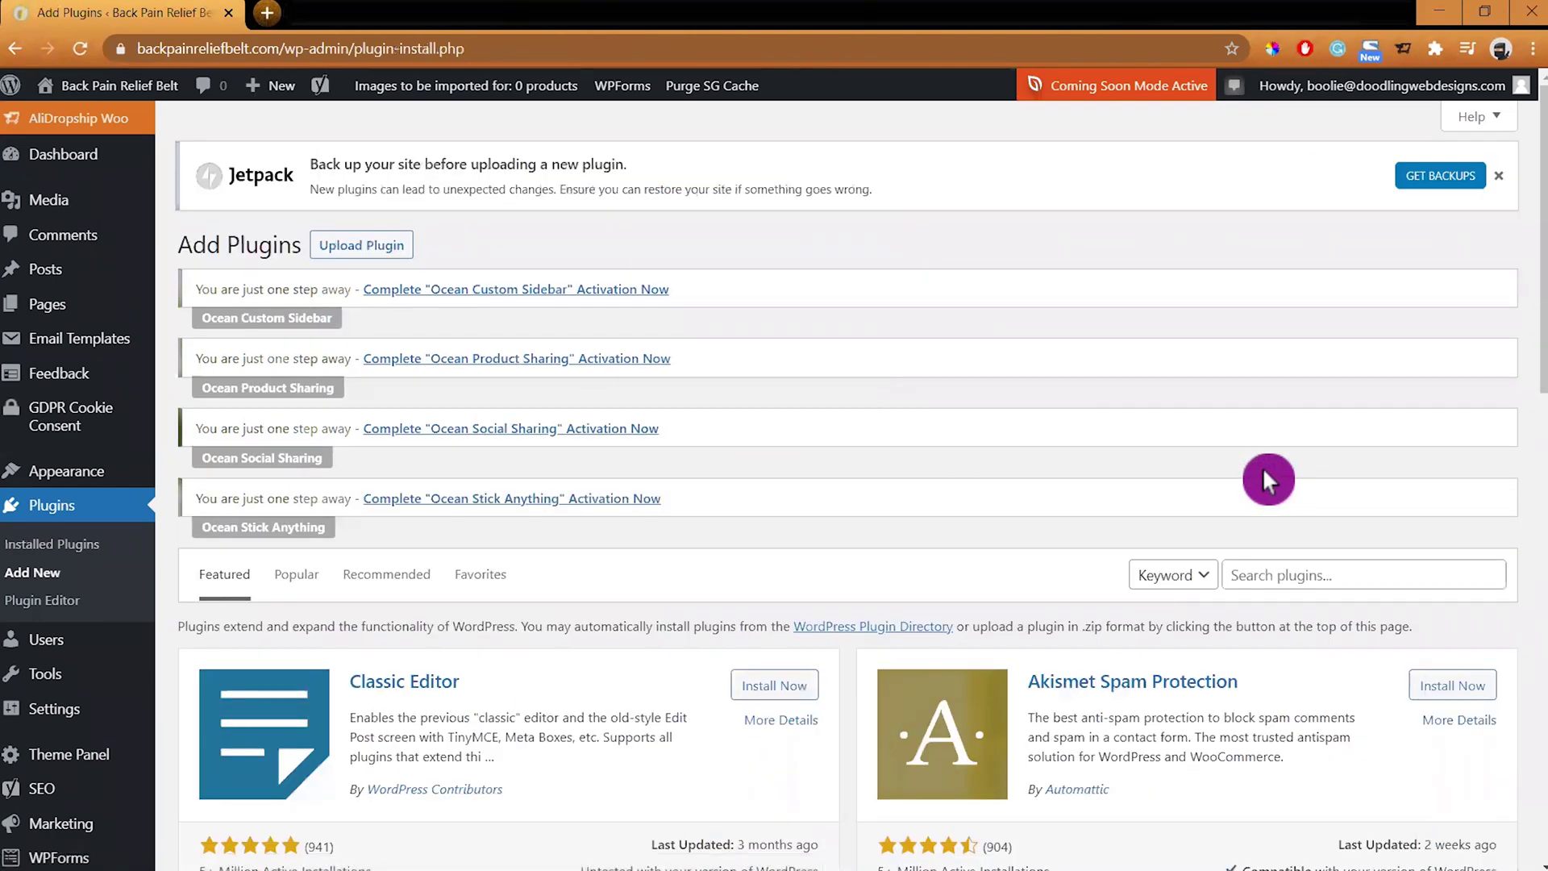
# - Search the directory for 'countdown timer', then install and activate HurryTimer
pyautogui.click(1262, 576)
pyautogui.write('countdown timer')
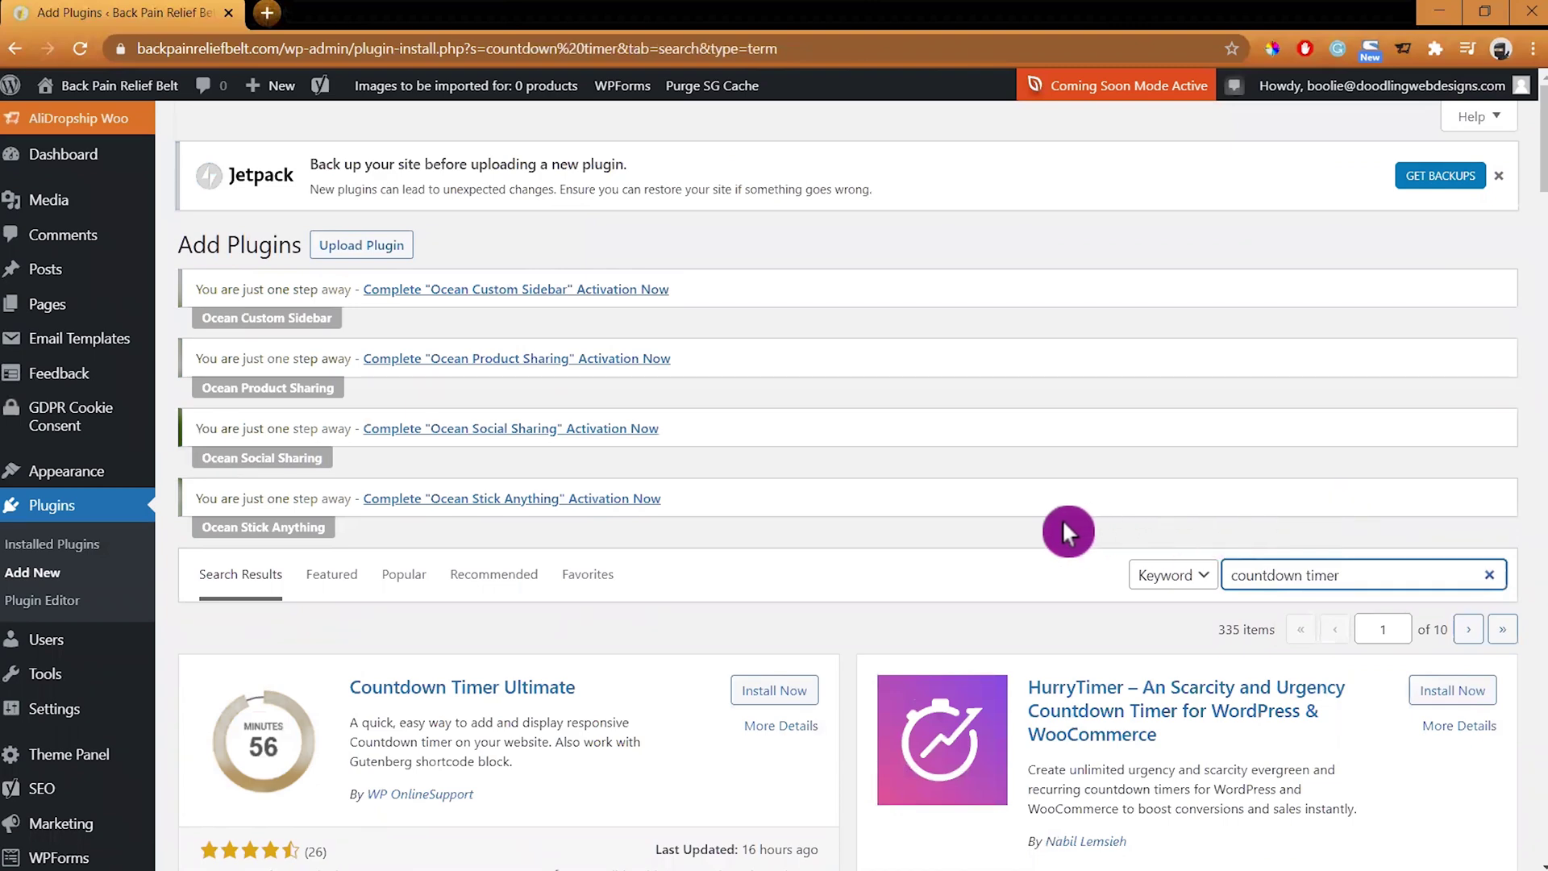
pyautogui.scroll(-1, 1062, 532)
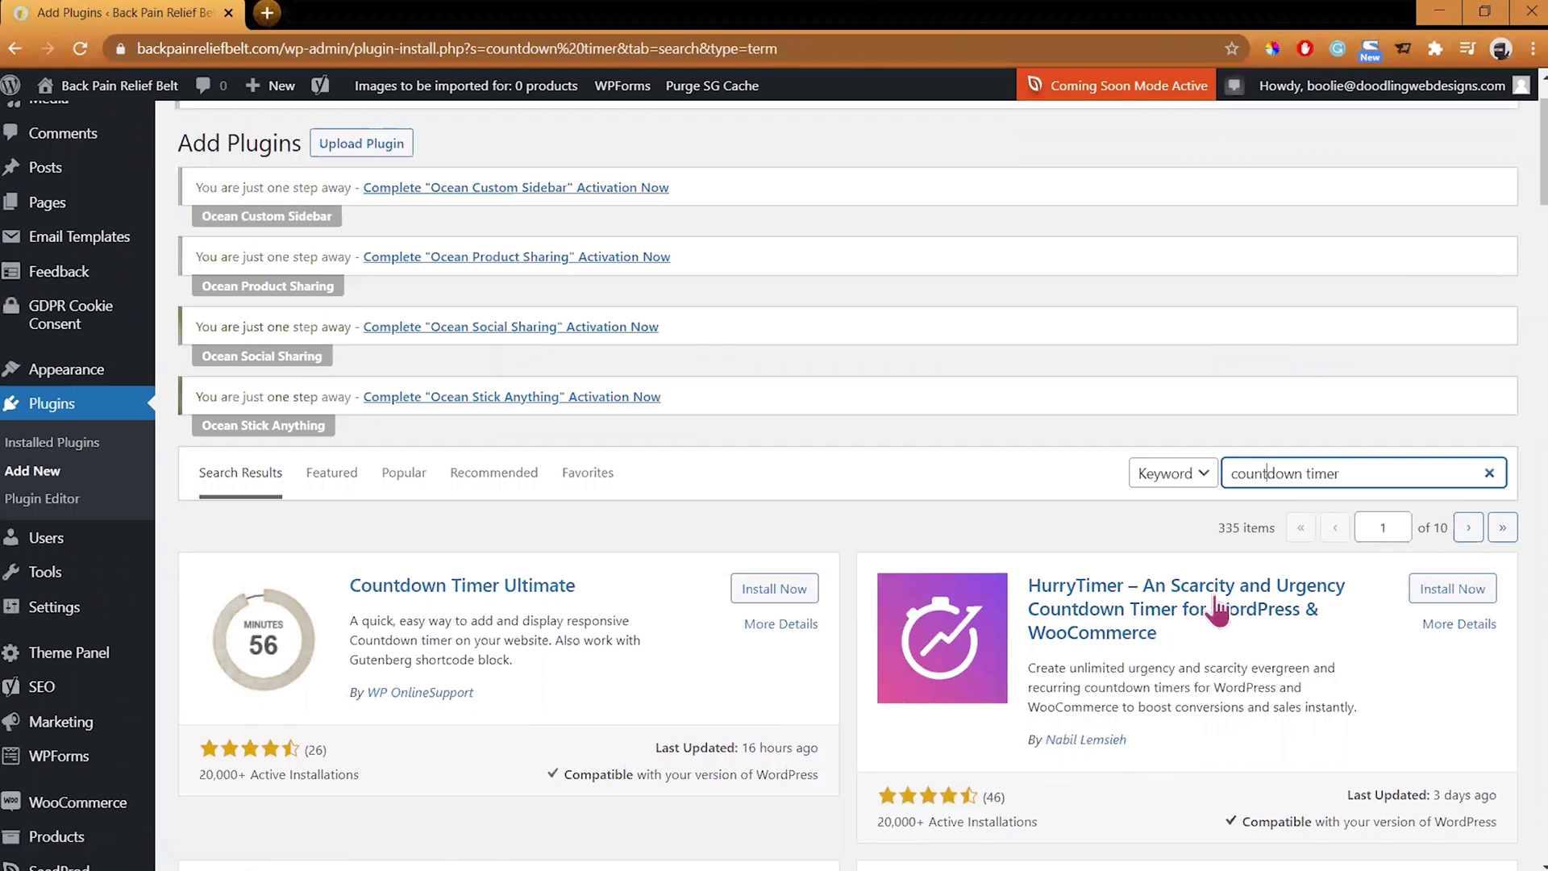
pyautogui.click(1461, 592)
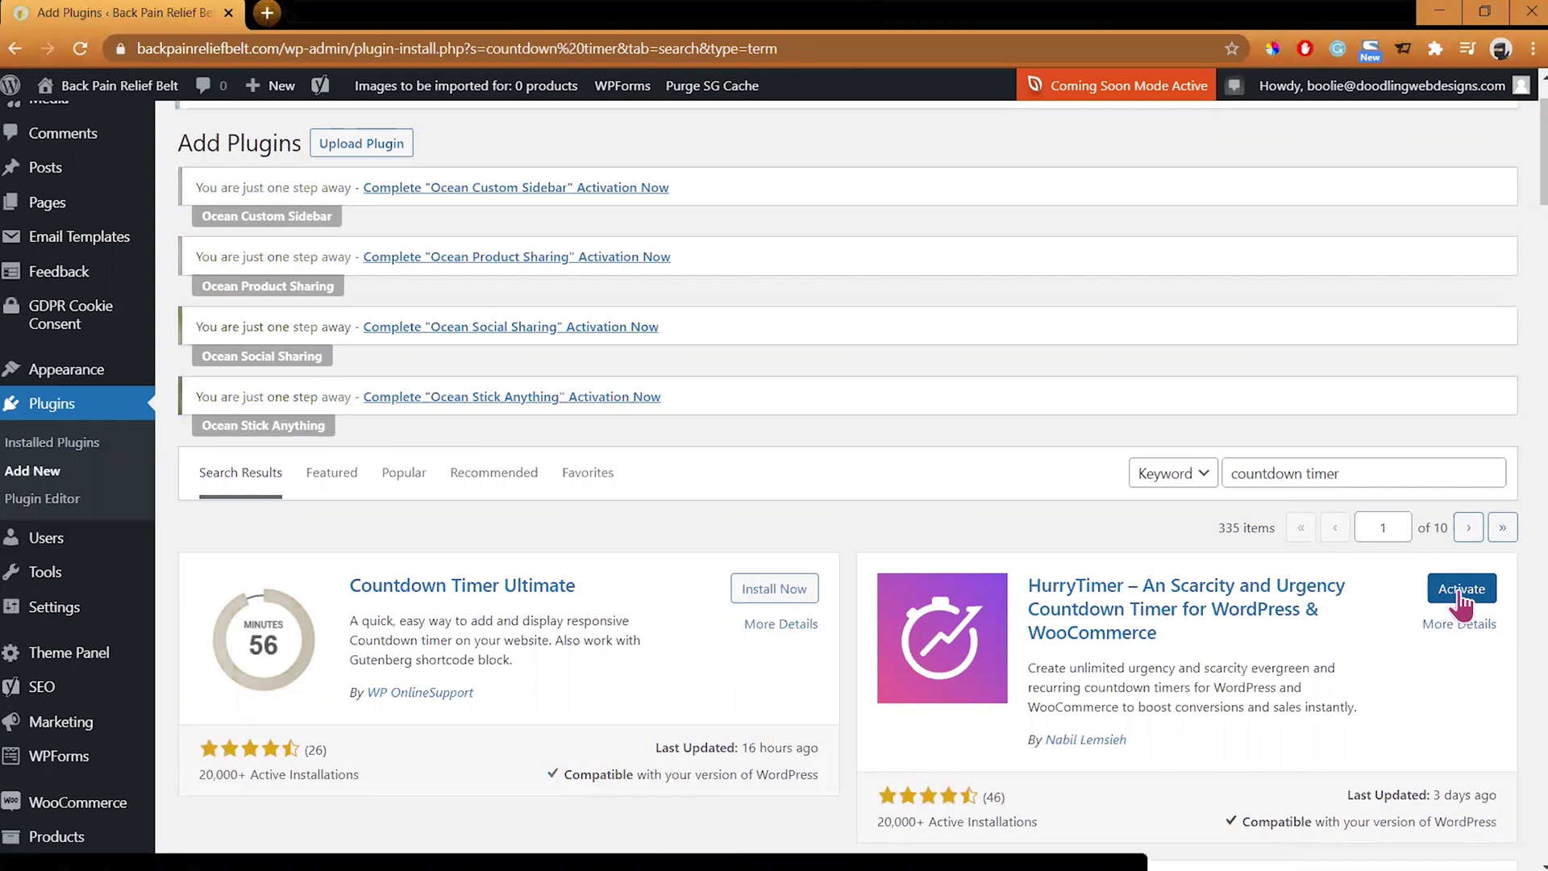
pyautogui.click(1461, 588)
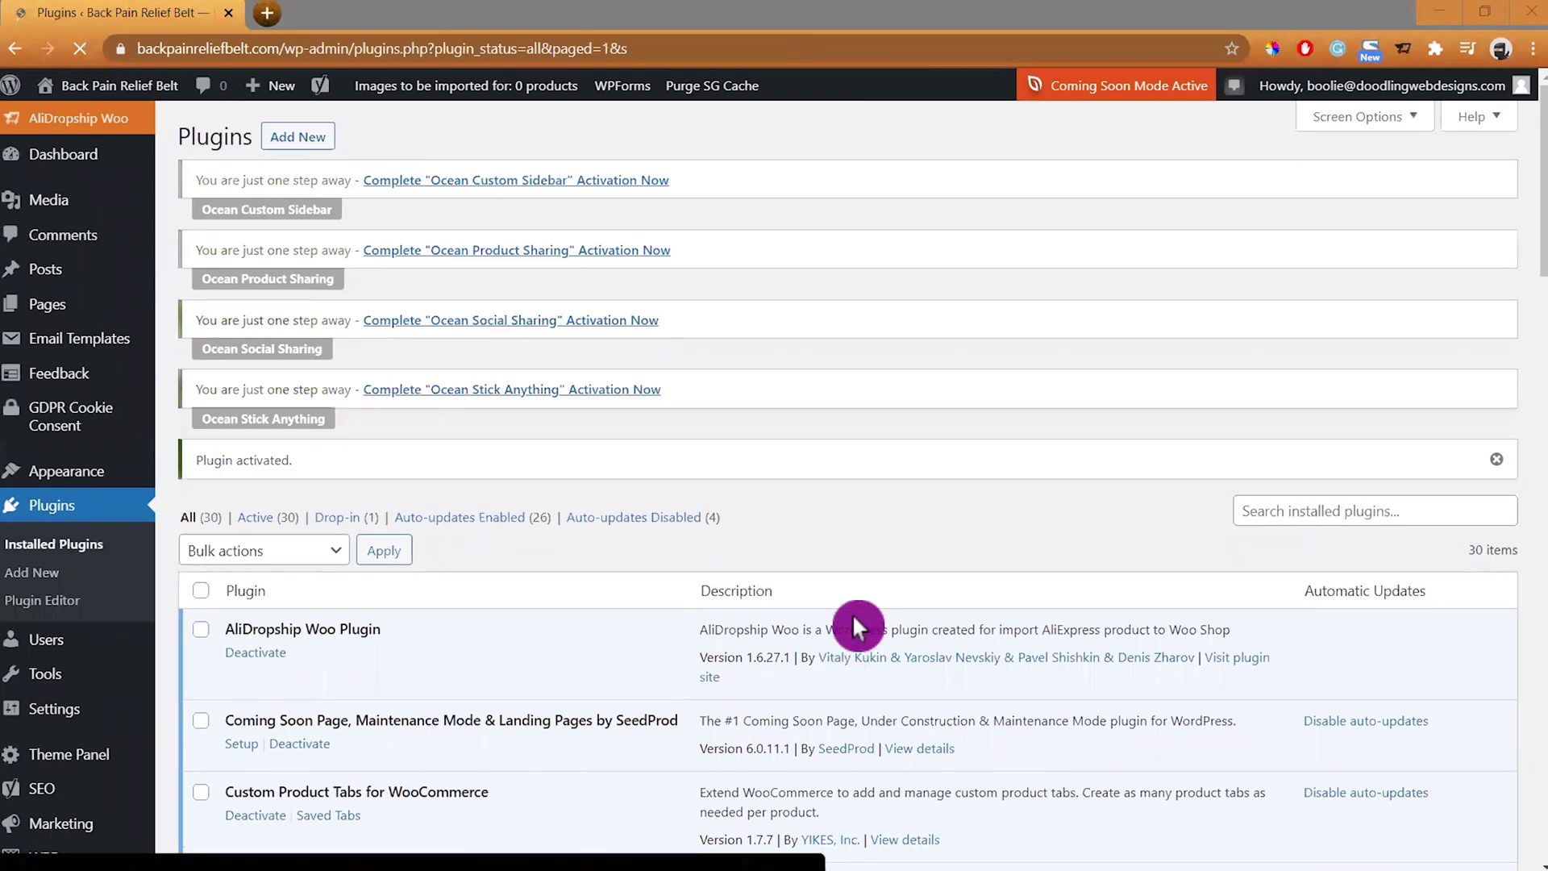
pyautogui.scroll(-3, 852, 613)
pyautogui.scroll(-2, 860, 604)
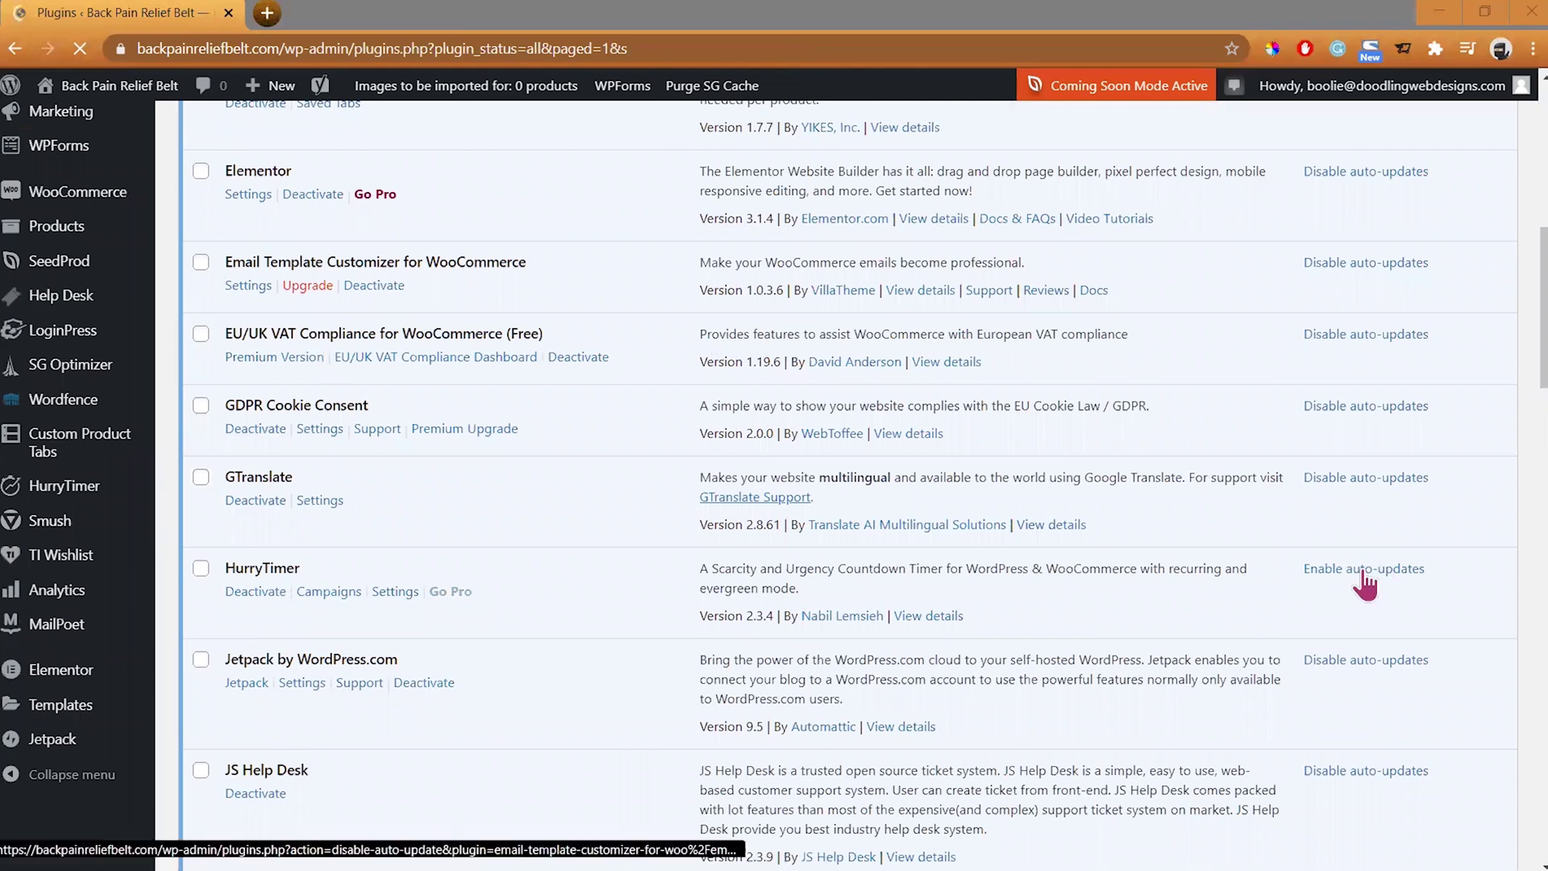
# - Enable HurryTimer auto-updates, then go to its settings page and expand the HurryTimer menu
pyautogui.click(1361, 568)
pyautogui.click(1354, 679)
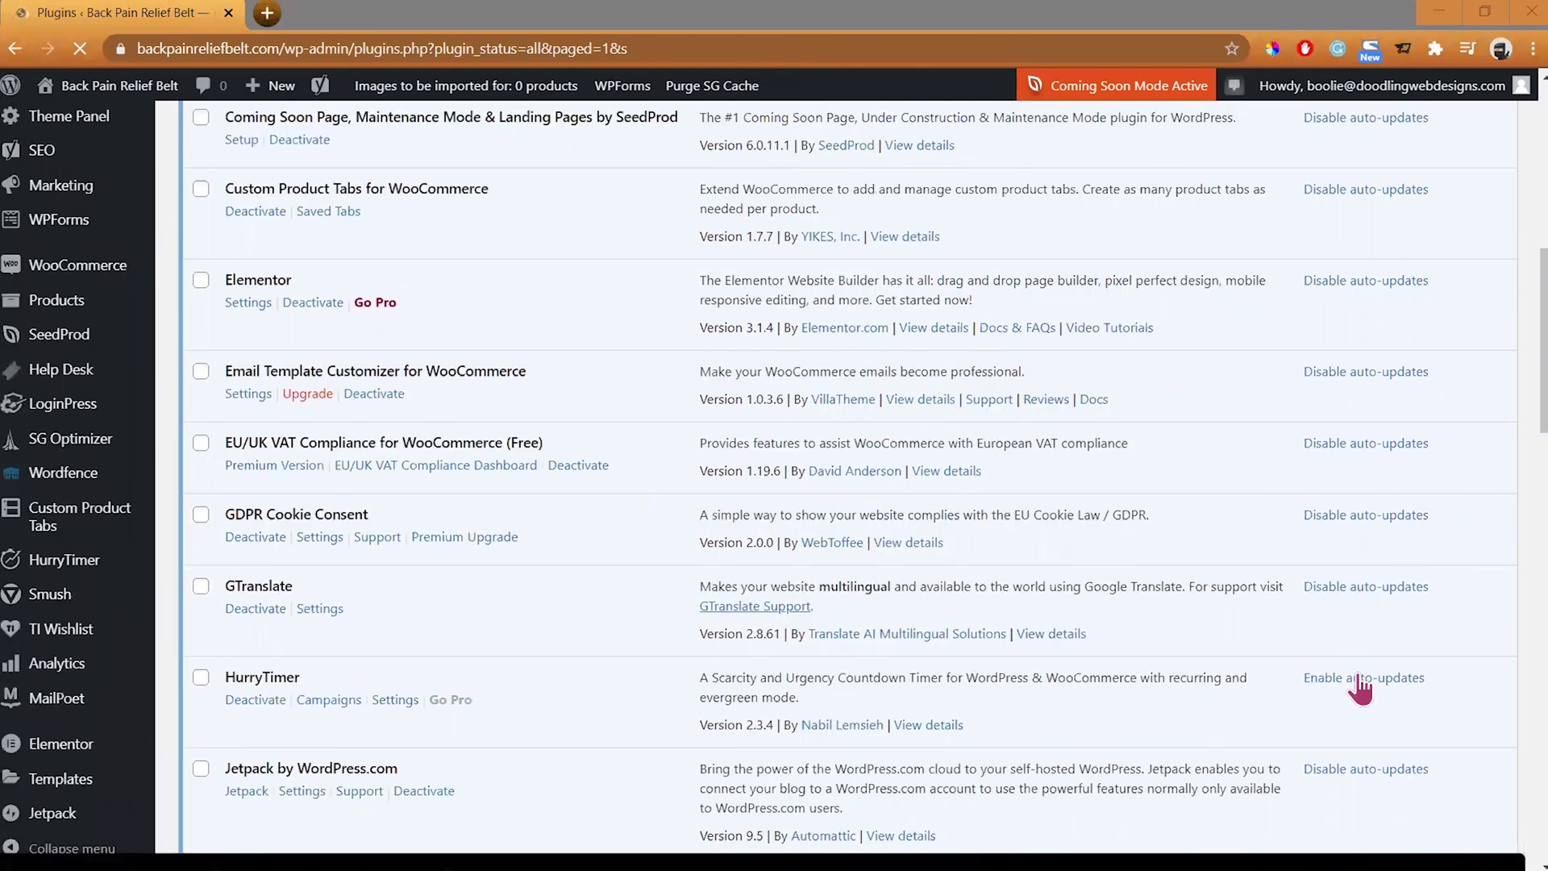
pyautogui.click(1356, 680)
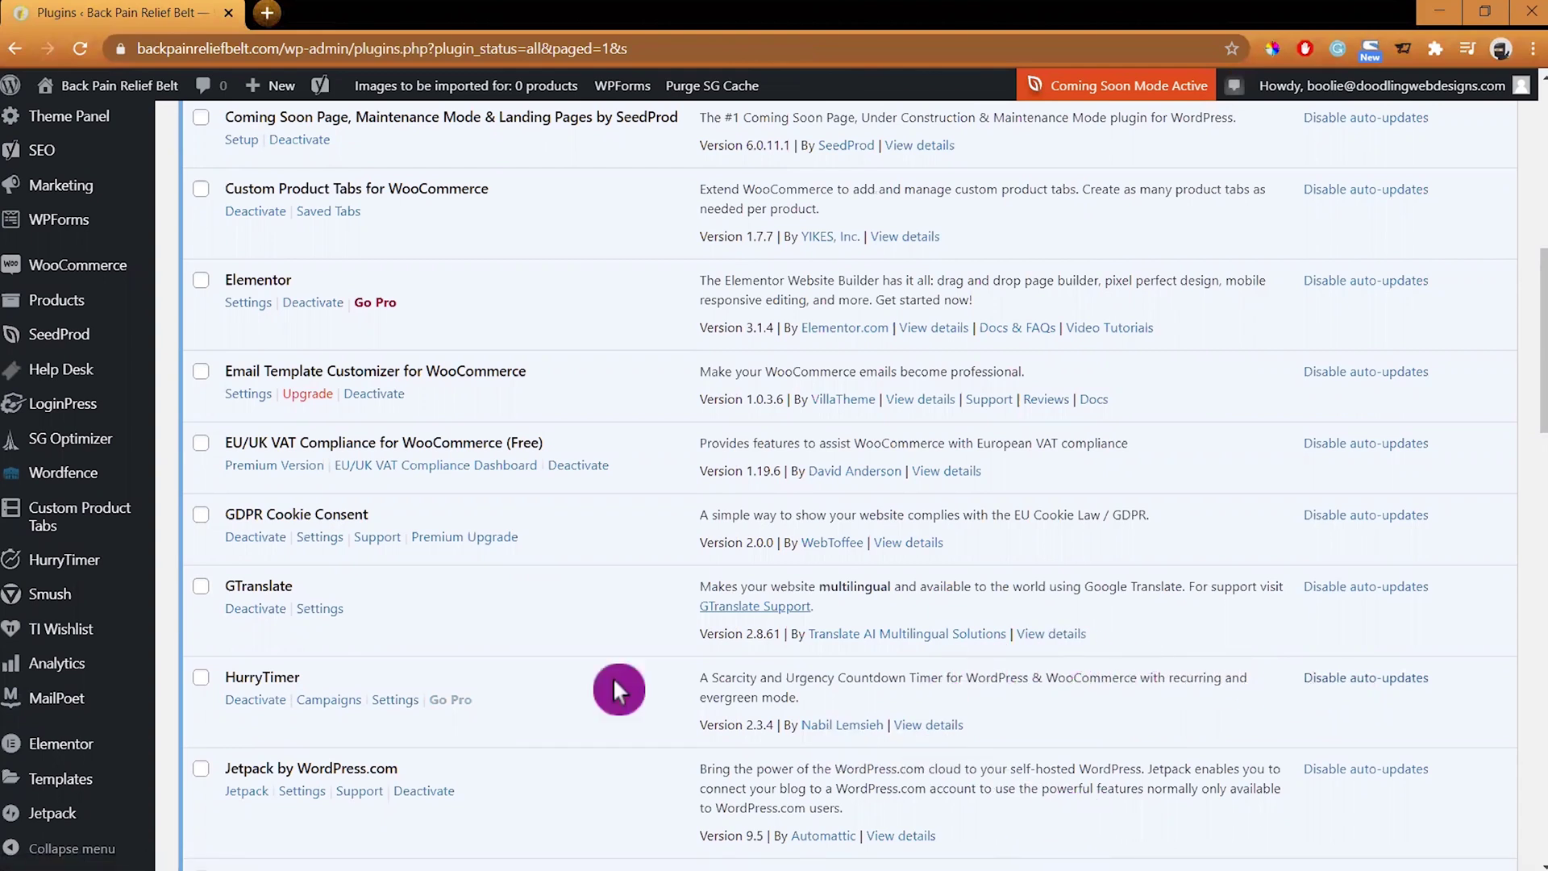
pyautogui.click(394, 701)
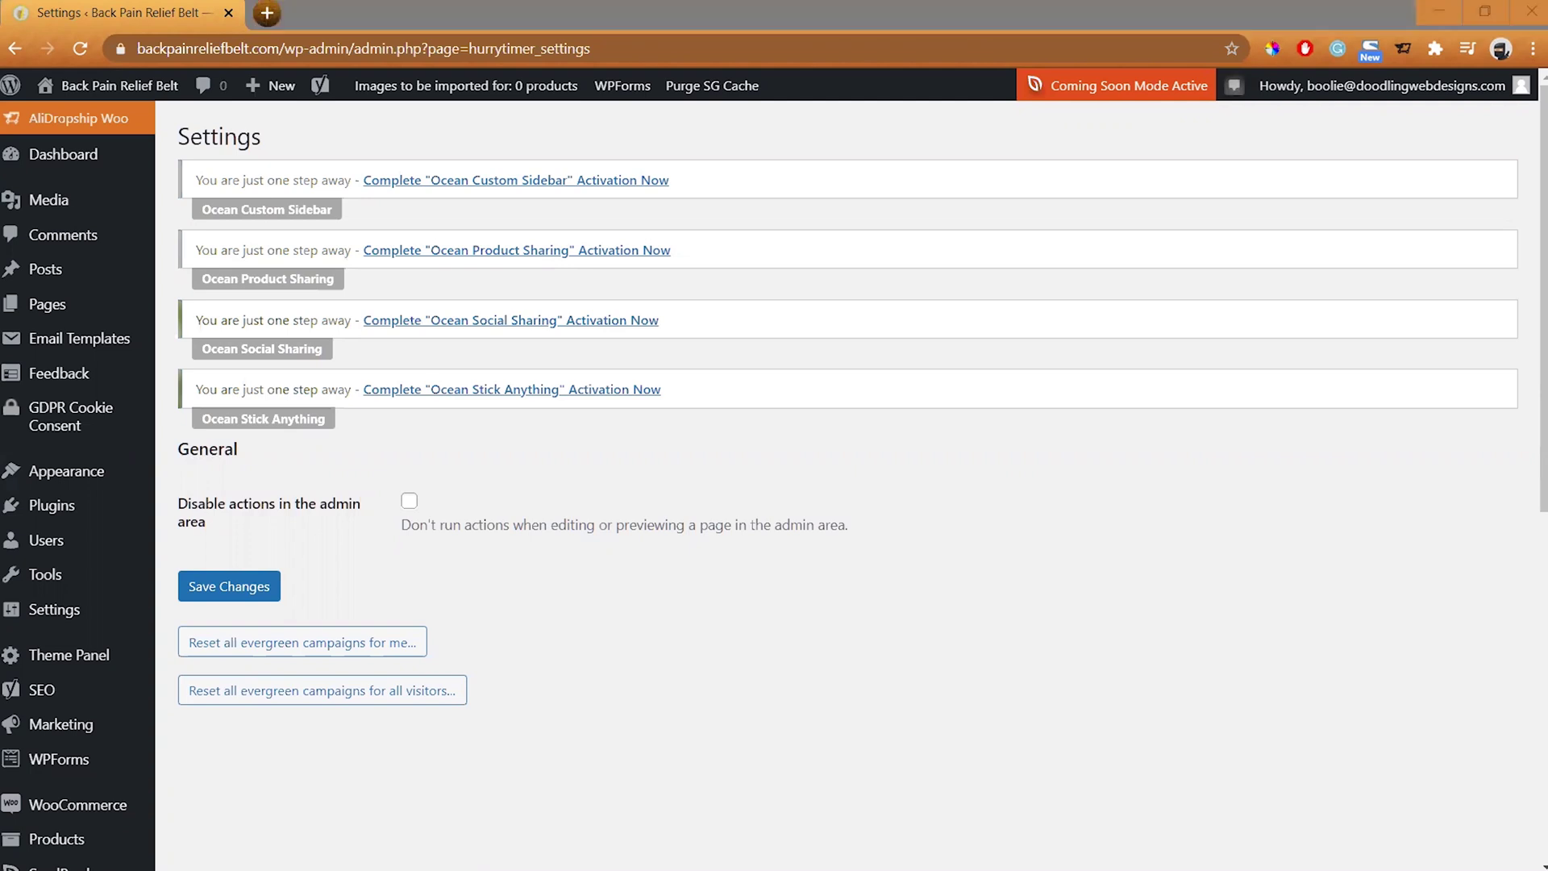
pyautogui.scroll(-5, 49, 581)
pyautogui.click(37, 582)
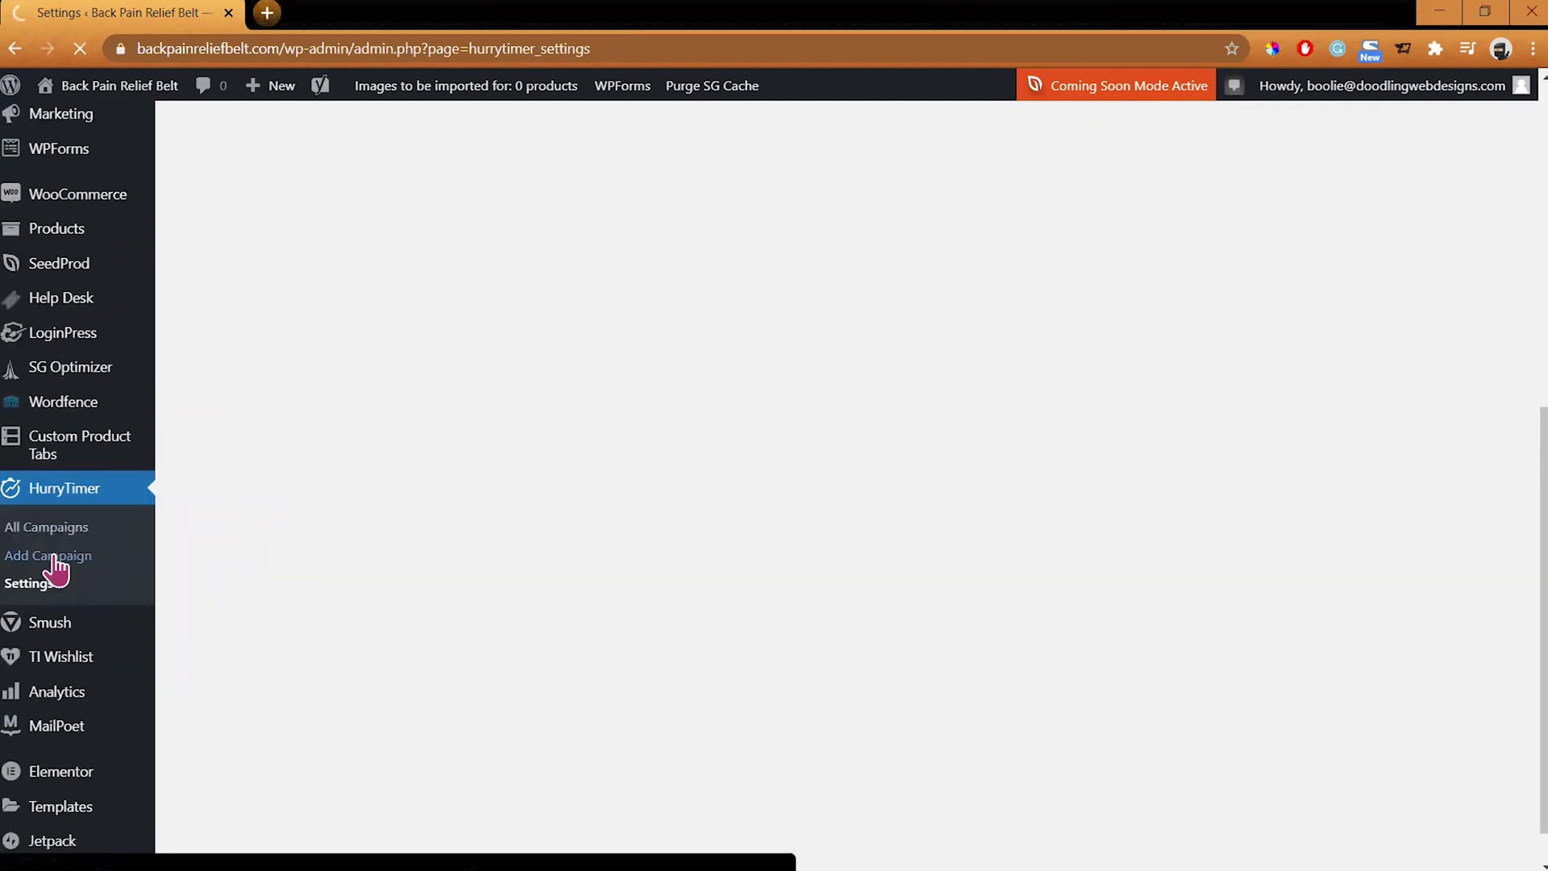
# - Add a new campaign named 'Hurry Up' and make it evergreen
pyautogui.click(53, 562)
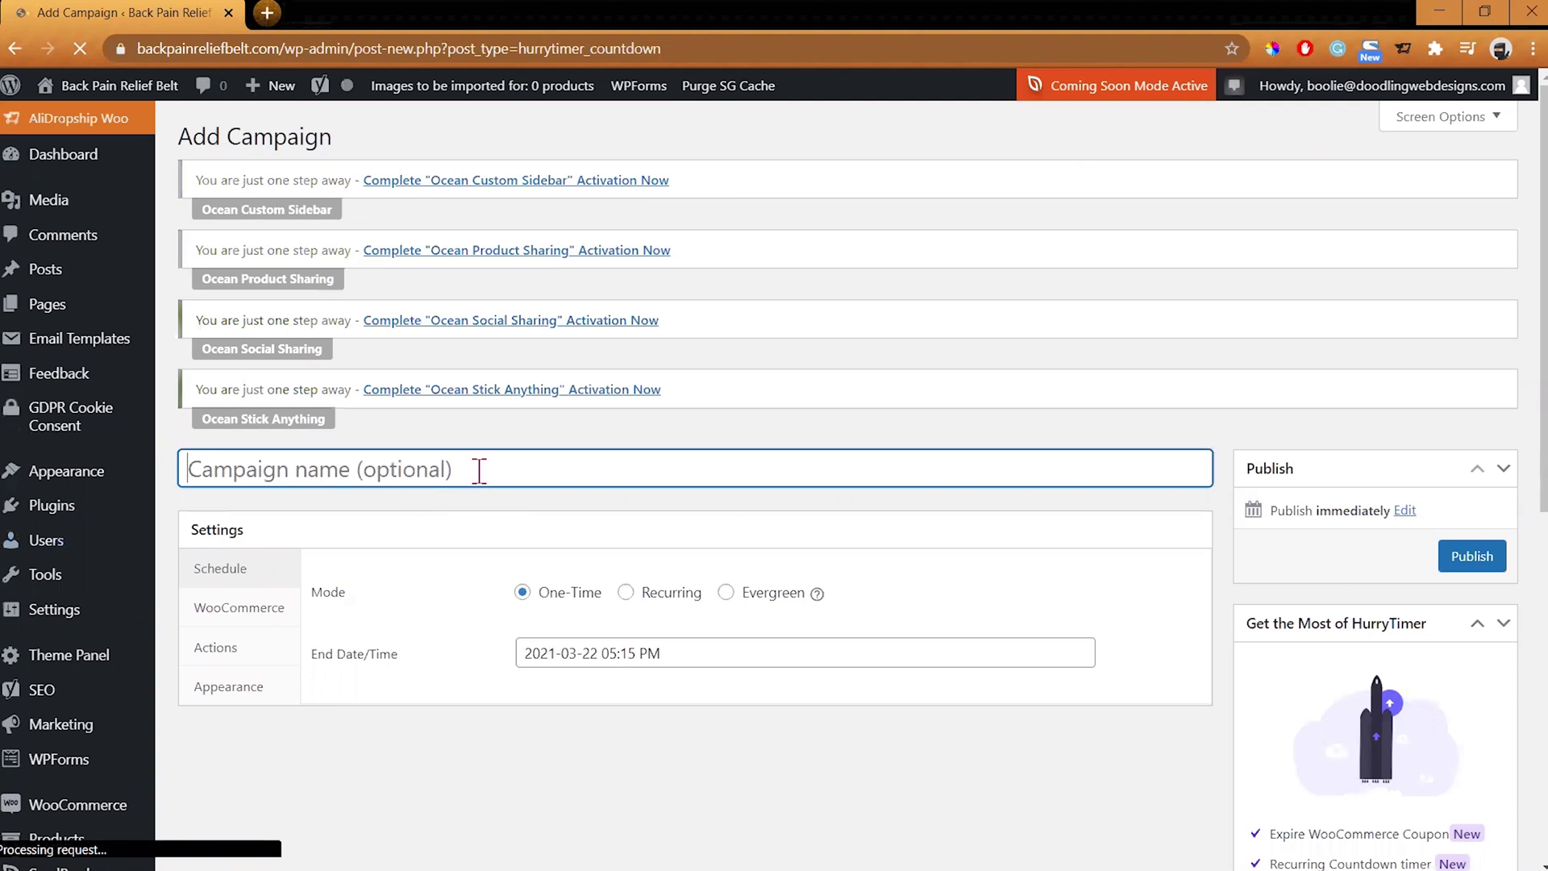
pyautogui.write('Hurry ')
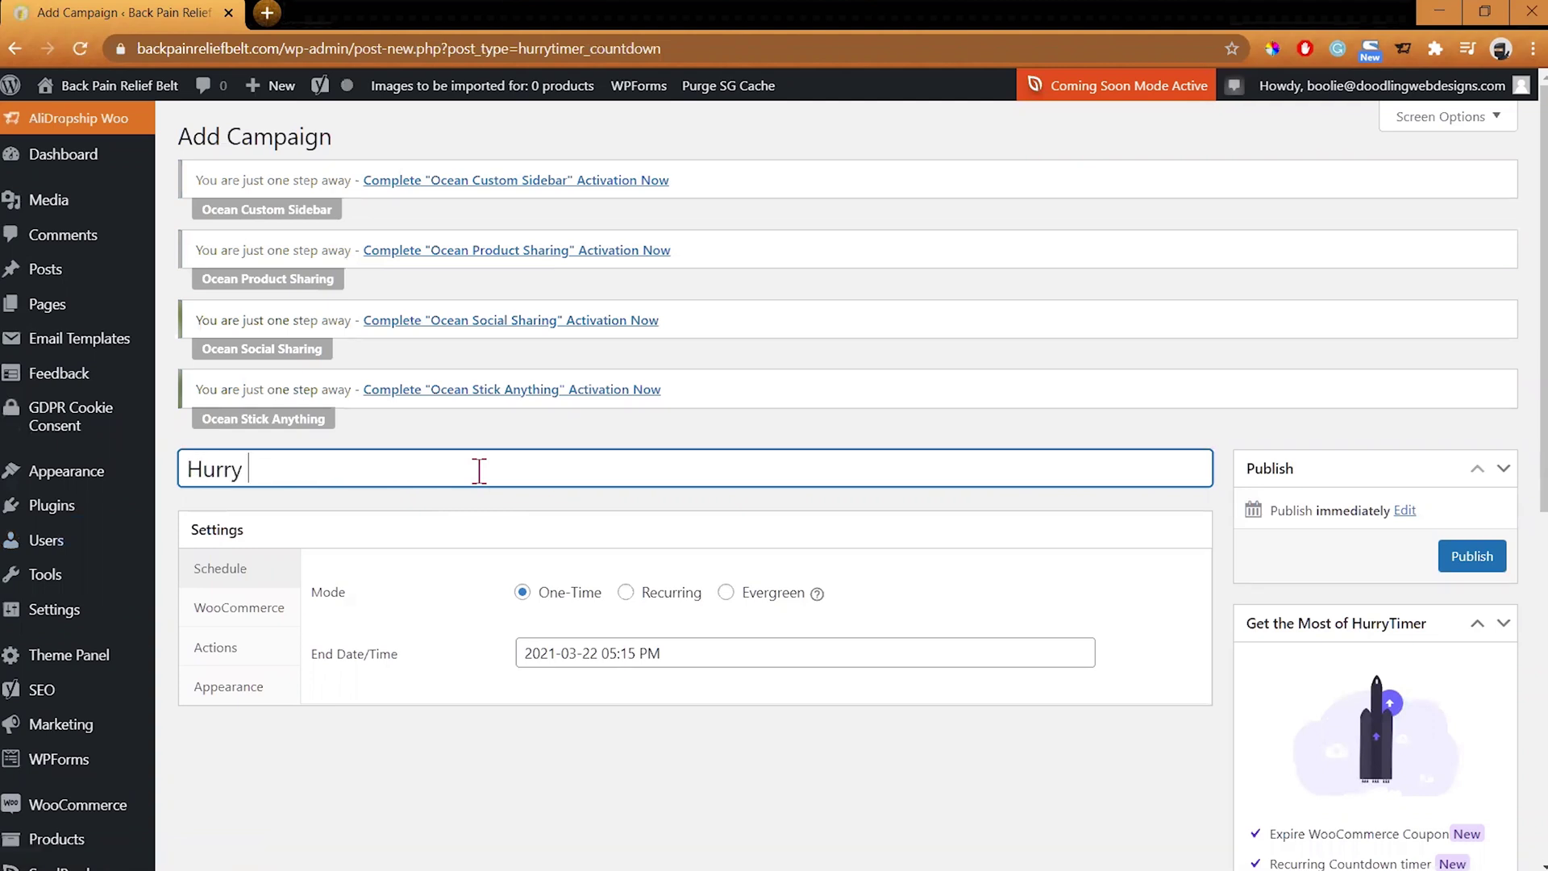
pyautogui.write('Up')
pyautogui.click(728, 597)
pyautogui.click(726, 593)
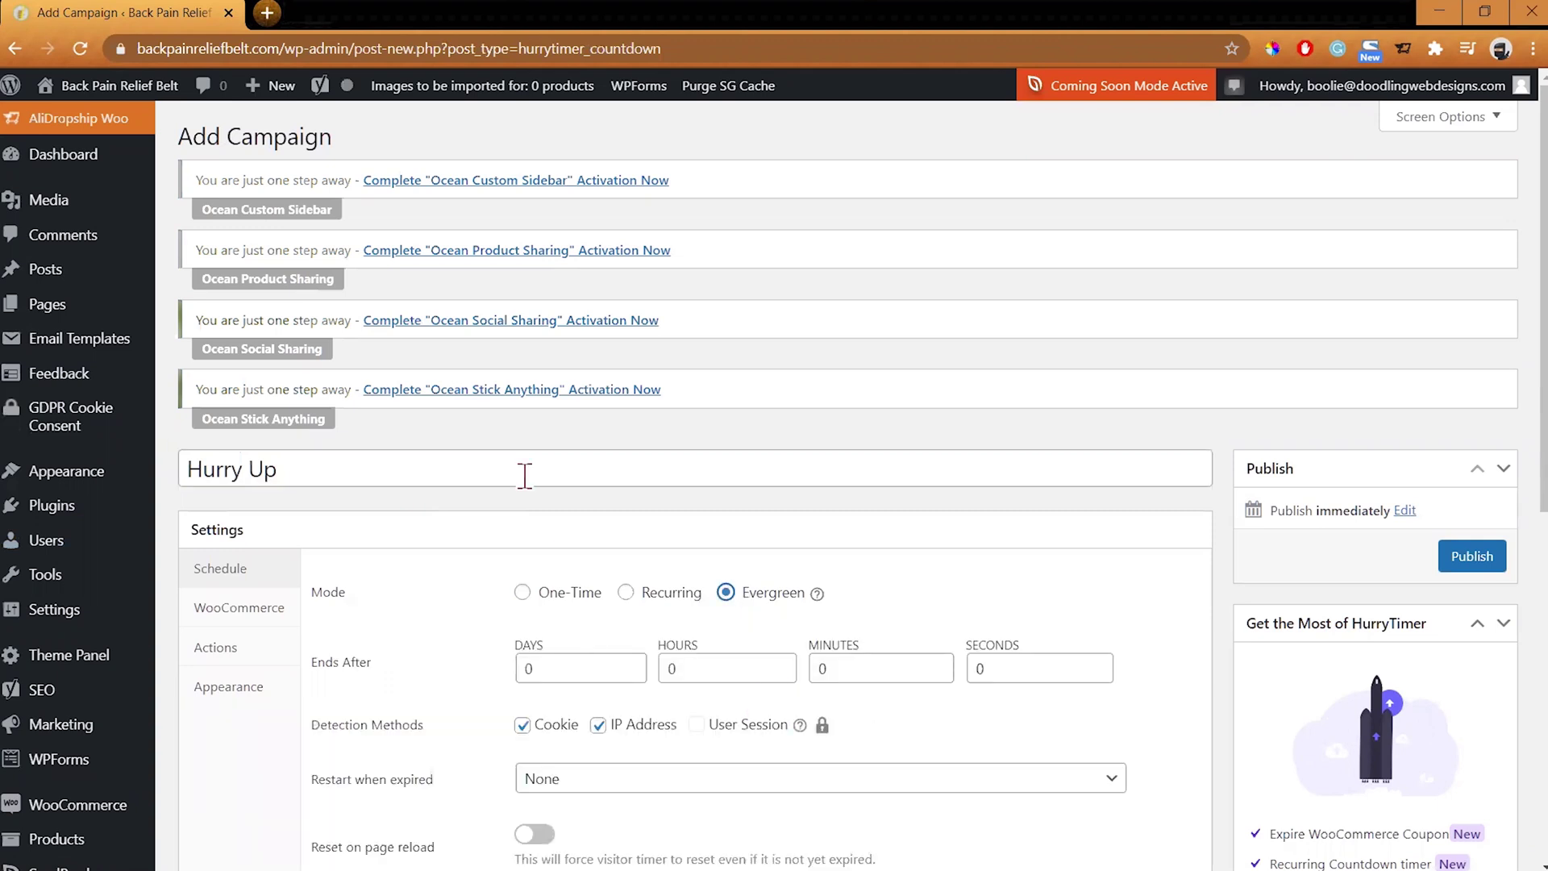
pyautogui.scroll(-2, 525, 474)
# - Set the countdown to 3 days, restarting immediately when expired
pyautogui.click(632, 460)
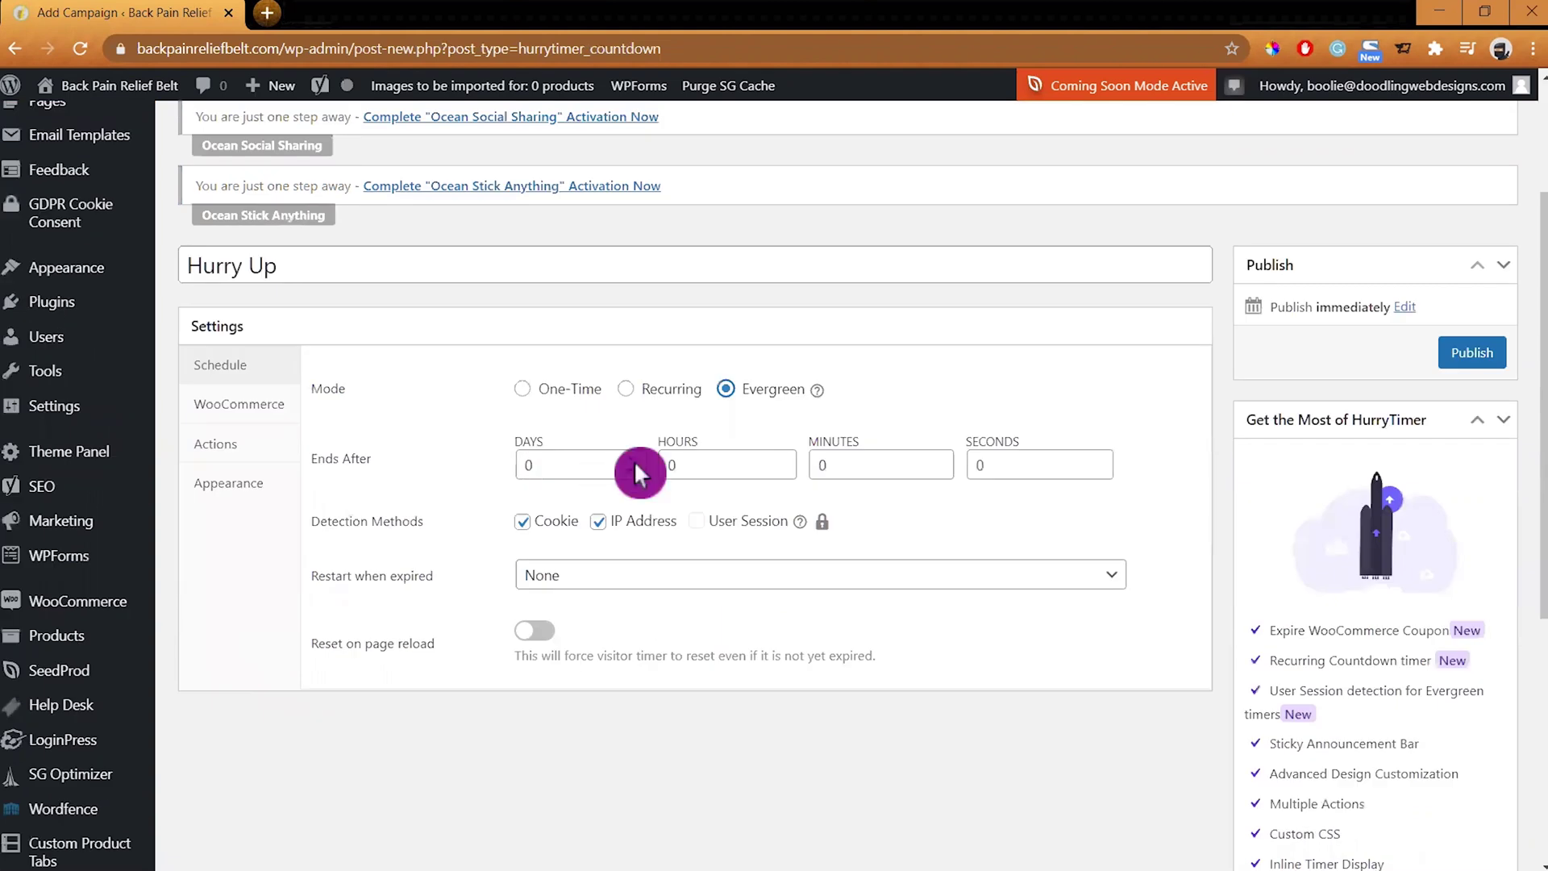
pyautogui.write('1')
pyautogui.click(631, 460)
pyautogui.write('3')
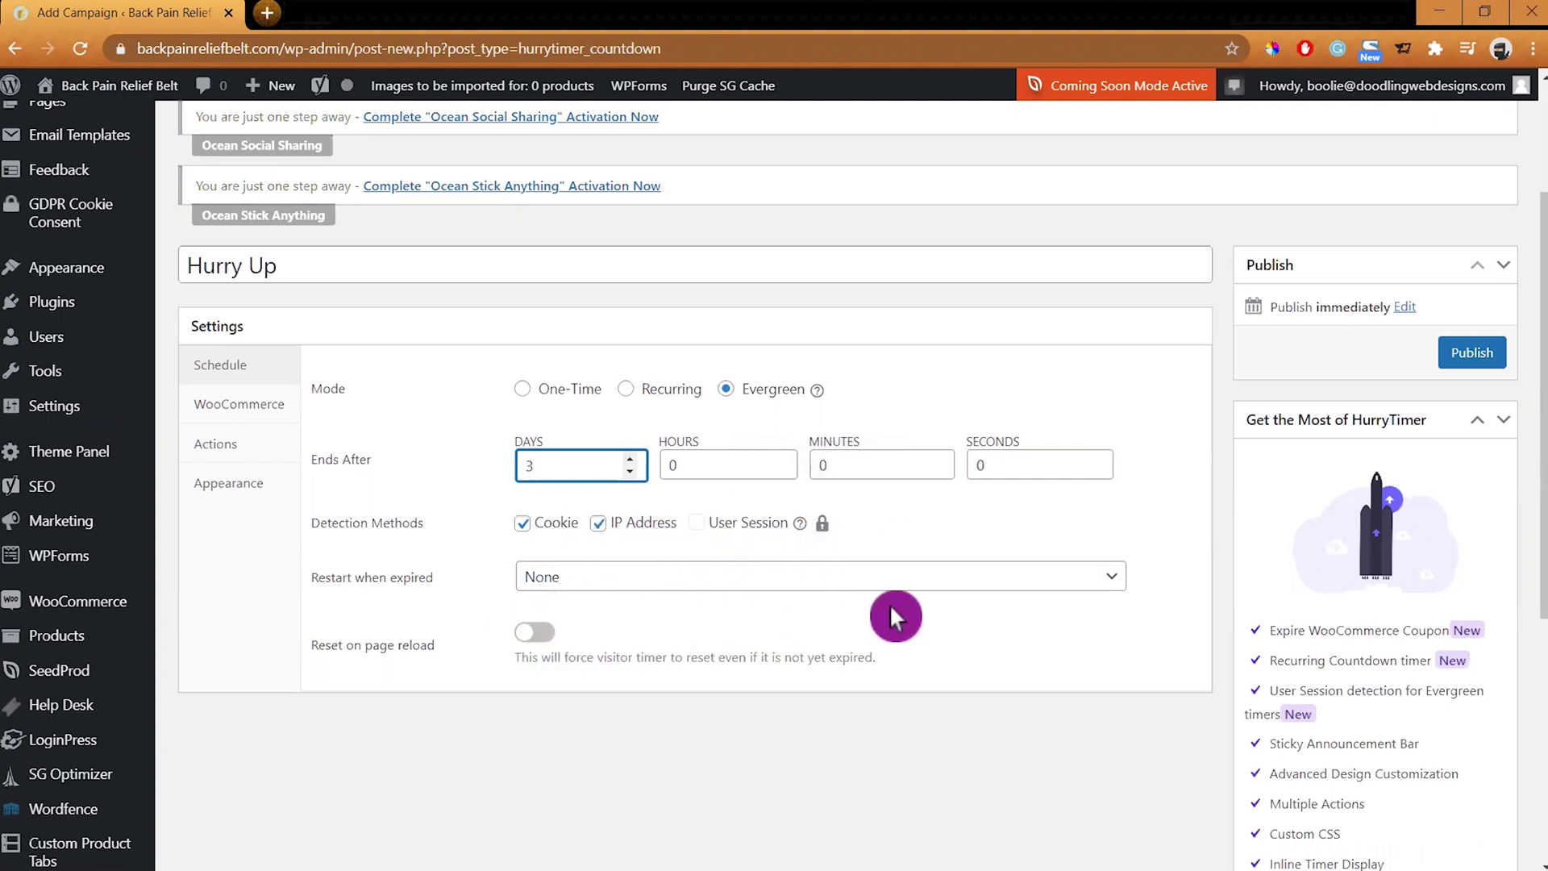
pyautogui.click(1111, 579)
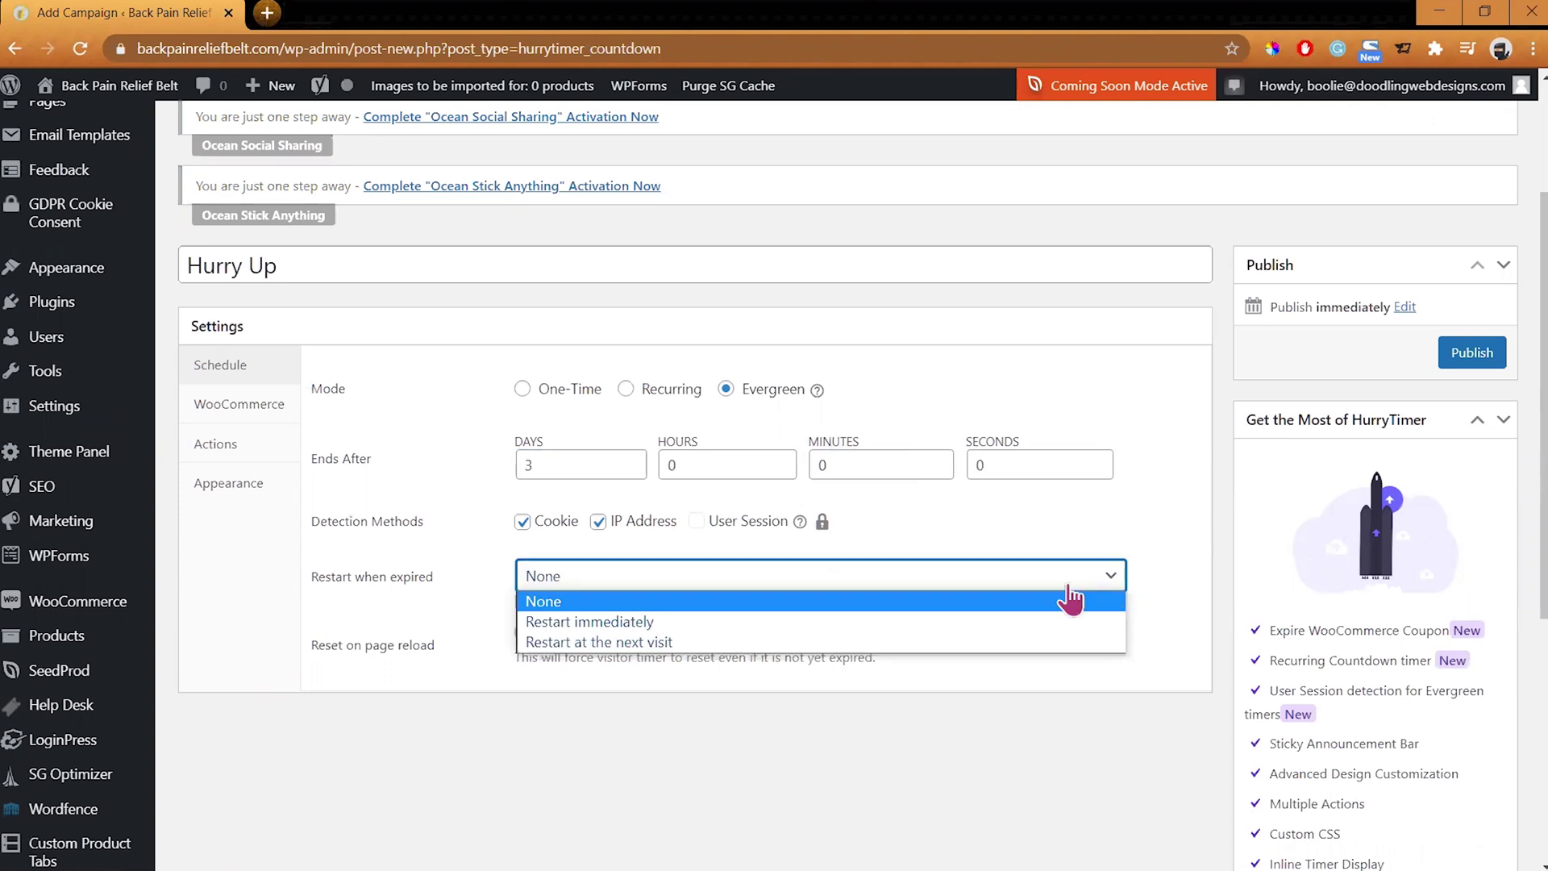
pyautogui.click(943, 624)
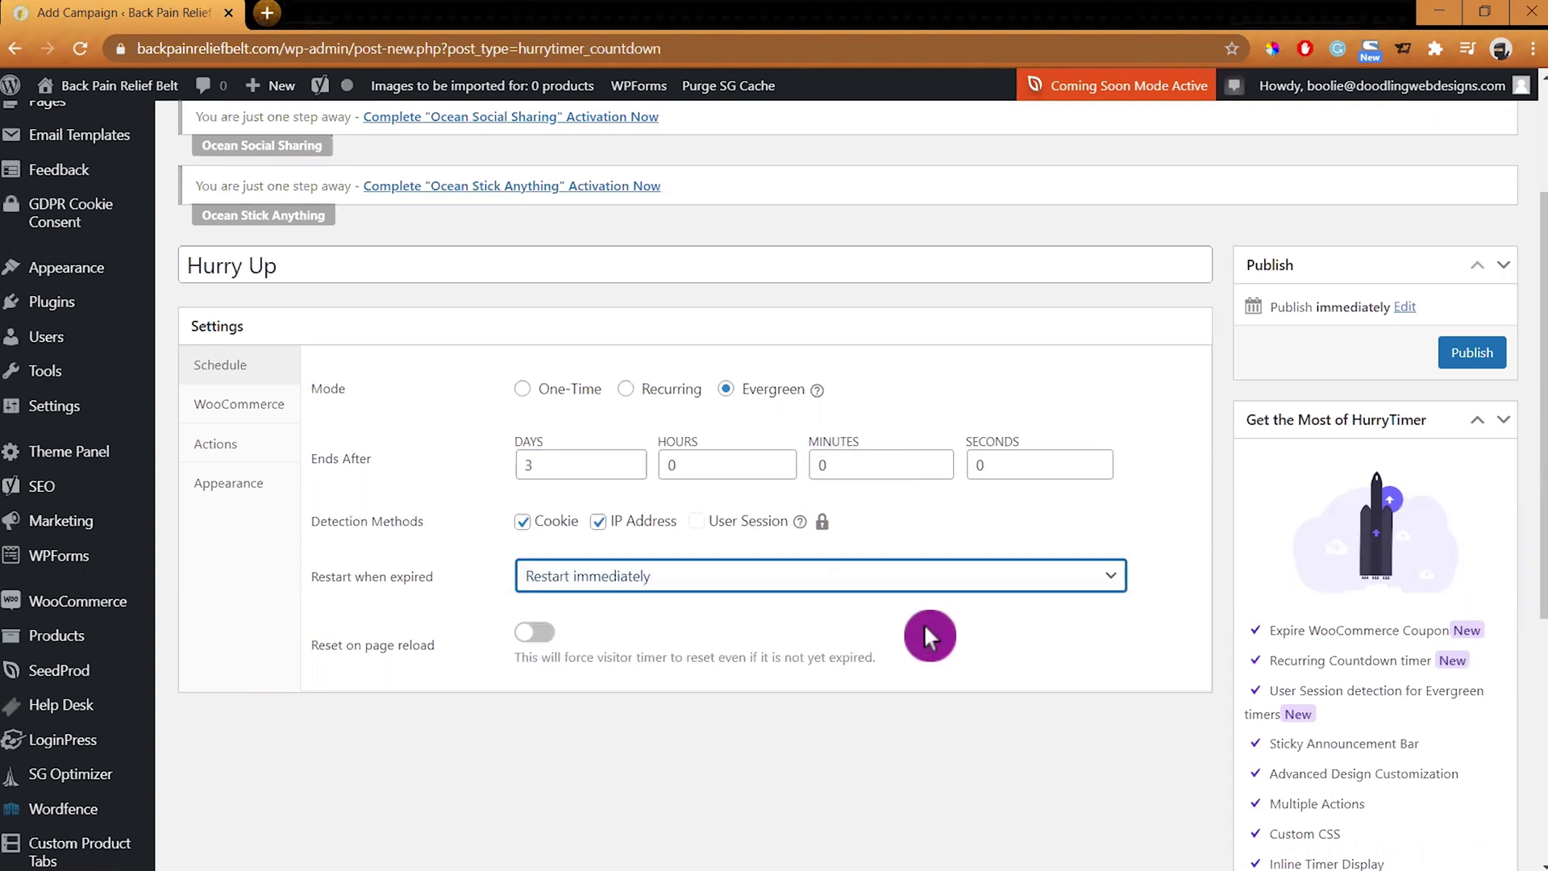
pyautogui.click(925, 629)
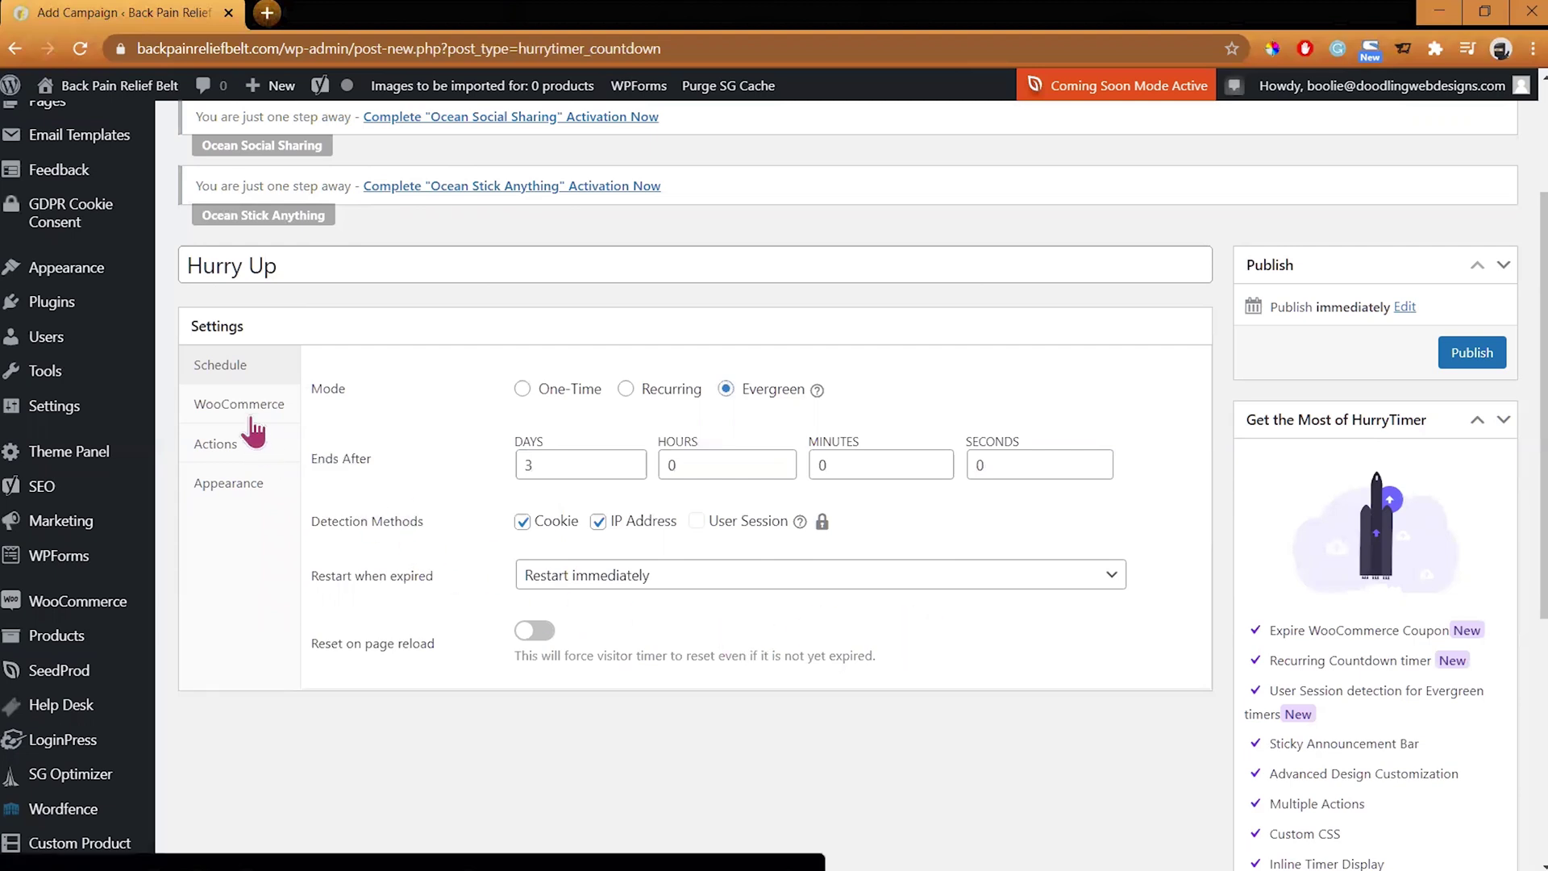
# - Publish Hurry Up and show its timer on product pages above 'Add to cart'
pyautogui.click(1472, 353)
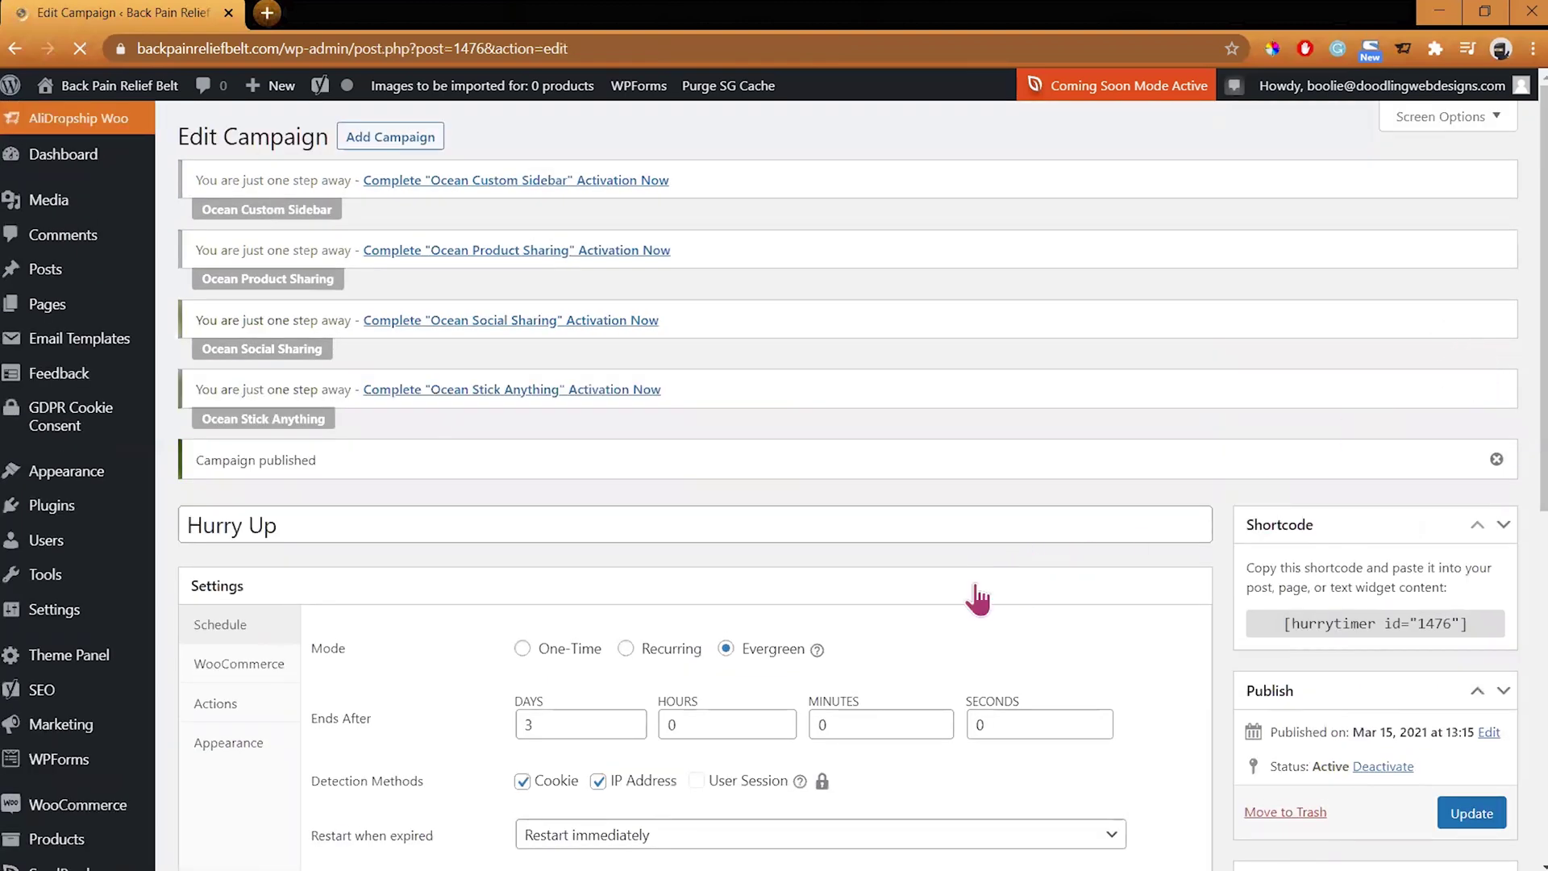
pyautogui.scroll(-2, 978, 599)
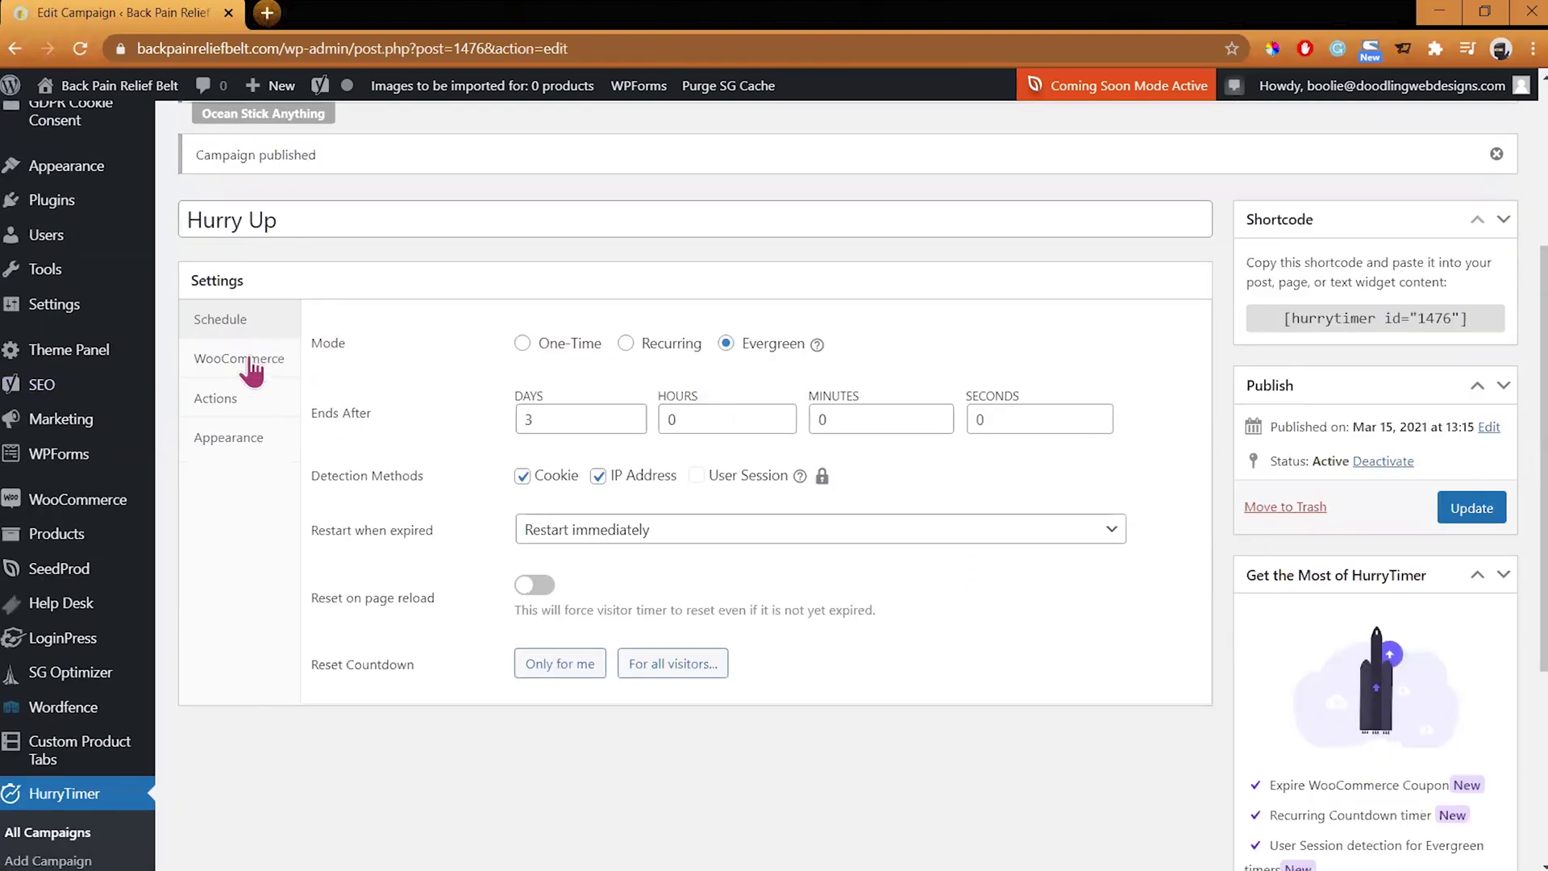
pyautogui.click(249, 364)
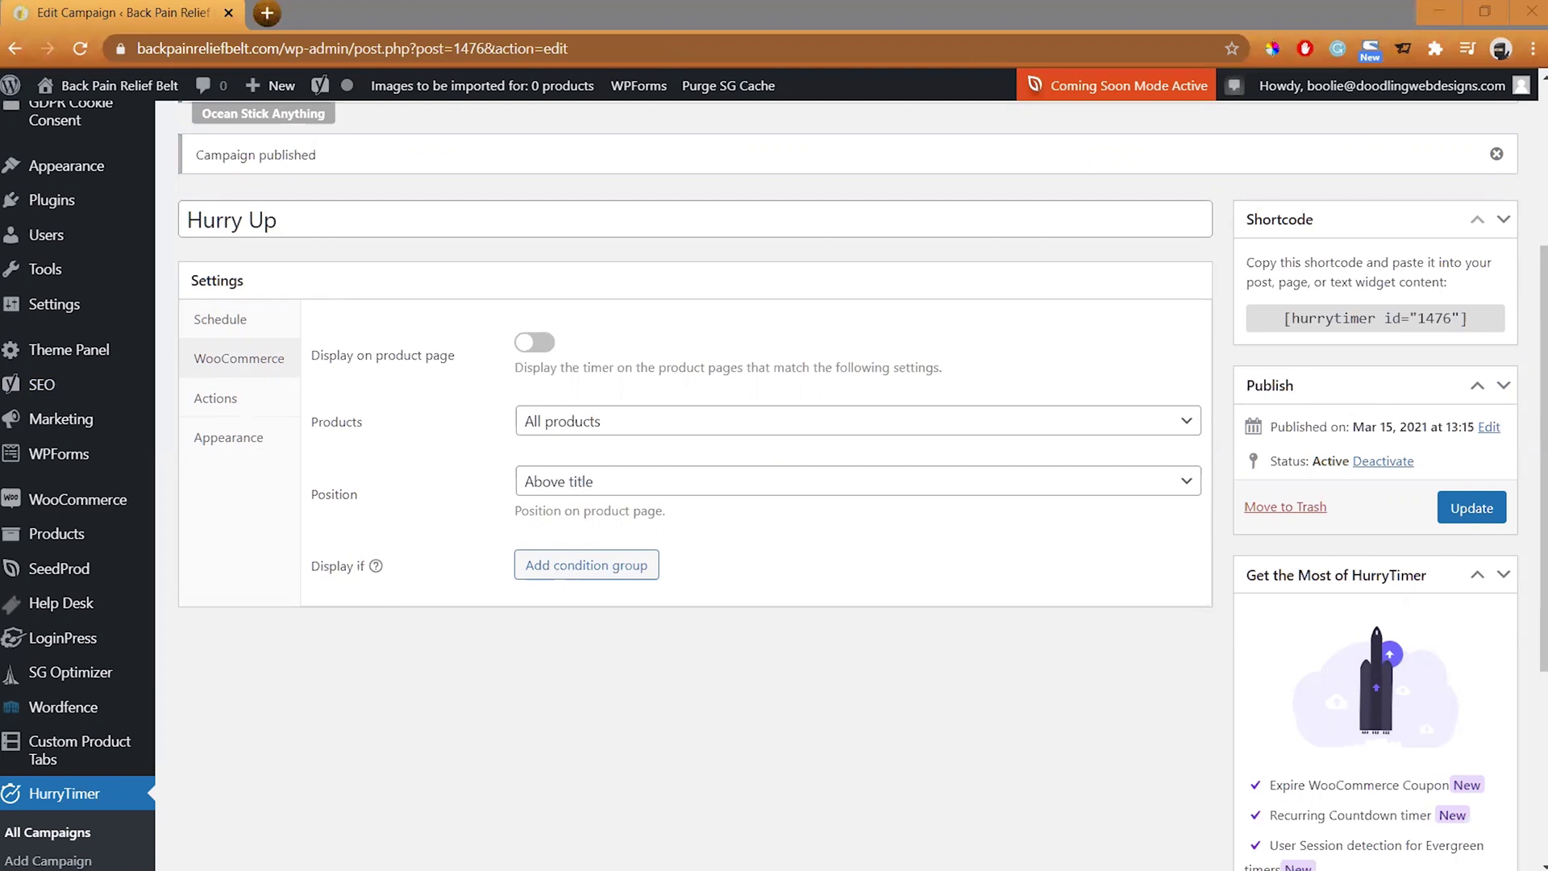
pyautogui.click(534, 351)
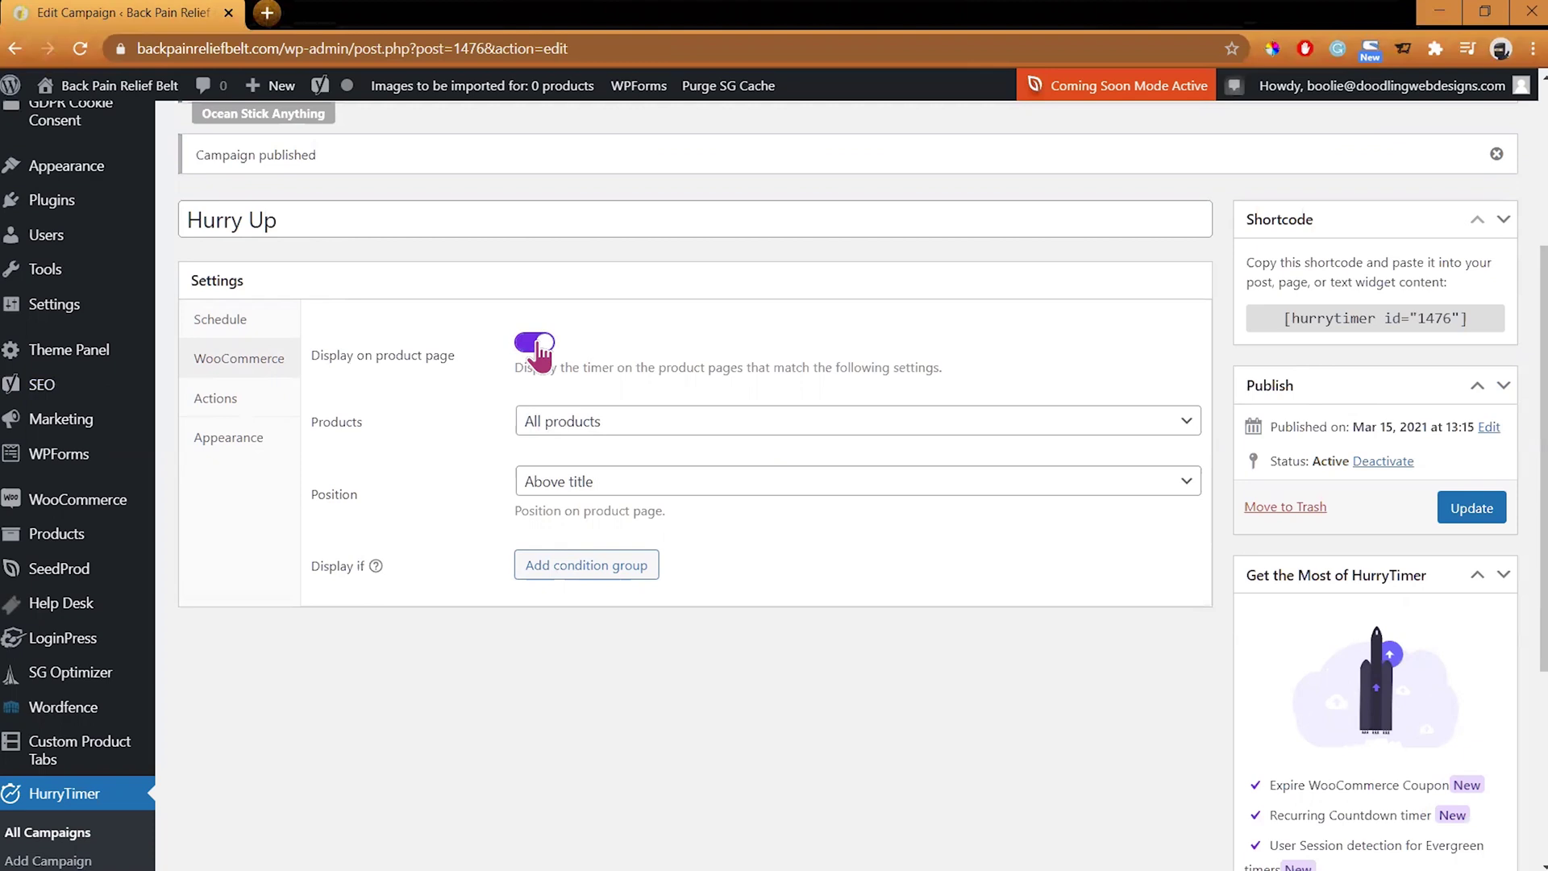
pyautogui.click(1188, 488)
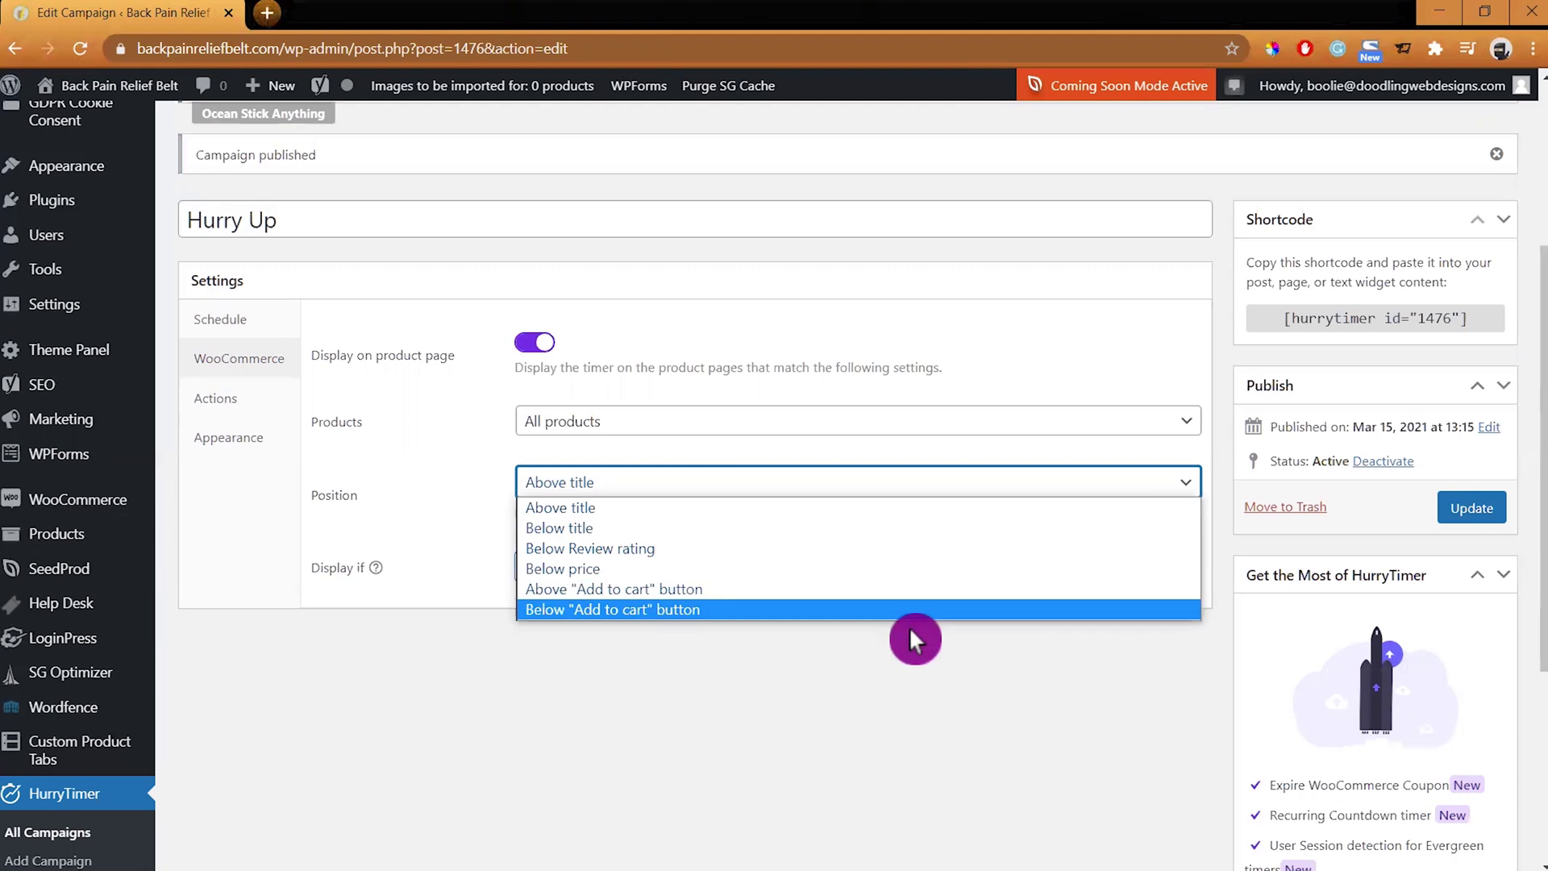
pyautogui.click(673, 593)
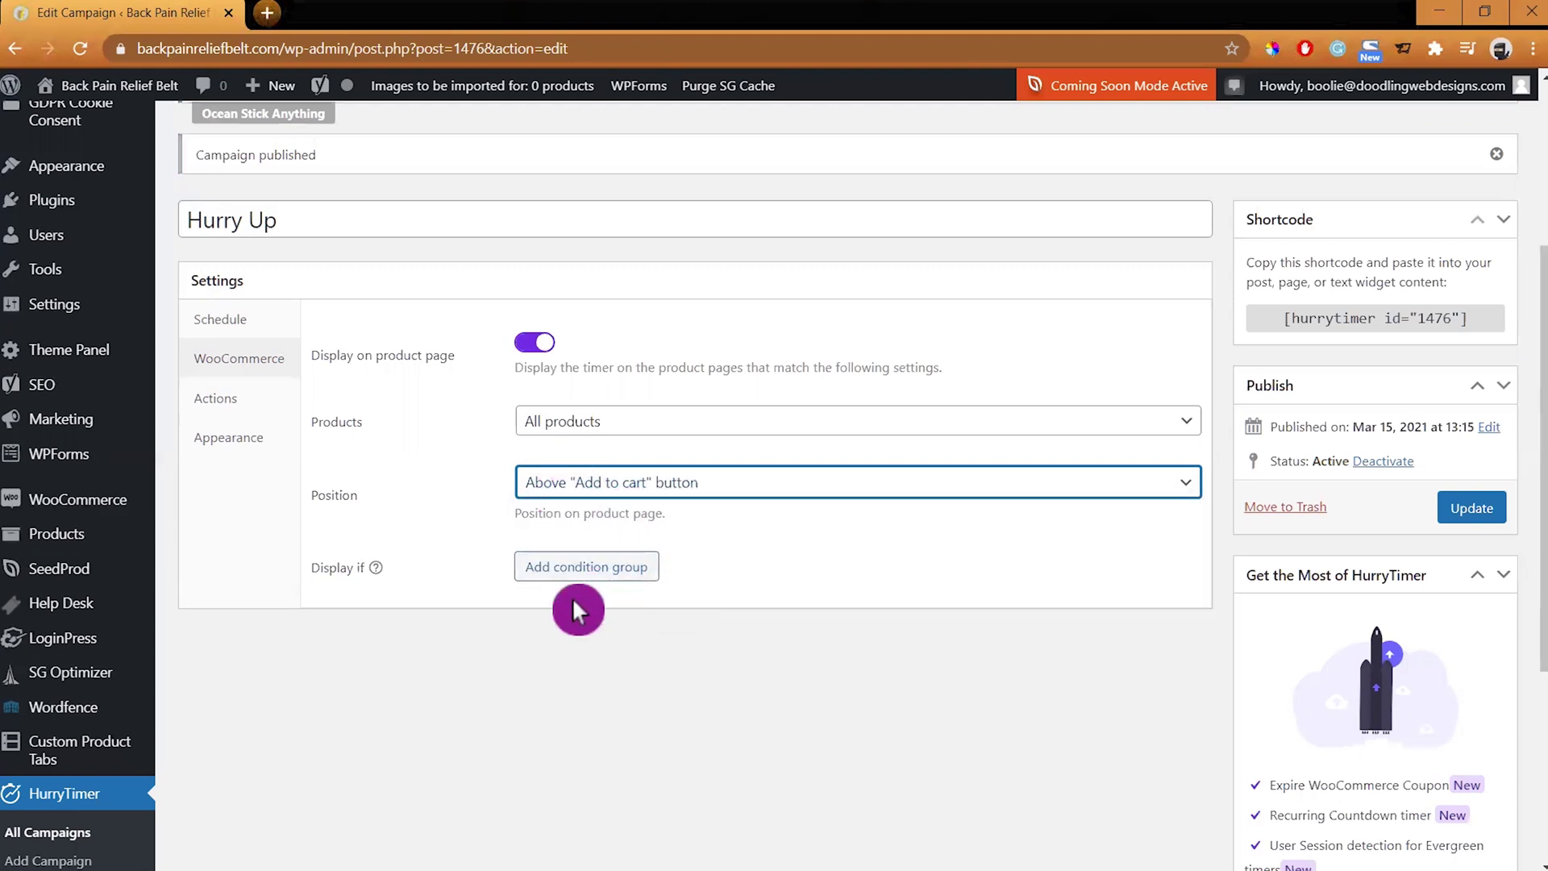
pyautogui.click(215, 400)
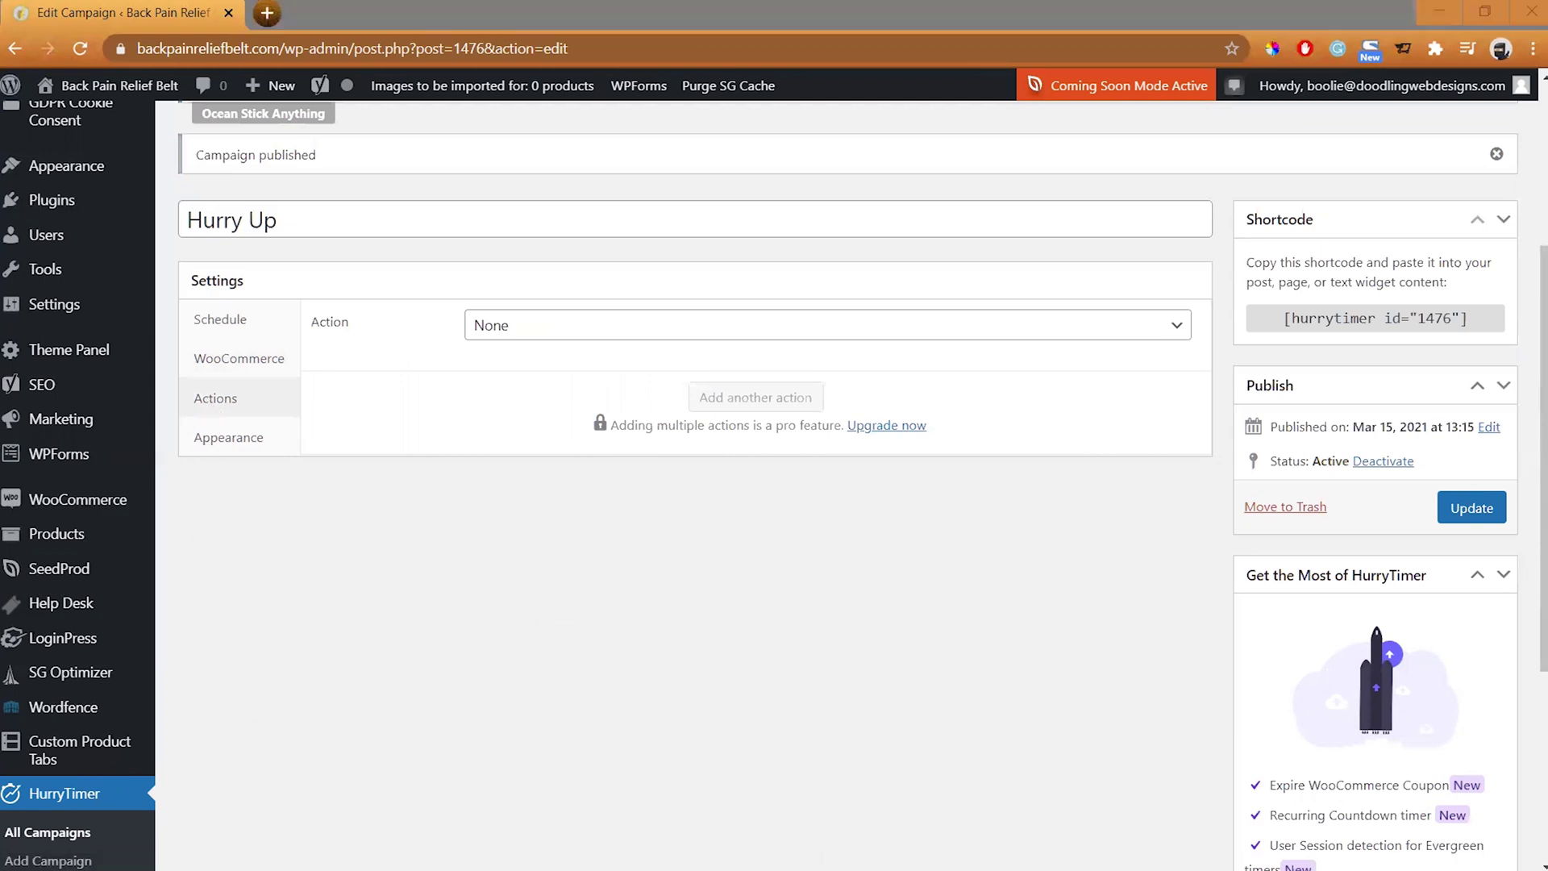
# - Keep the timer's expiry action at None, then go to the Appearance settings
pyautogui.click(1177, 338)
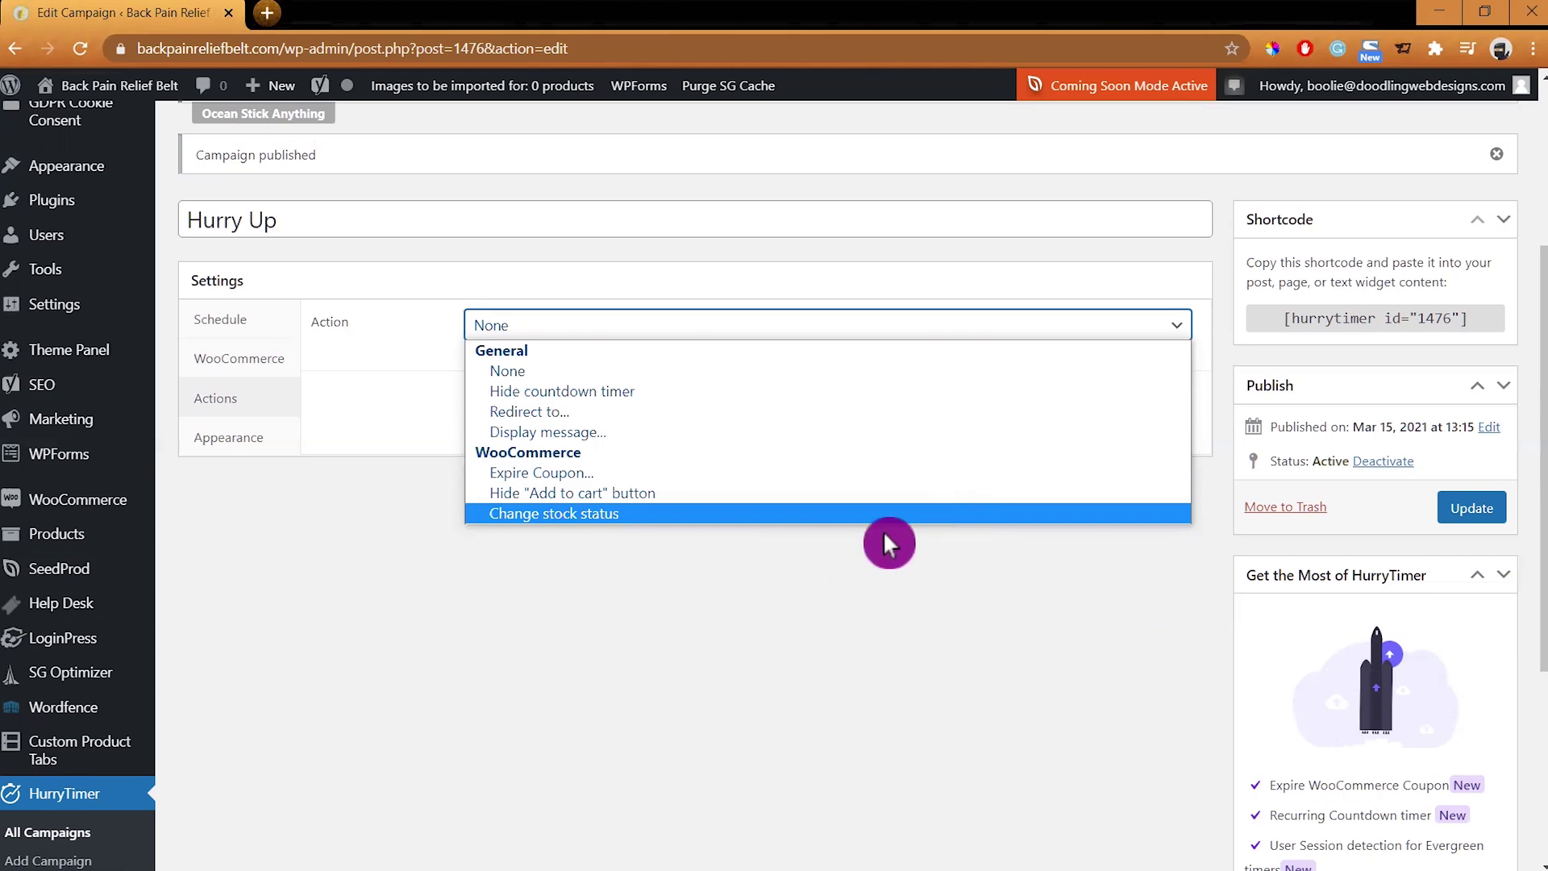
pyautogui.click(690, 573)
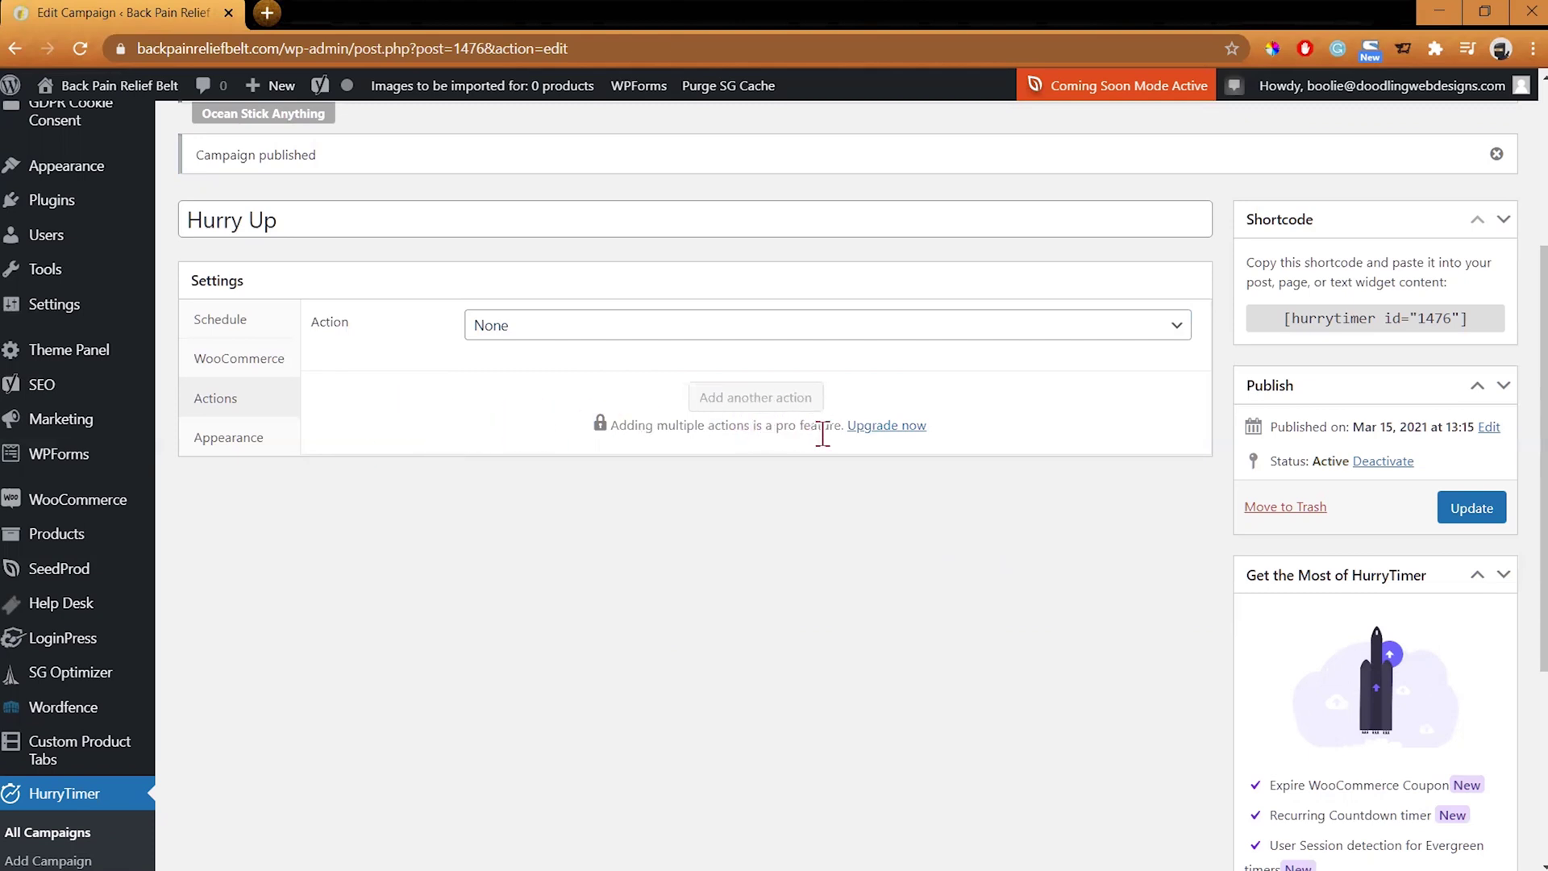
pyautogui.click(232, 444)
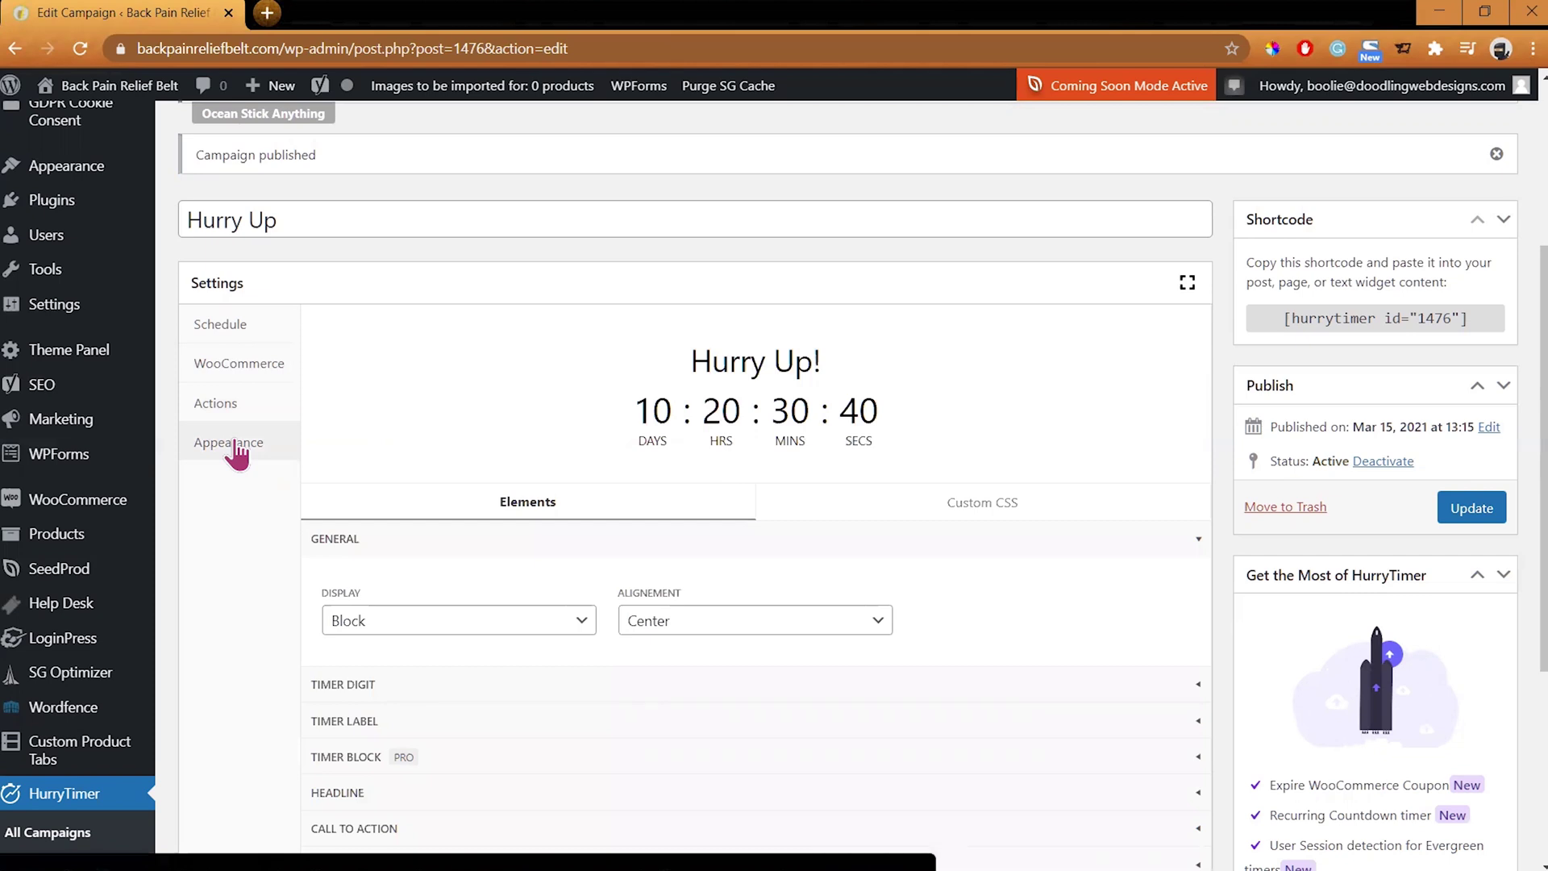
pyautogui.scroll(-1, 233, 445)
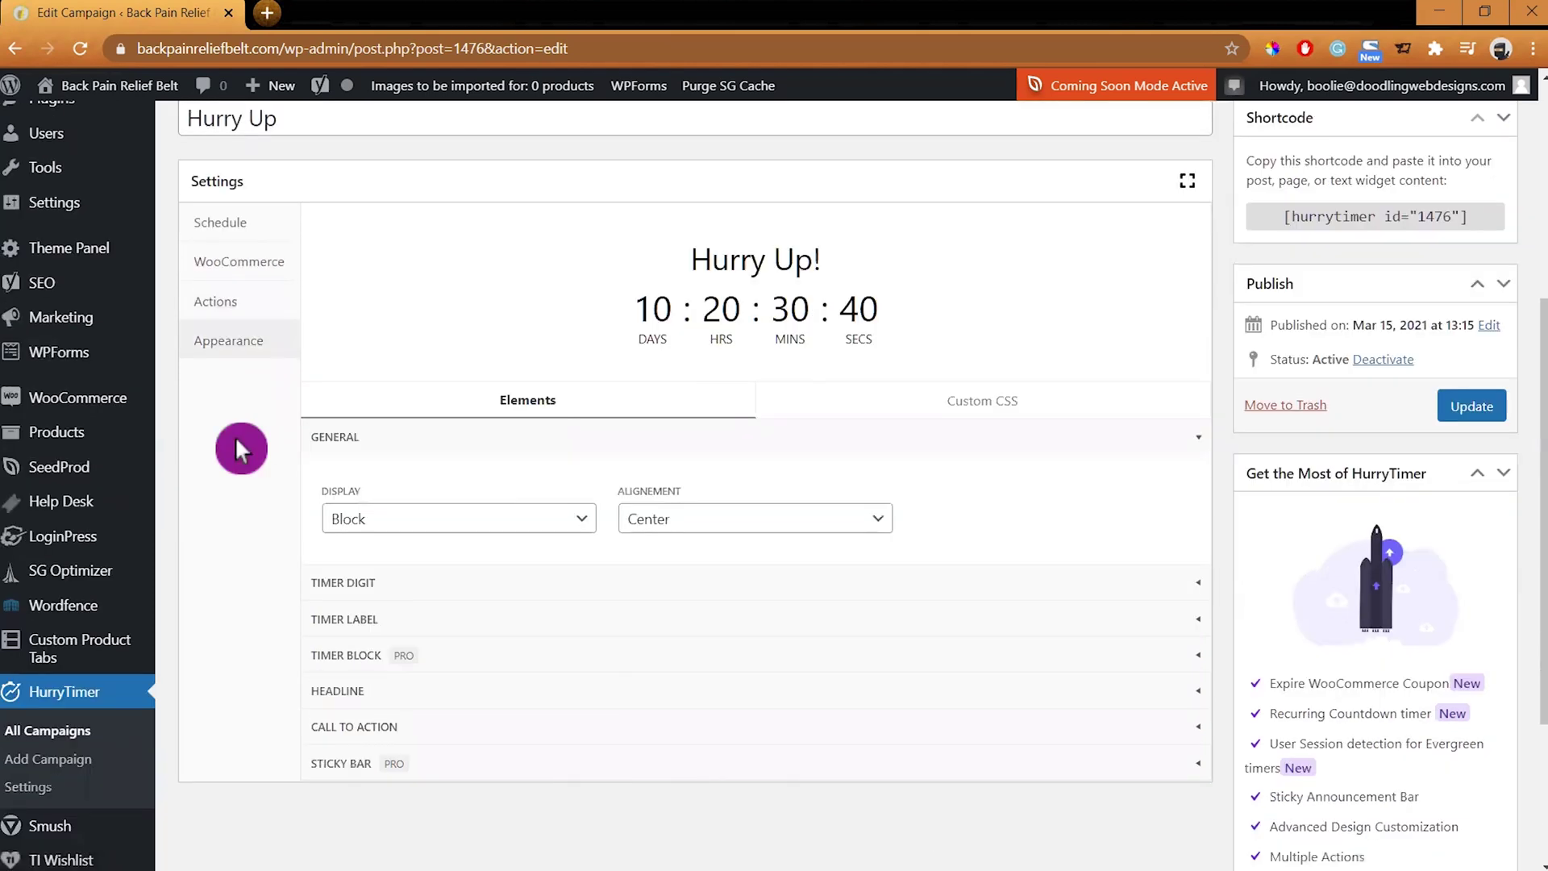
pyautogui.scroll(-1, 236, 442)
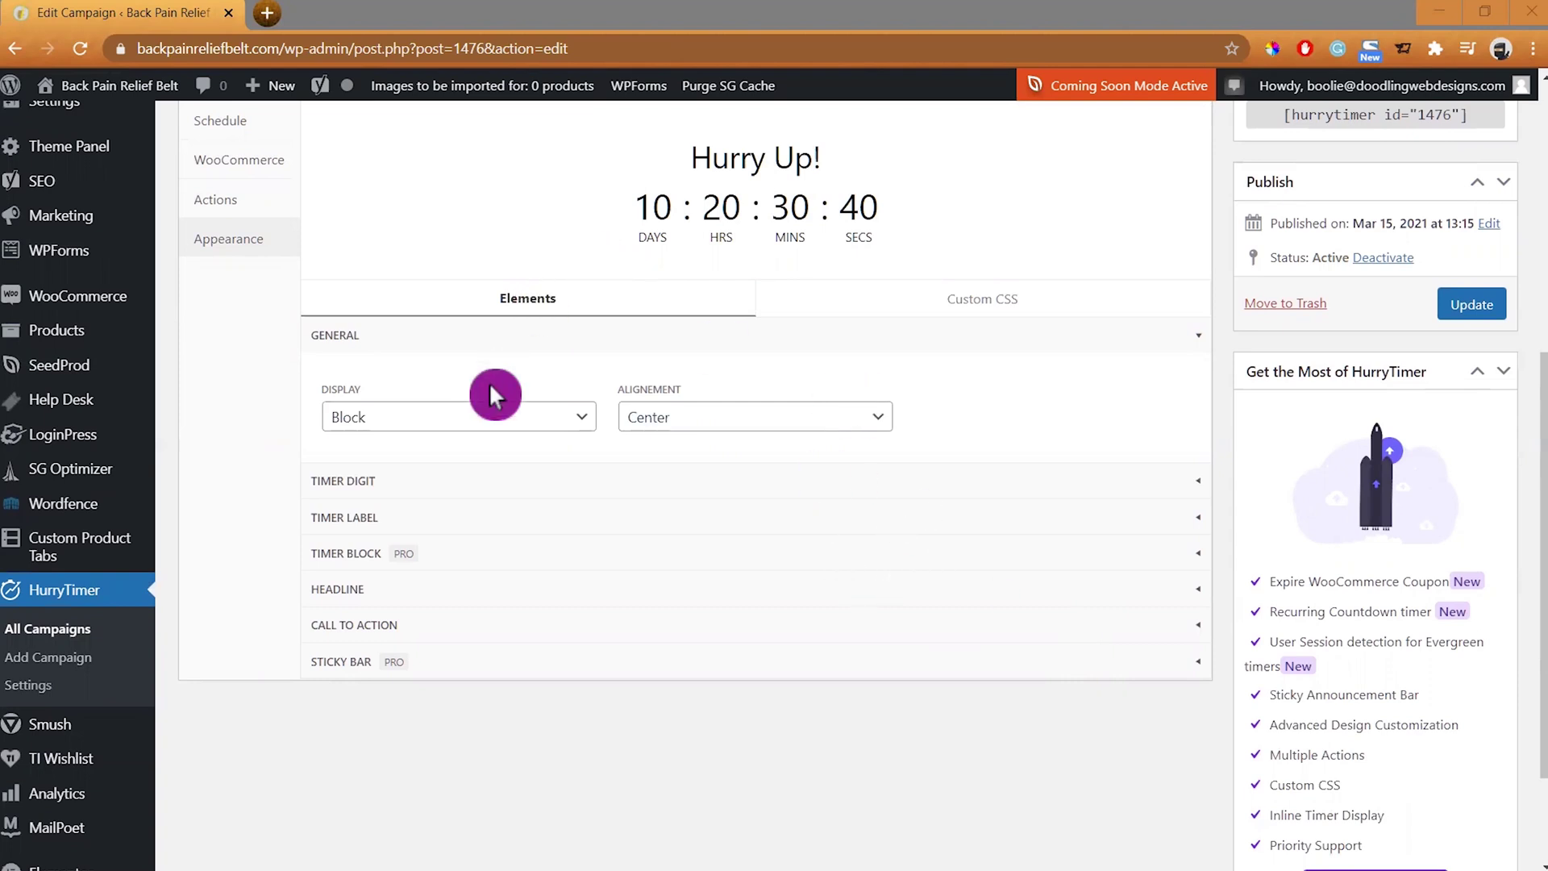
# - Browse the Timer Digit, Timer Label and general display sections, then expand Headline
pyautogui.click(593, 455)
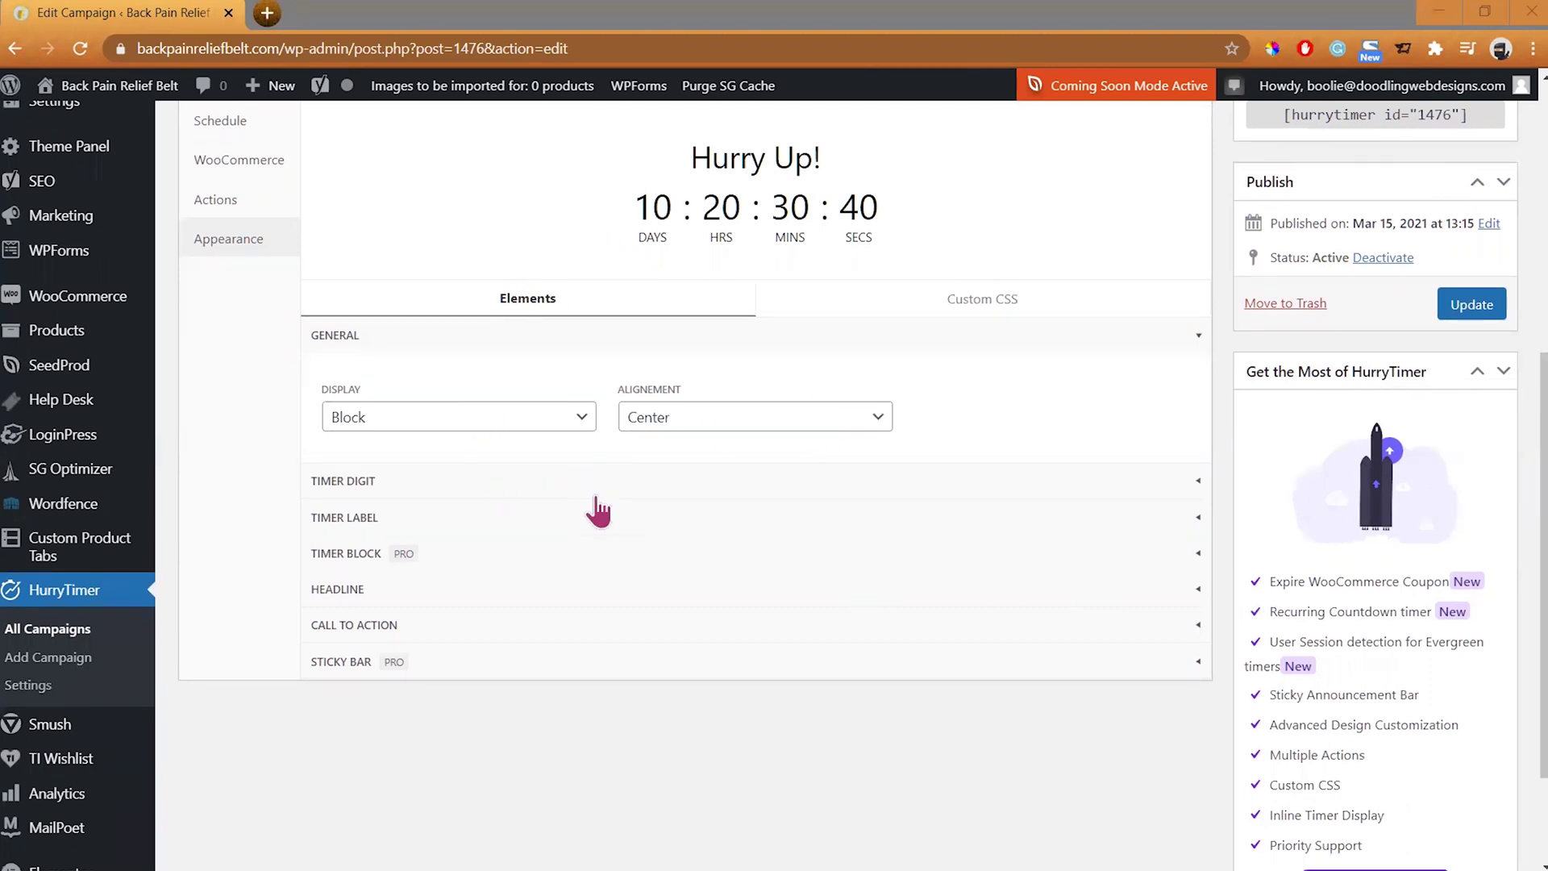
pyautogui.click(295, 496)
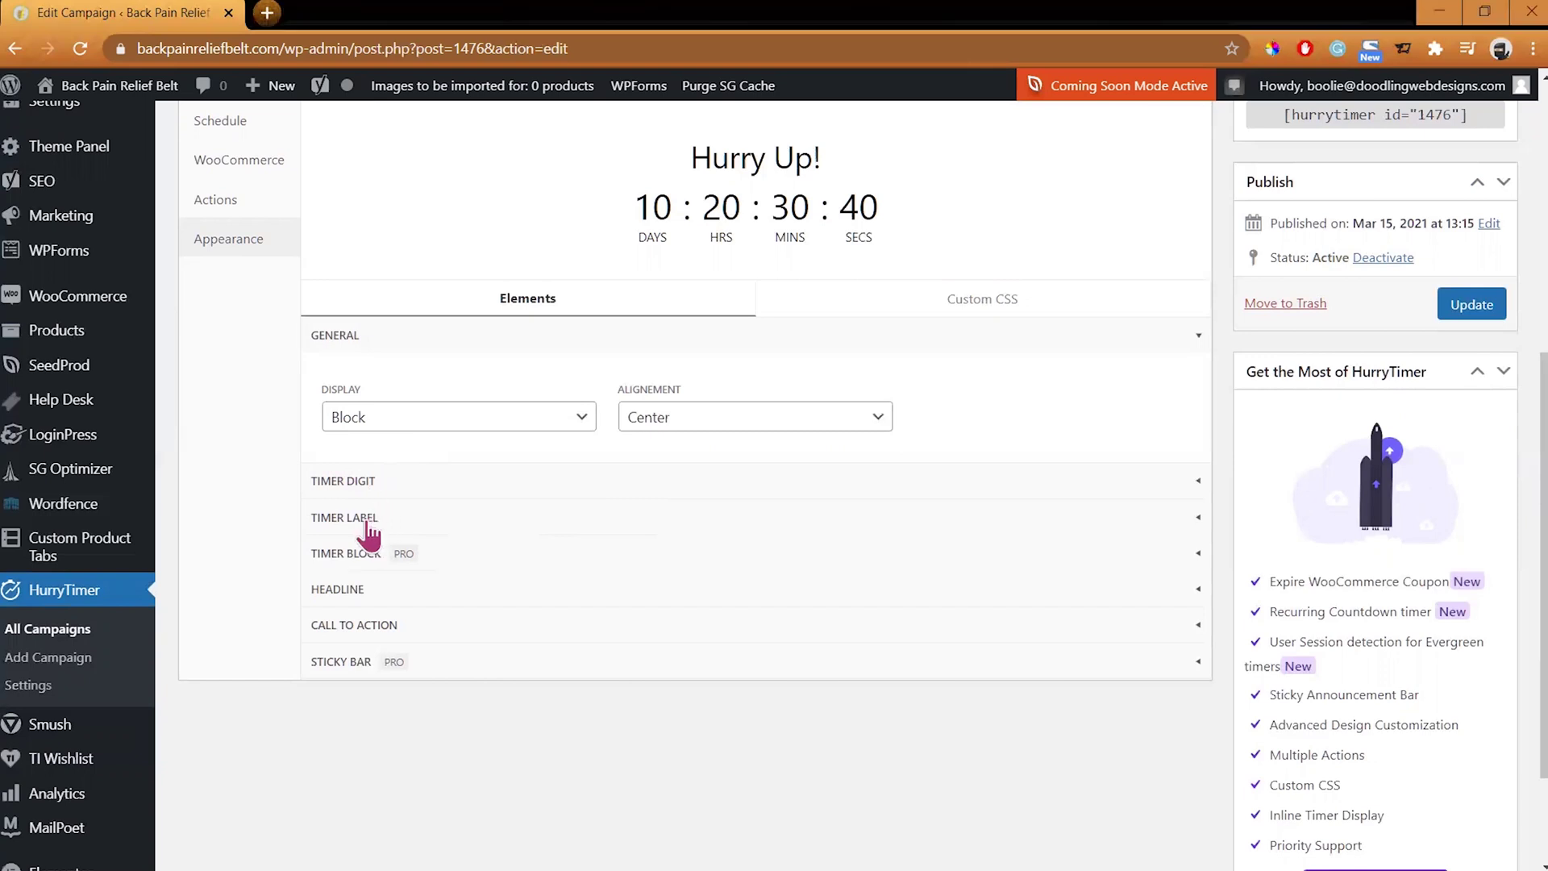
pyautogui.click(372, 527)
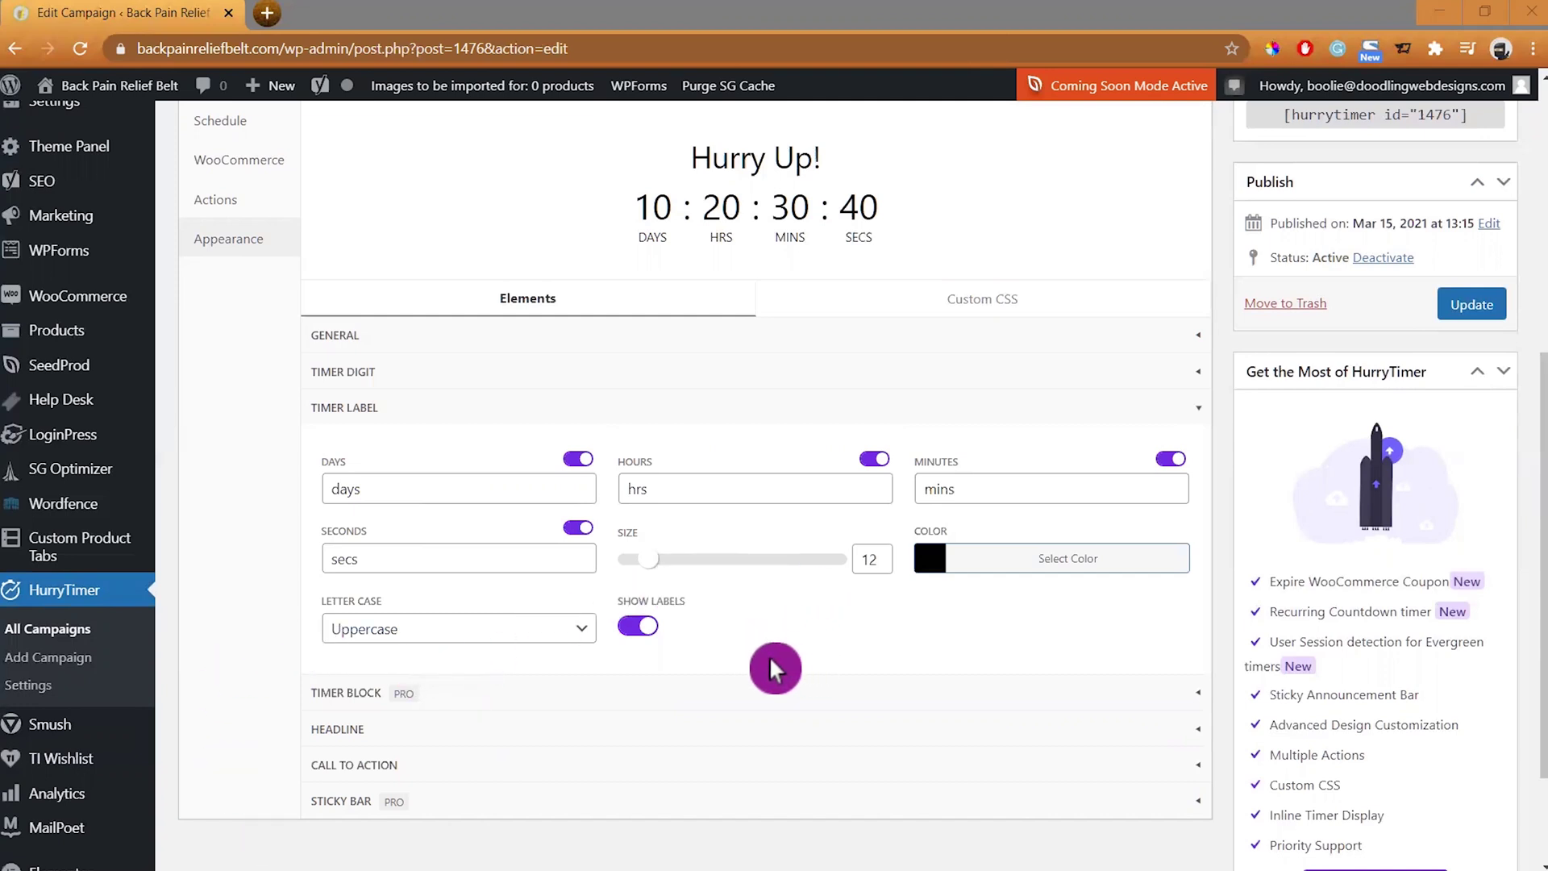
pyautogui.click(364, 339)
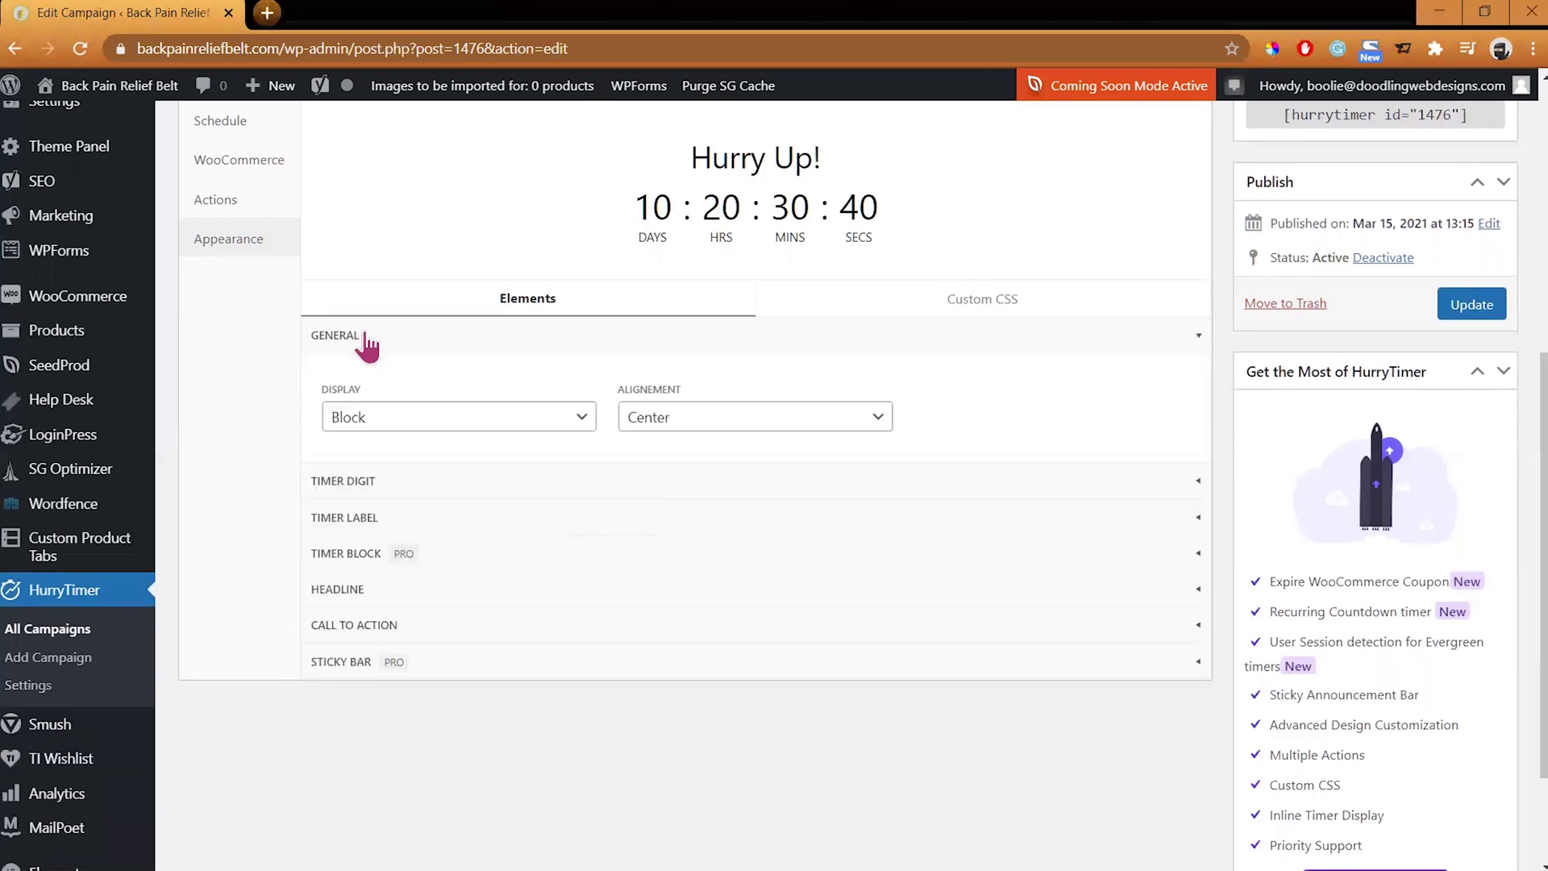
pyautogui.click(355, 482)
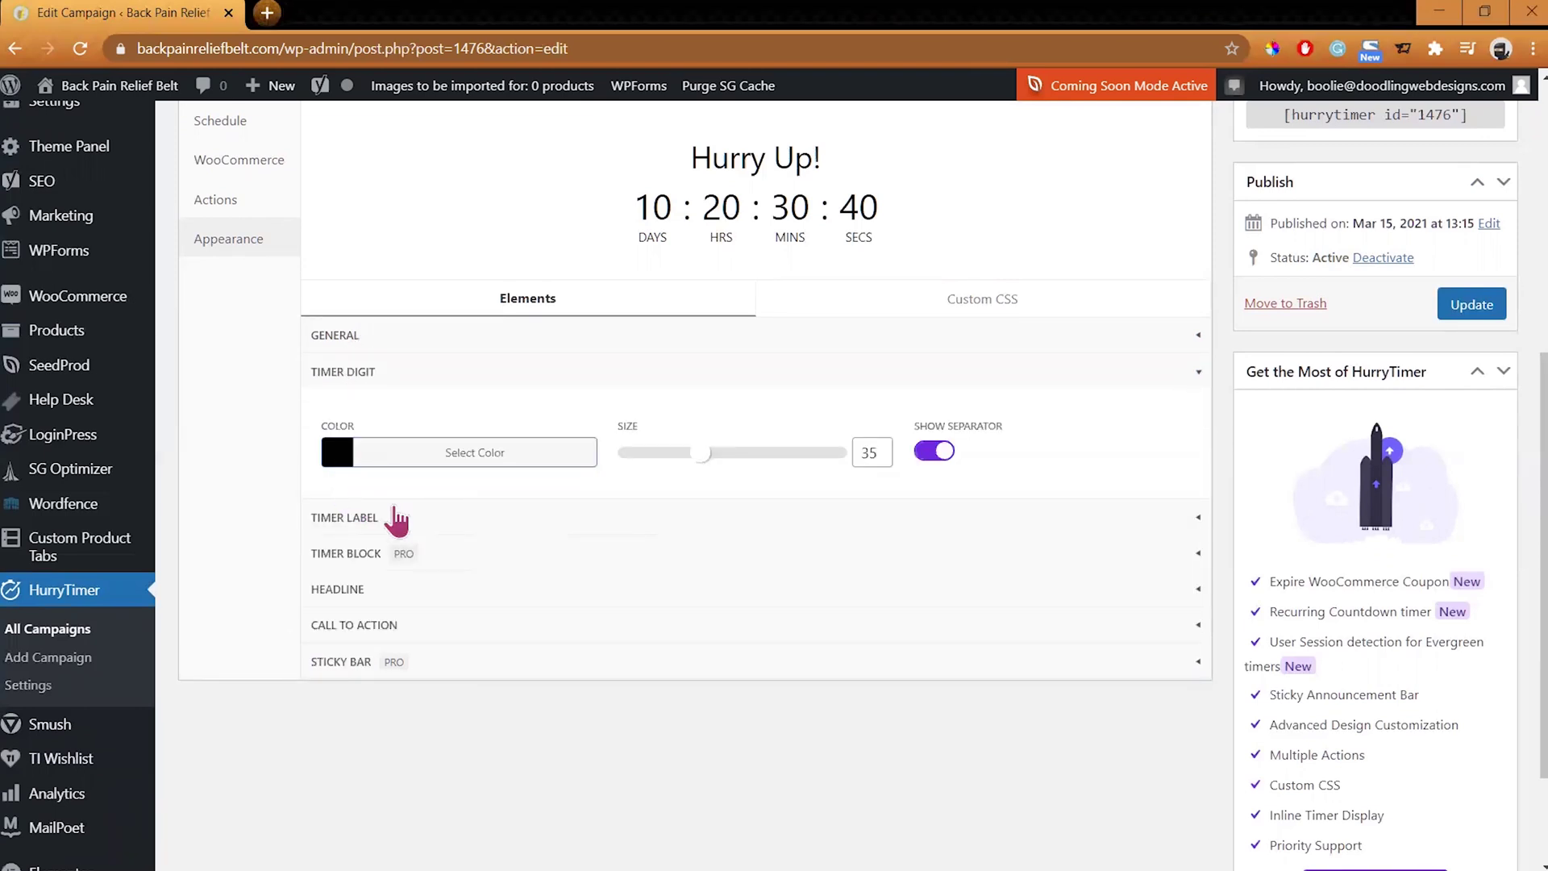
pyautogui.click(351, 520)
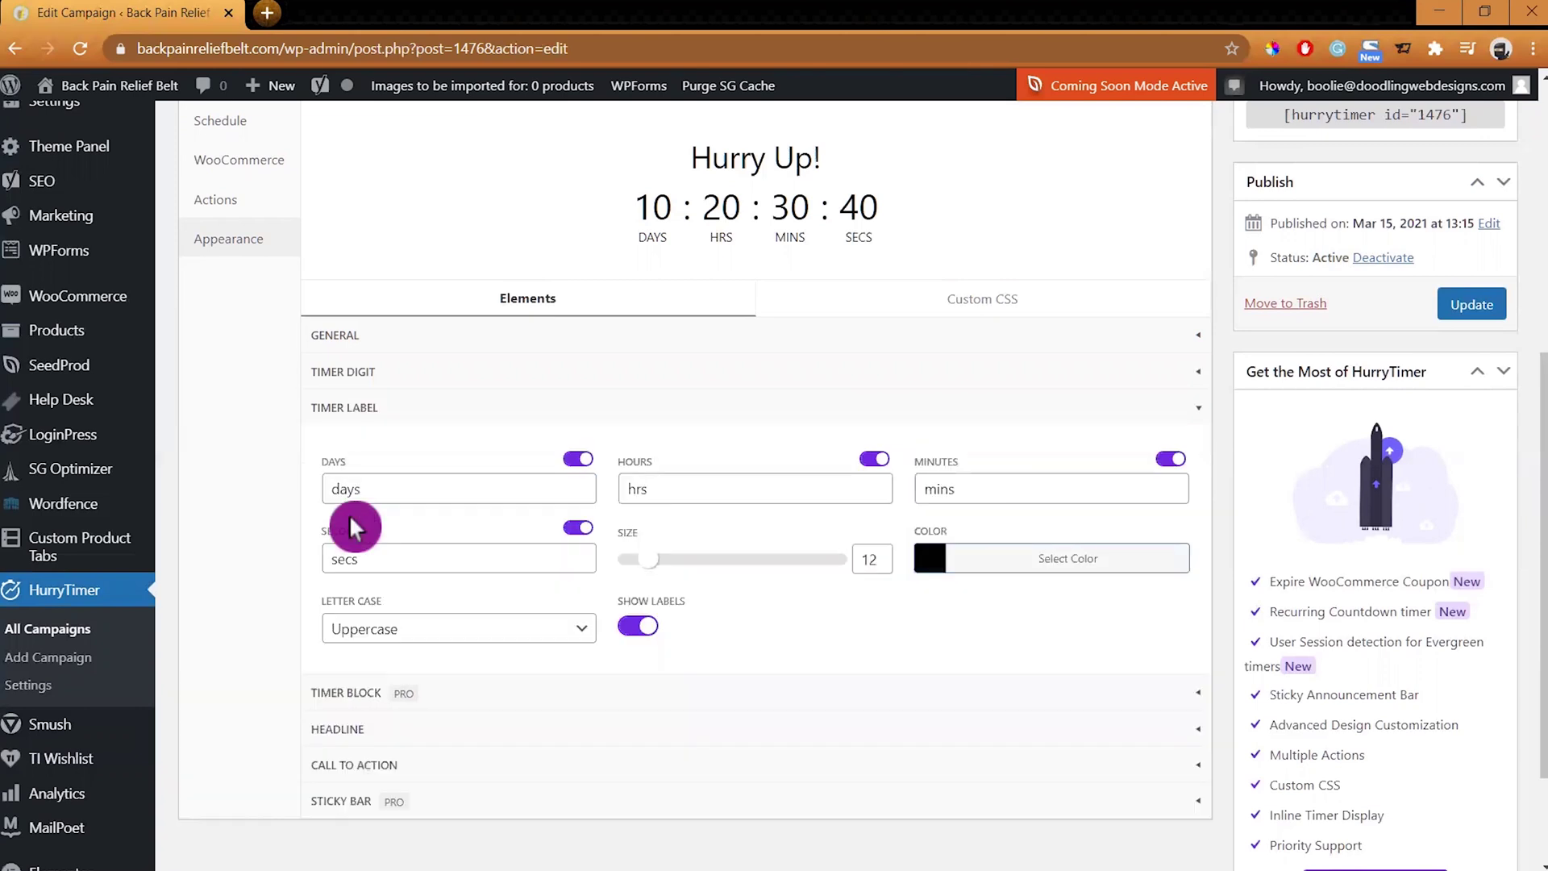
pyautogui.click(340, 731)
pyautogui.scroll(-2, 466, 737)
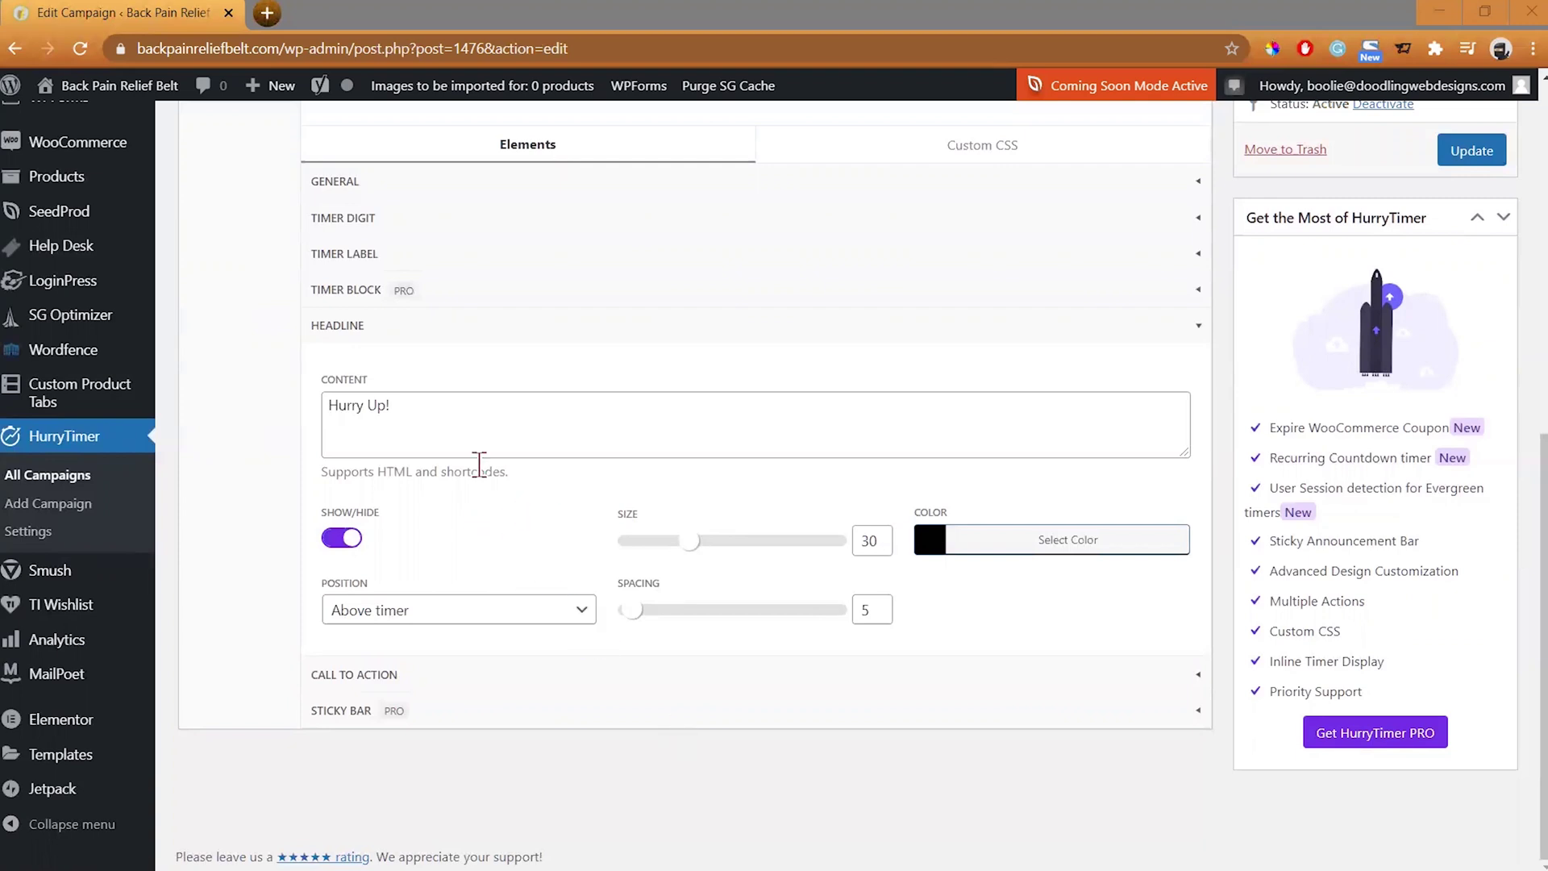
# - Append ' Sale Ends Once the Timer Hits Zero!' after 'Hurry Up!' in the headline
pyautogui.click(421, 404)
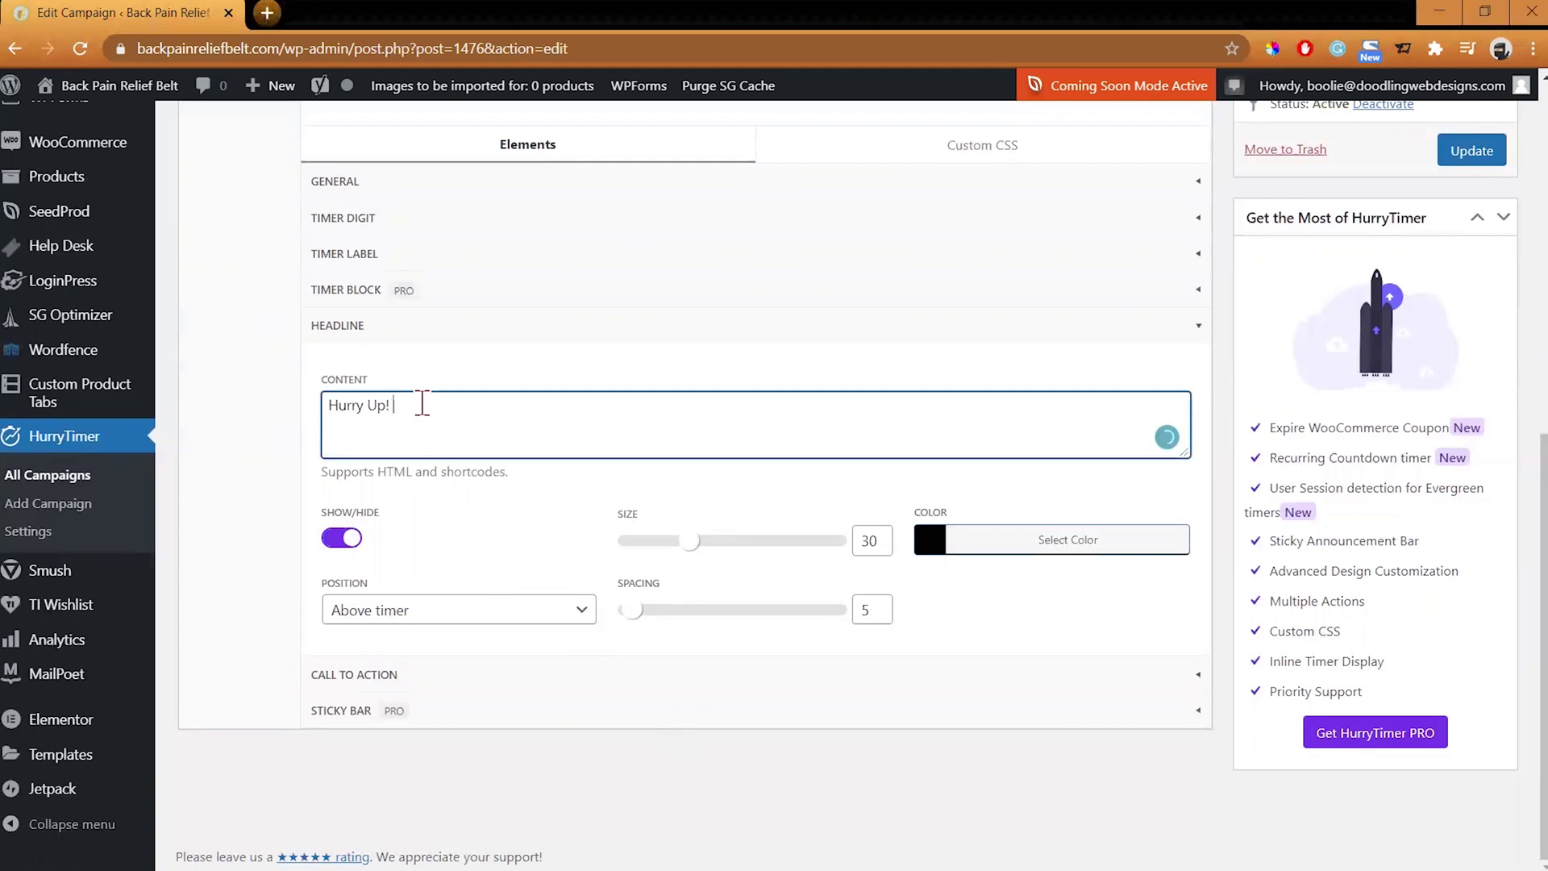
pyautogui.write('Sale')
pyautogui.write(' Ends')
pyautogui.write(' Once ')
pyautogui.write('the Time')
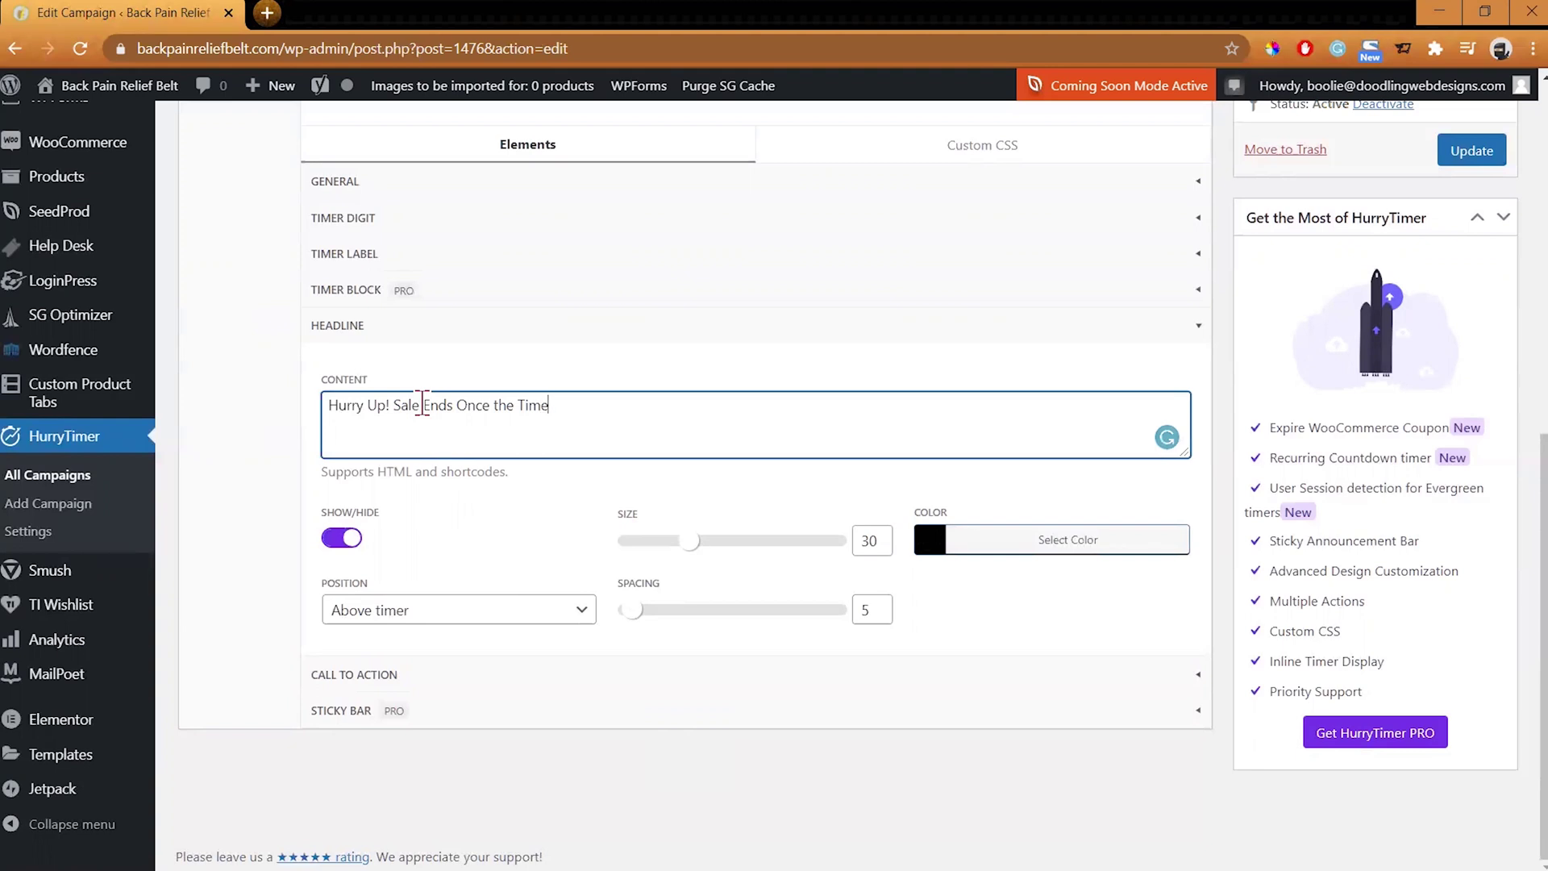
pyautogui.write('r Hits ')
pyautogui.write('Zero')
pyautogui.write('!')
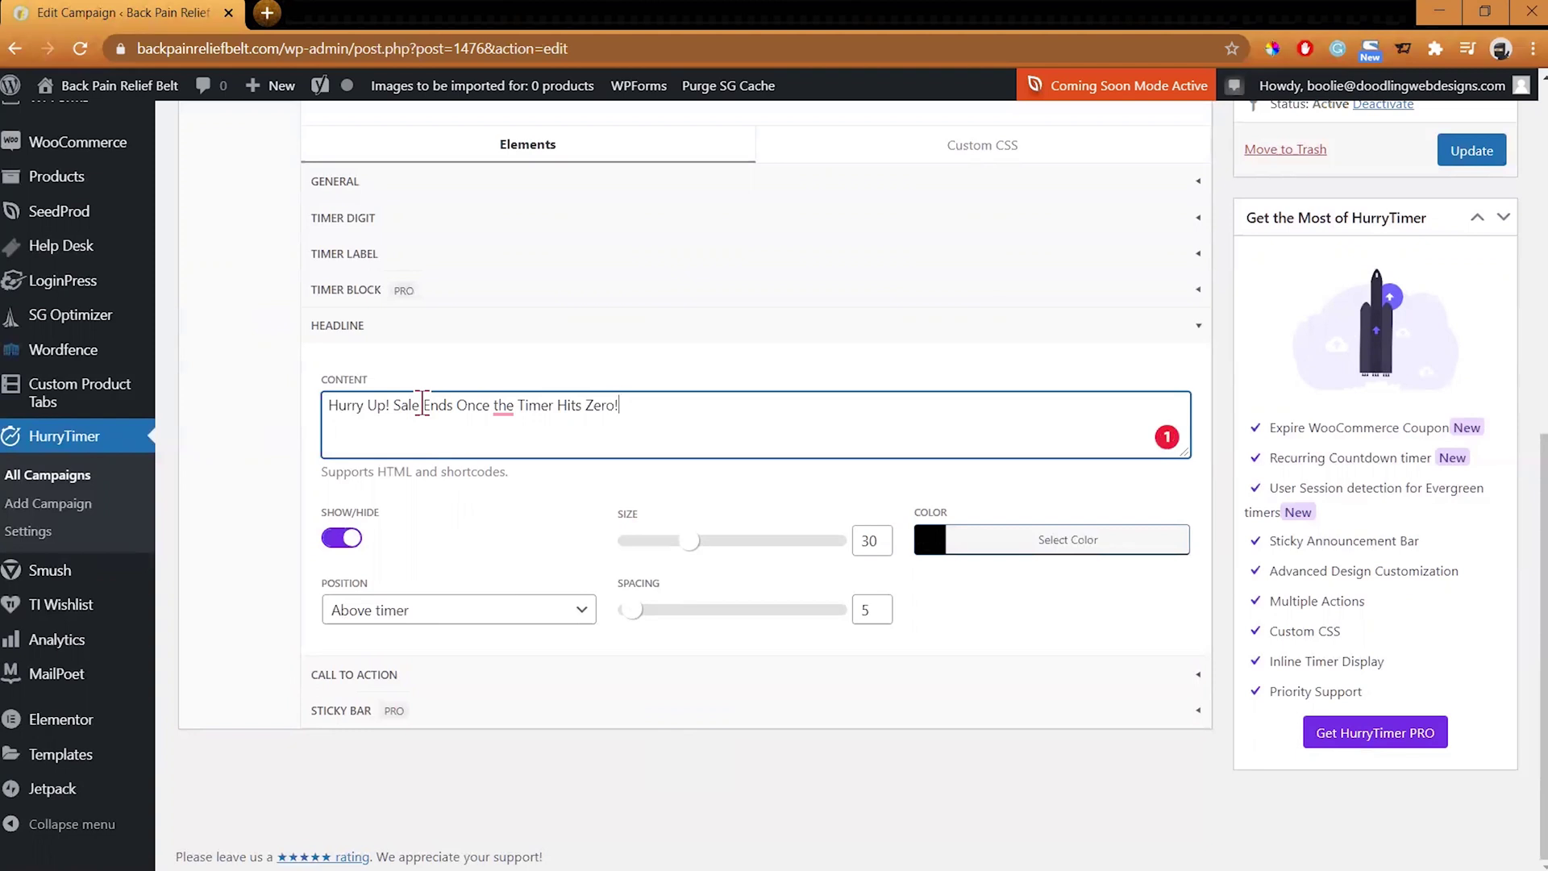
pyautogui.click(500, 406)
pyautogui.click(563, 523)
# - Set the headline colour to red (#dd3333) and open the live site in a new tab
pyautogui.click(723, 654)
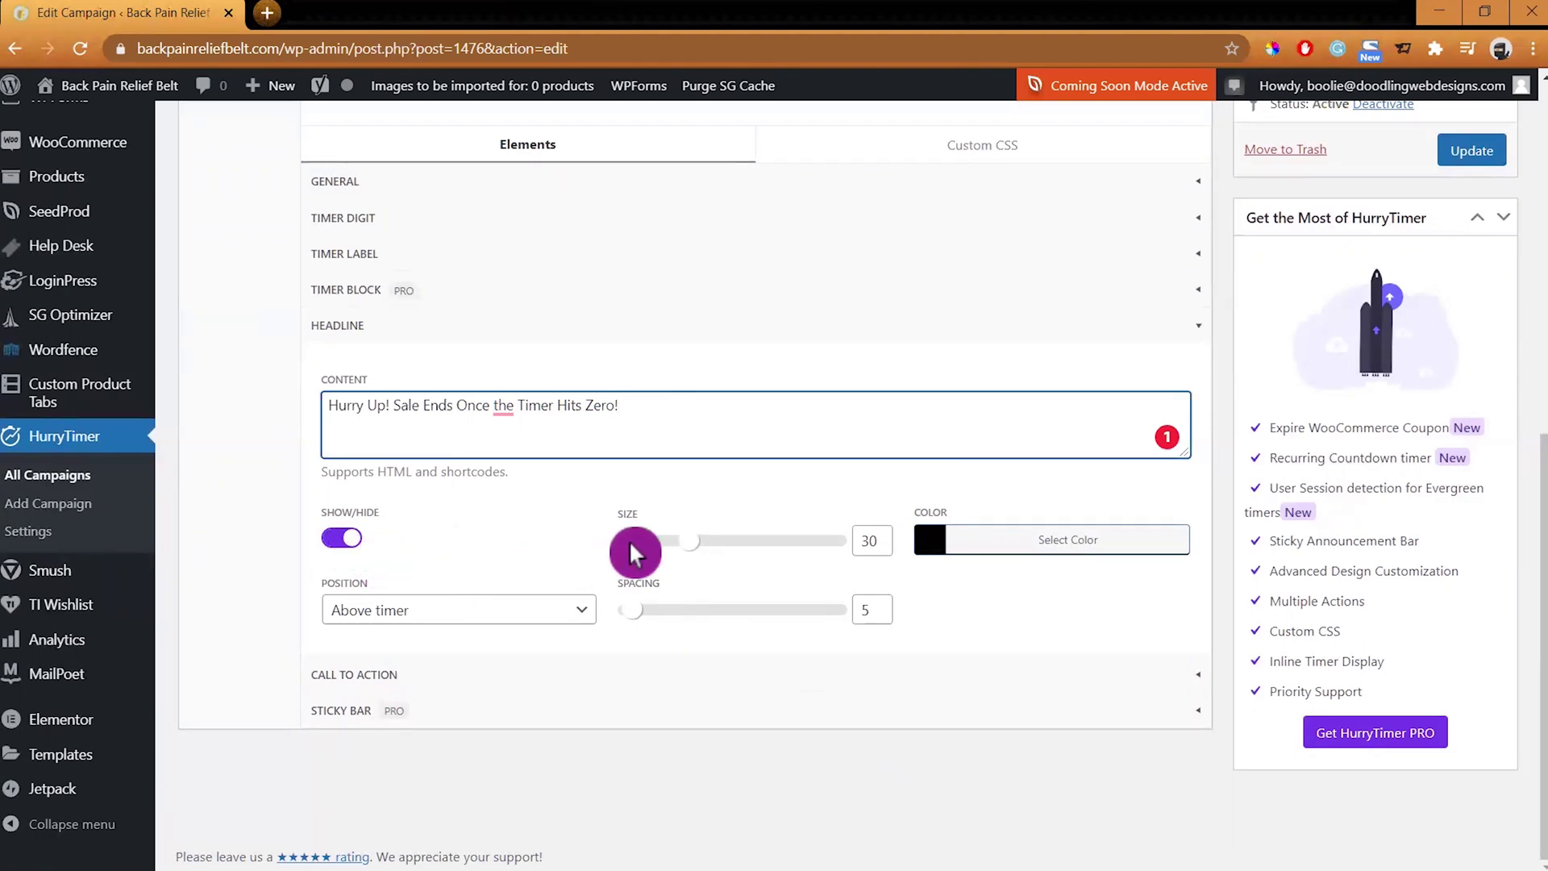
pyautogui.click(933, 548)
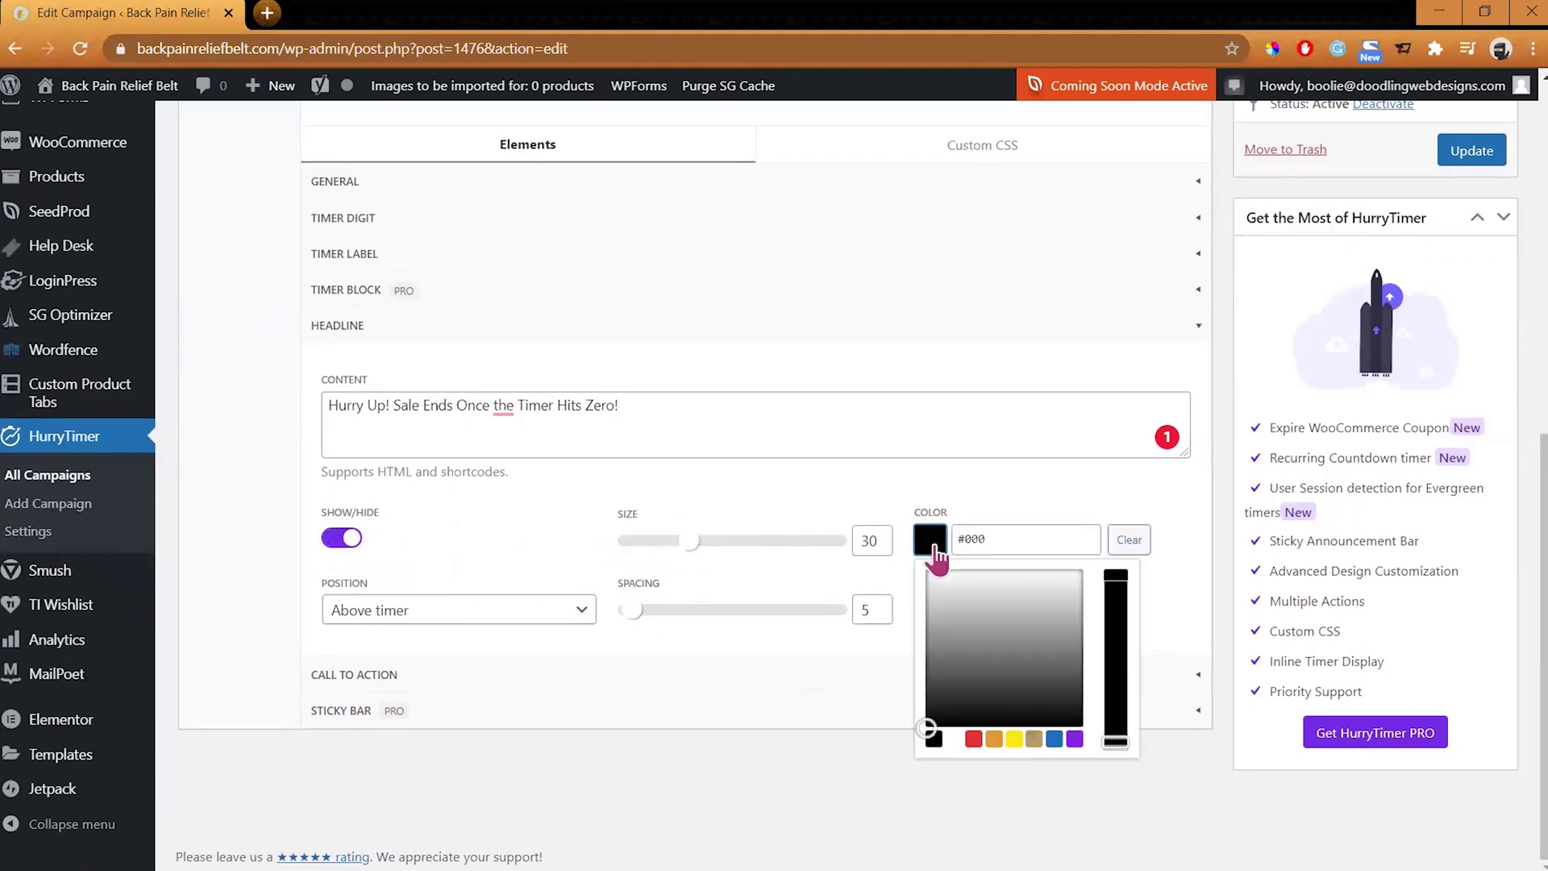
pyautogui.click(974, 741)
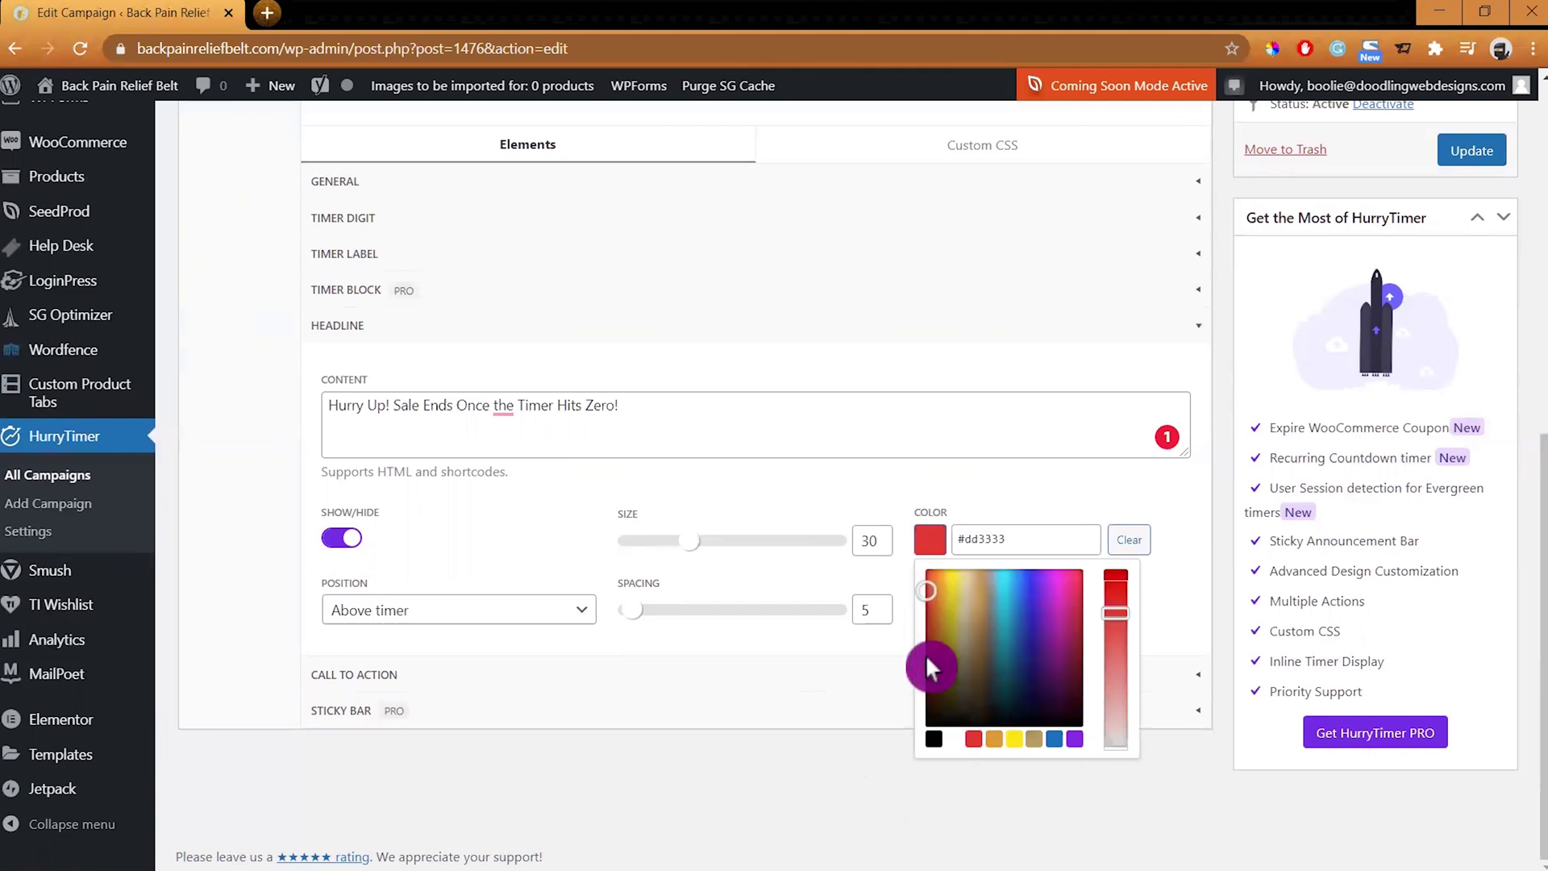
pyautogui.click(1006, 489)
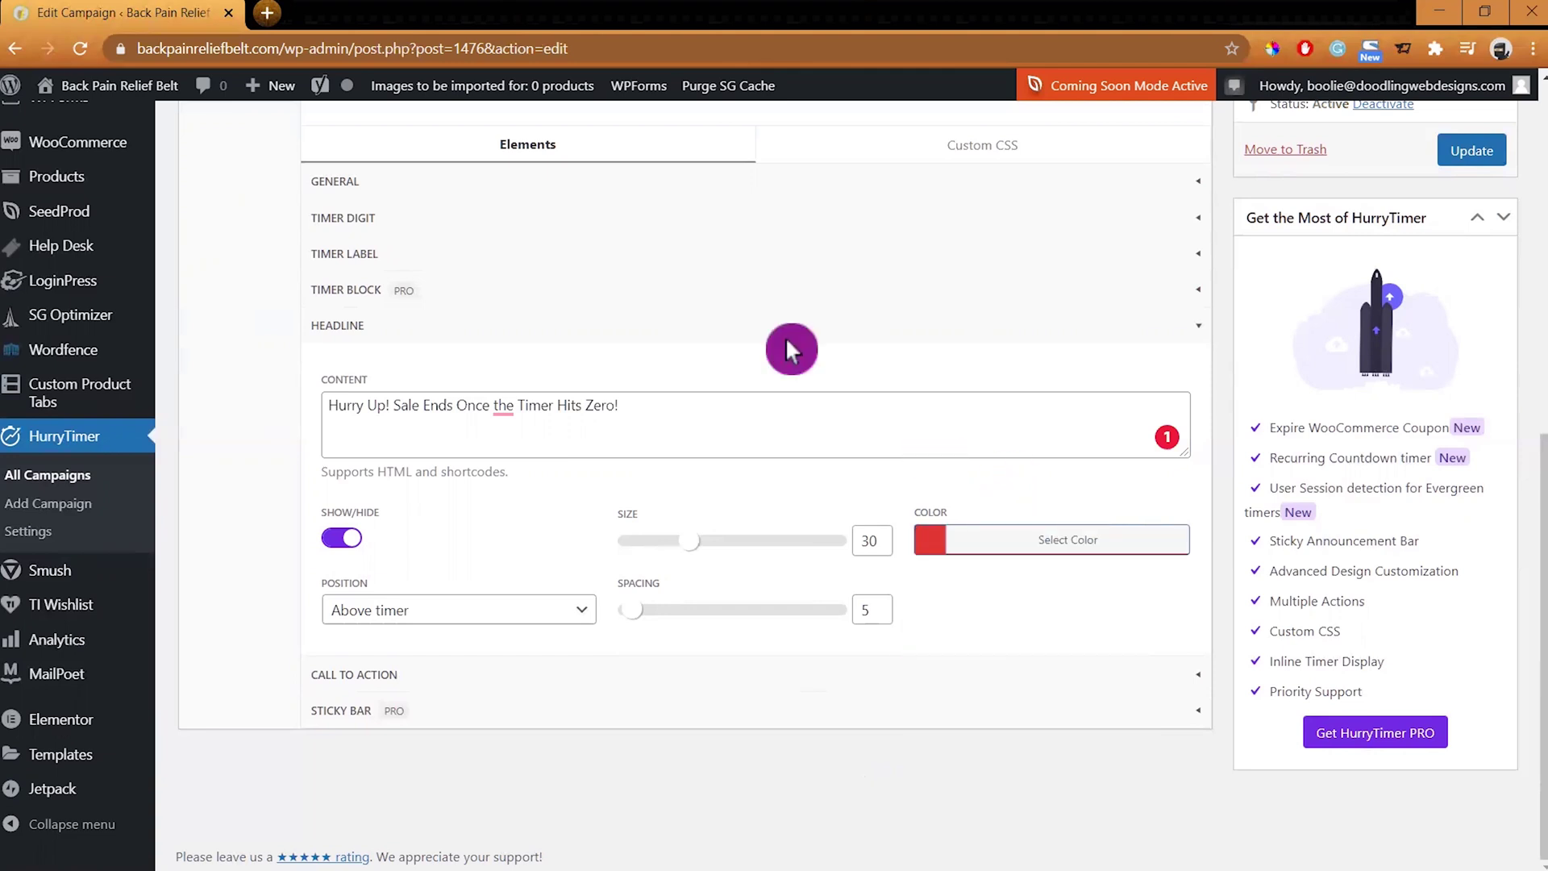
pyautogui.moveTo(119, 85)
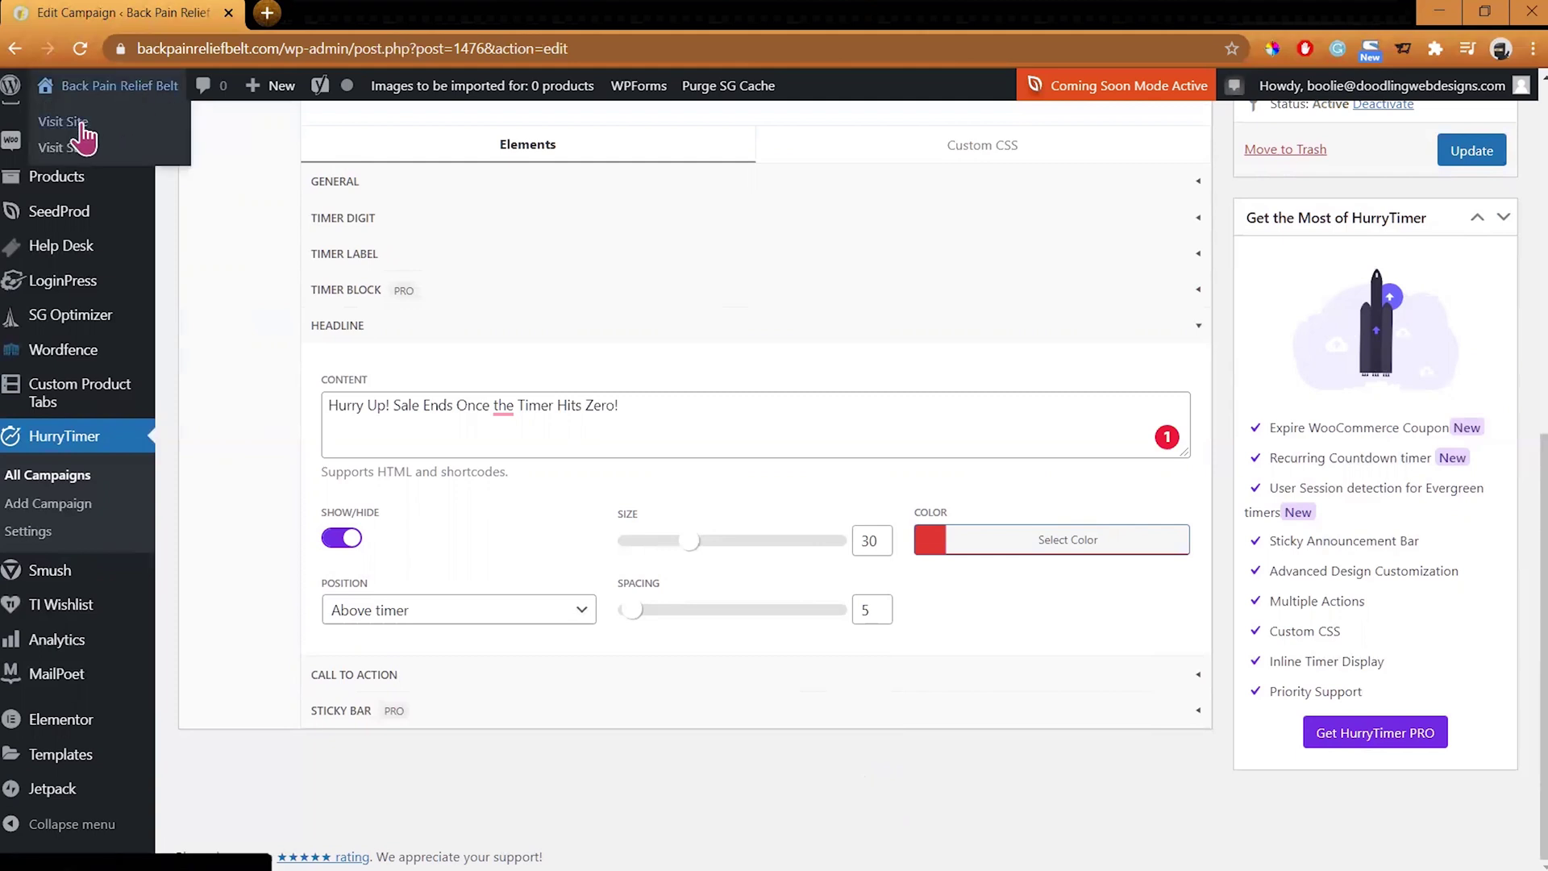
pyautogui.rightClick(80, 133)
pyautogui.click(138, 145)
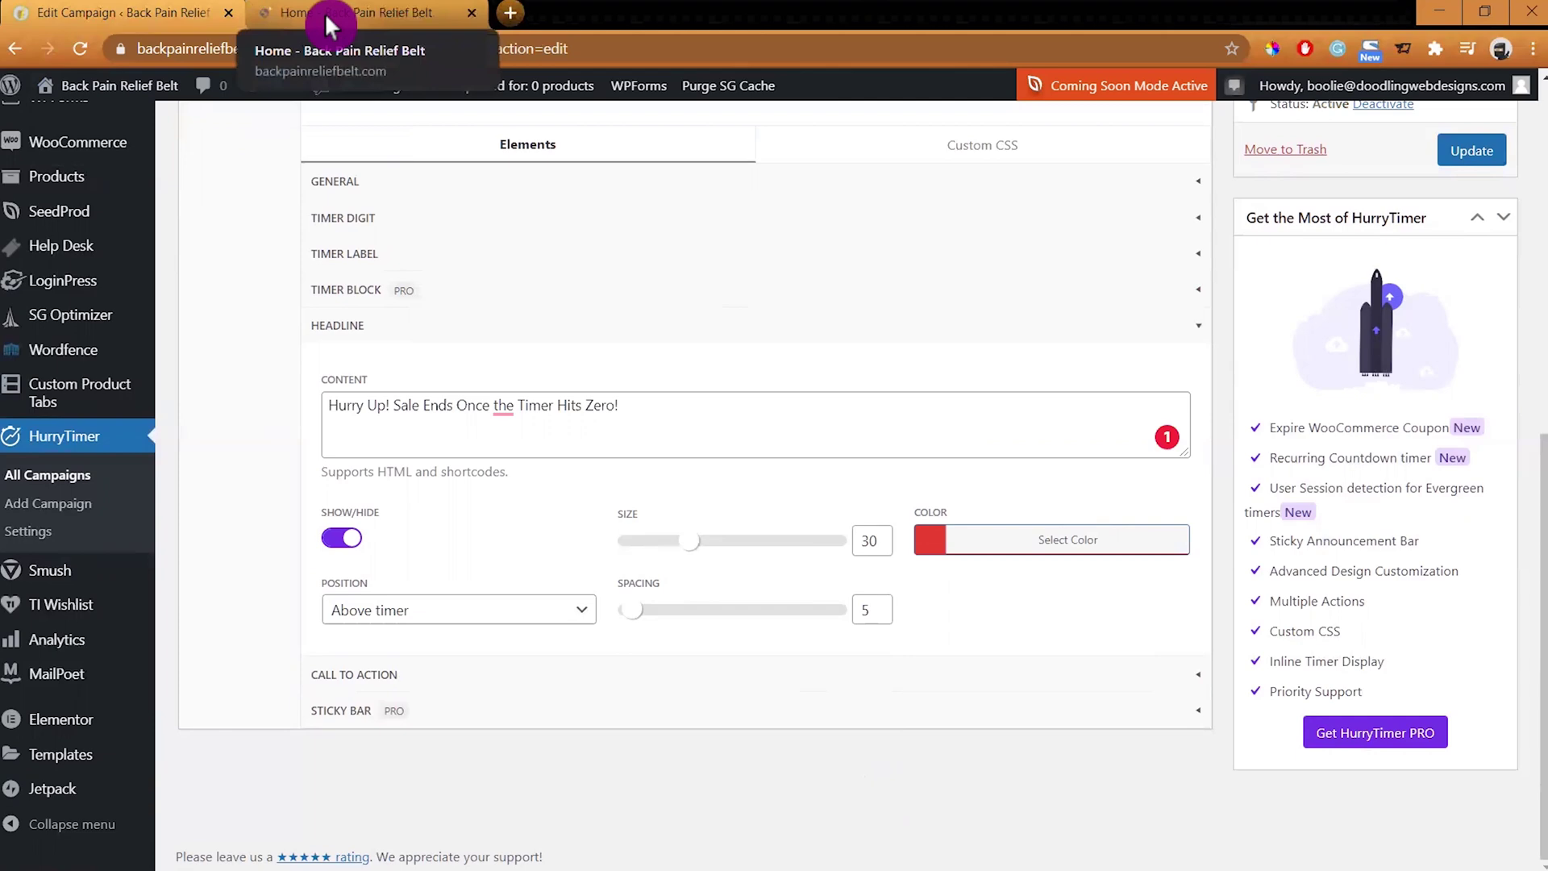
# - Accept the storefront cookie notice and go from the shop to the Back Stretch Massager page
pyautogui.click(324, 13)
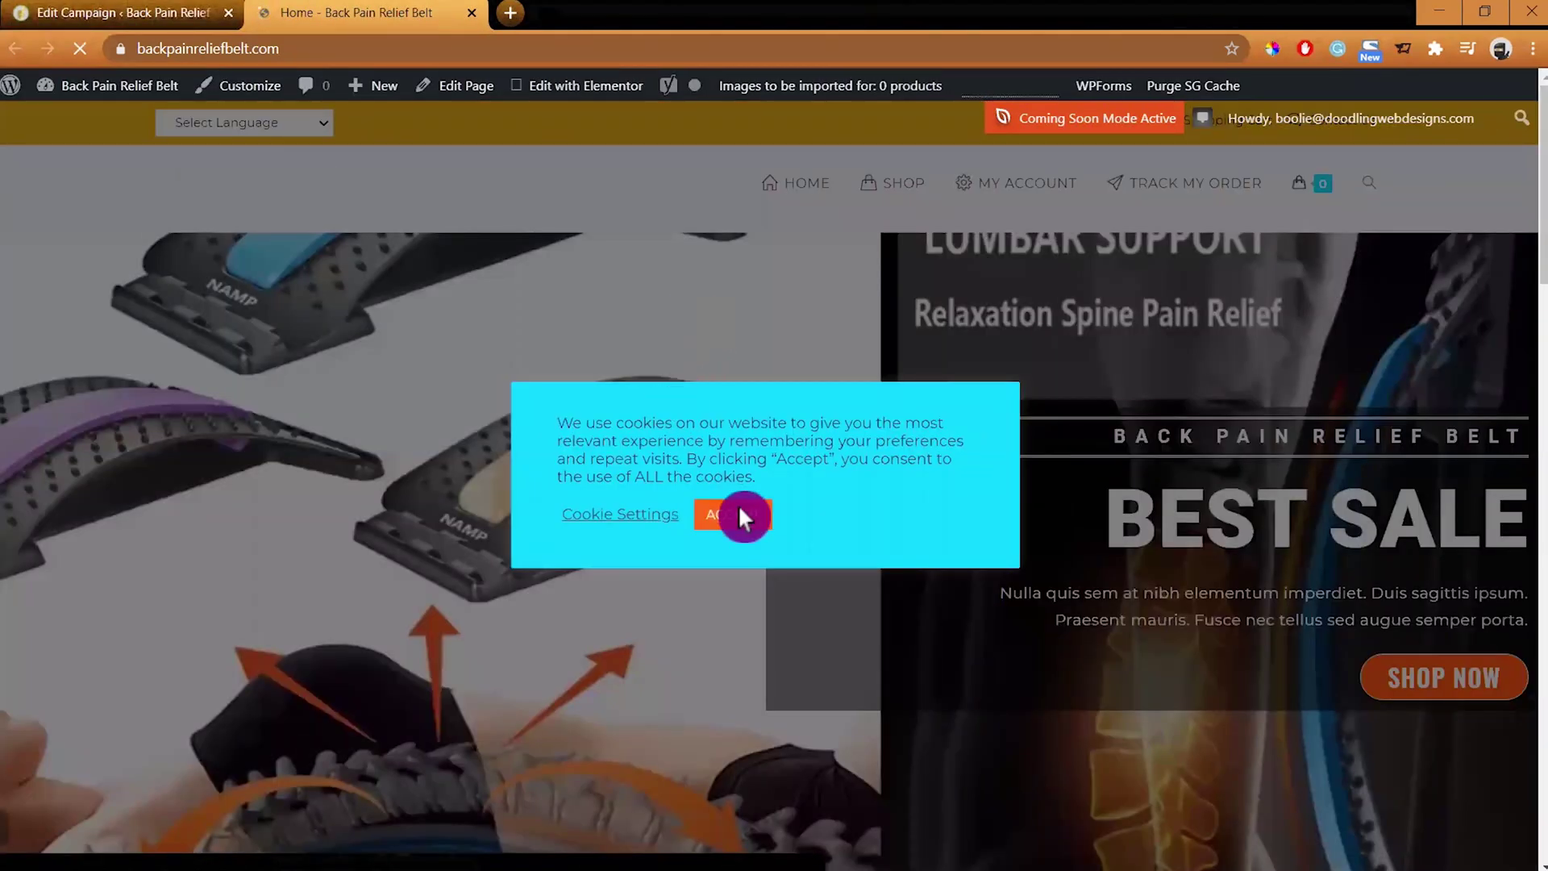
pyautogui.click(738, 516)
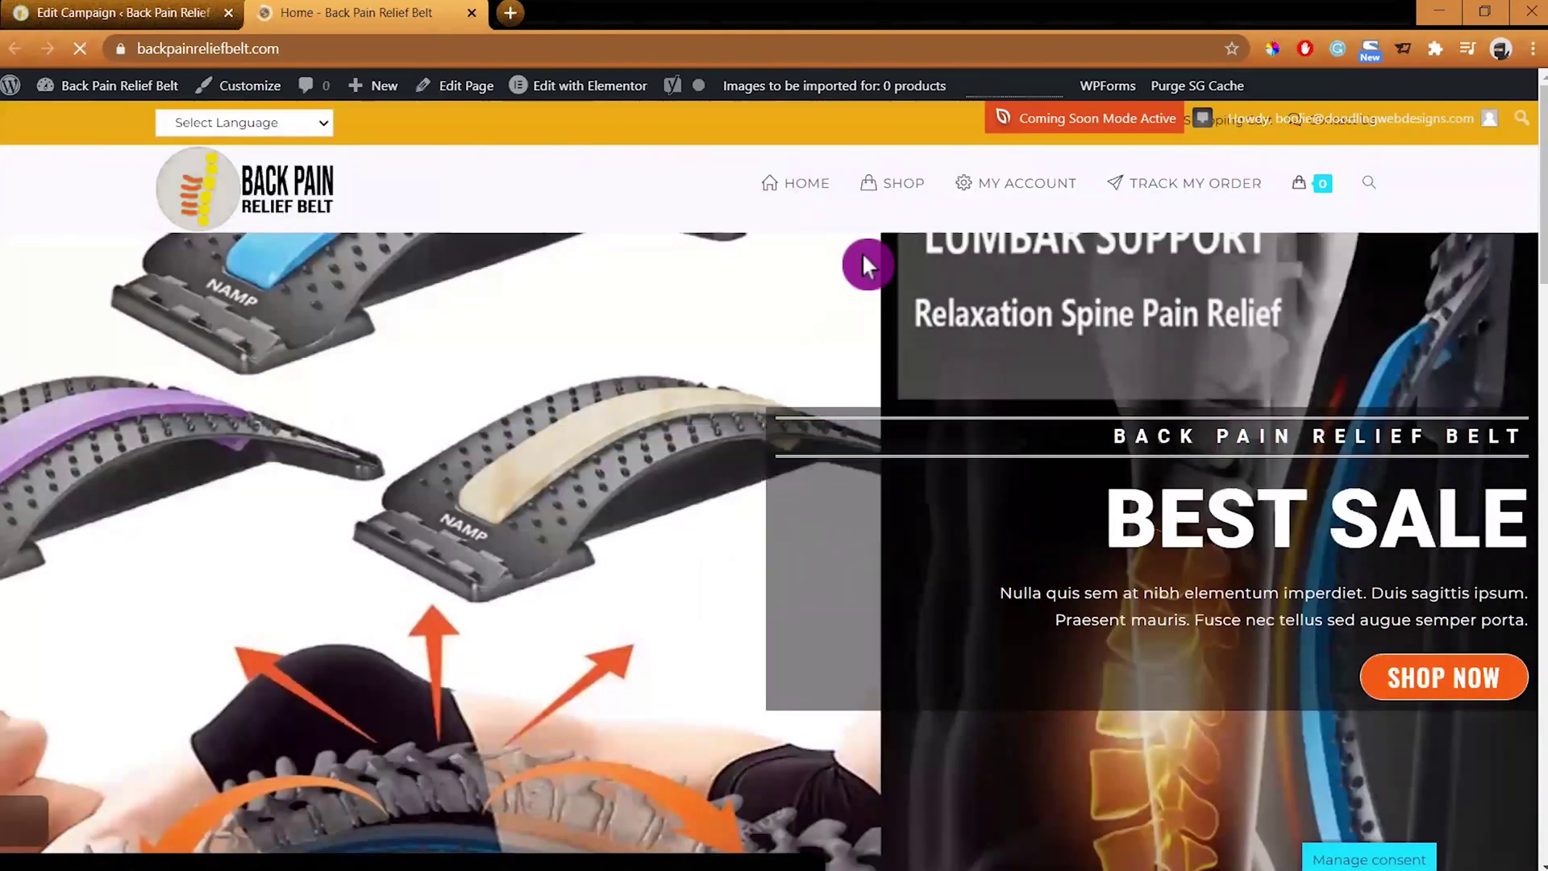
pyautogui.click(907, 182)
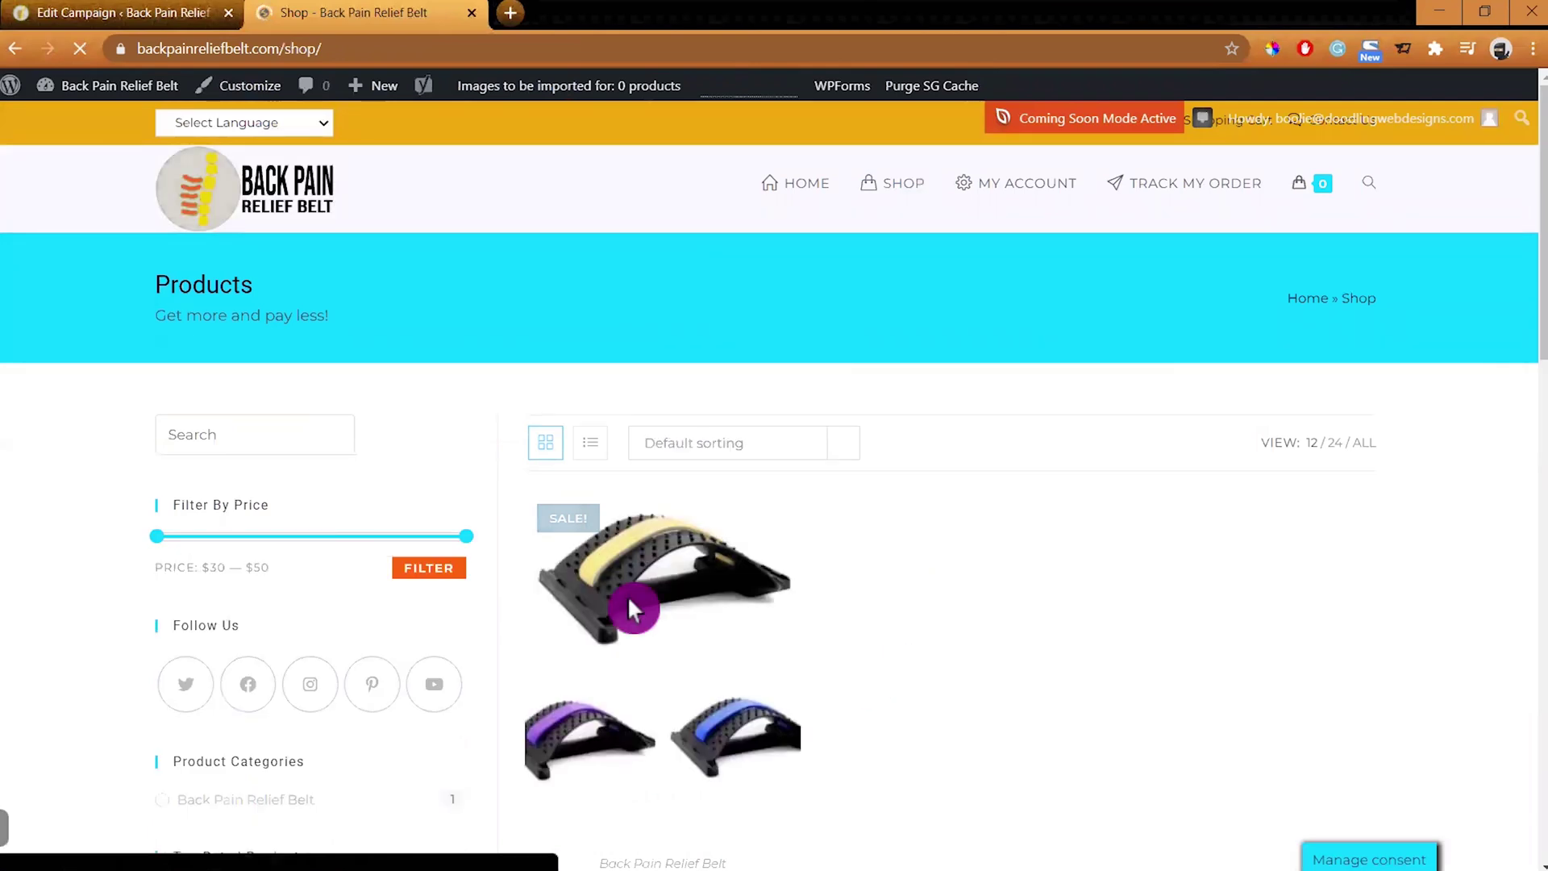
pyautogui.click(650, 599)
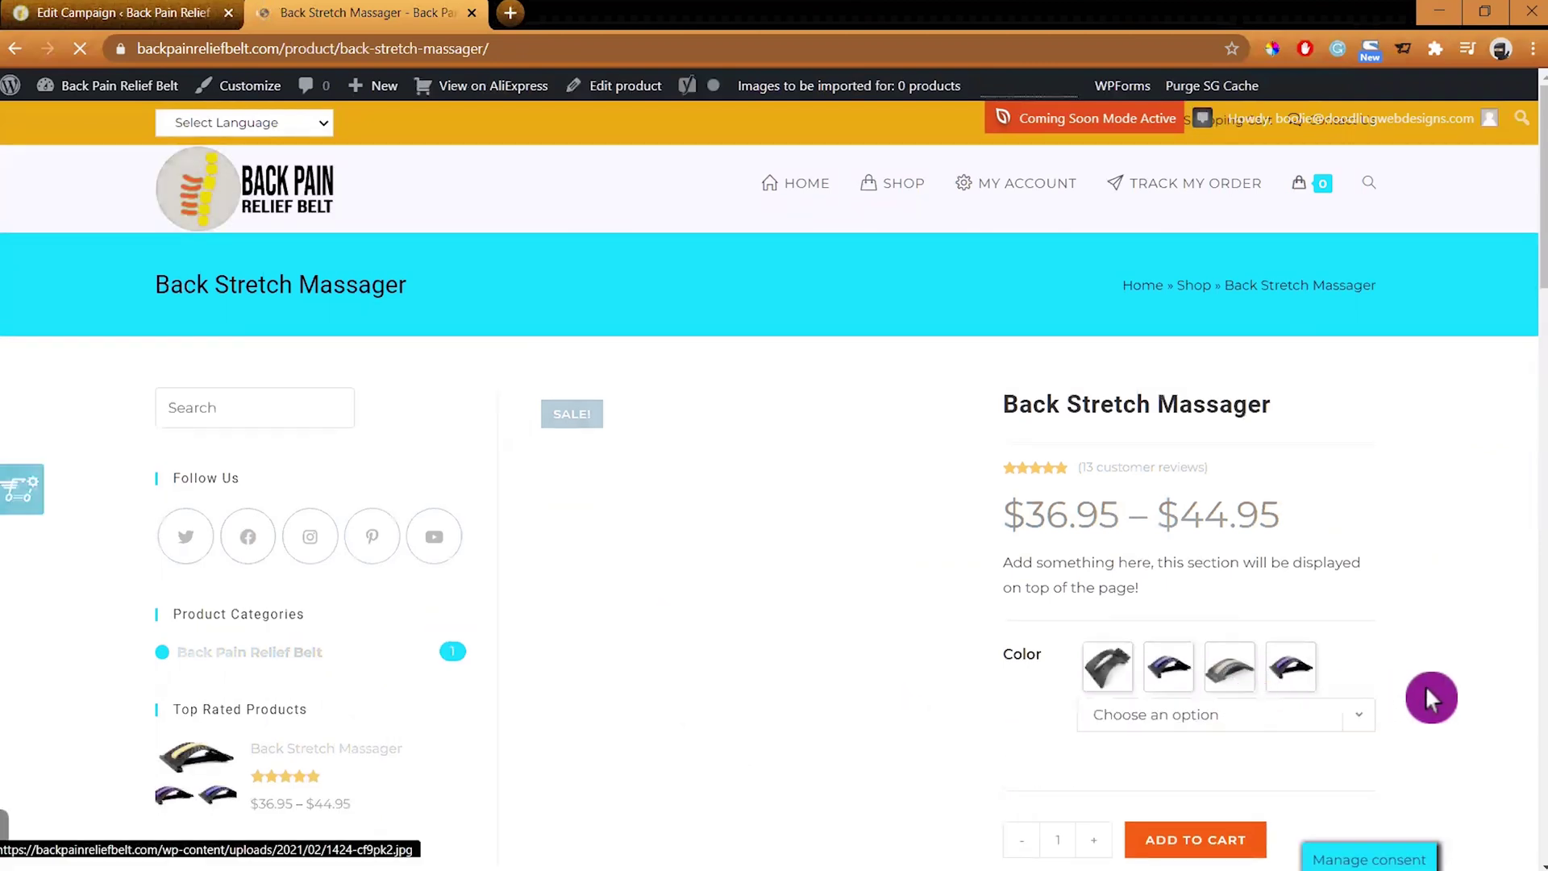
pyautogui.scroll(-1, 1475, 695)
pyautogui.scroll(-1, 1475, 694)
pyautogui.scroll(-1, 1471, 694)
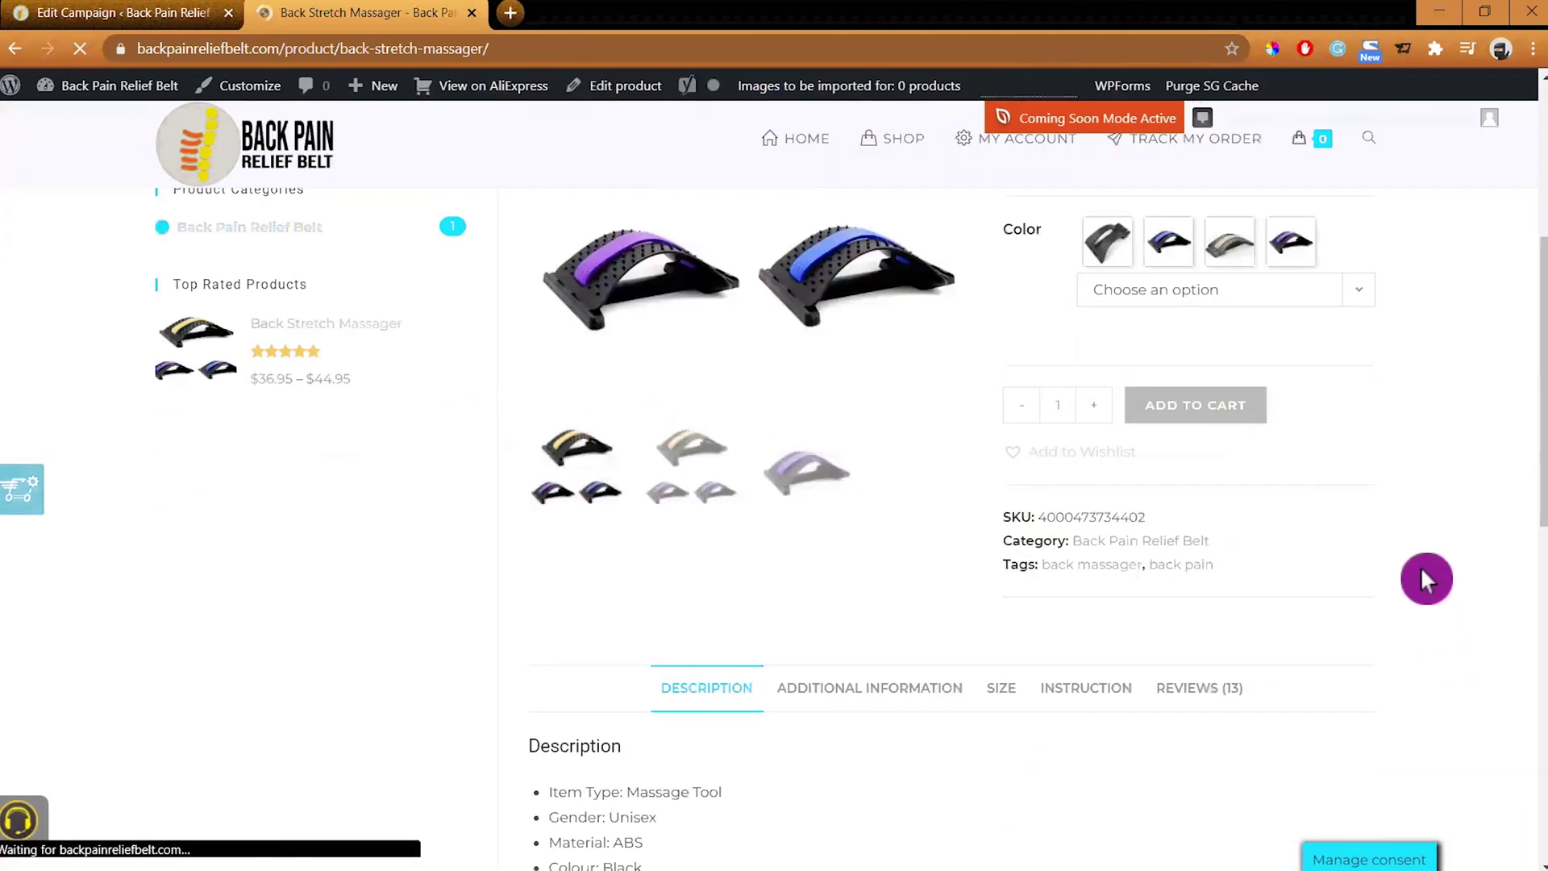
pyautogui.scroll(-1, 1403, 544)
pyautogui.scroll(2, 1377, 512)
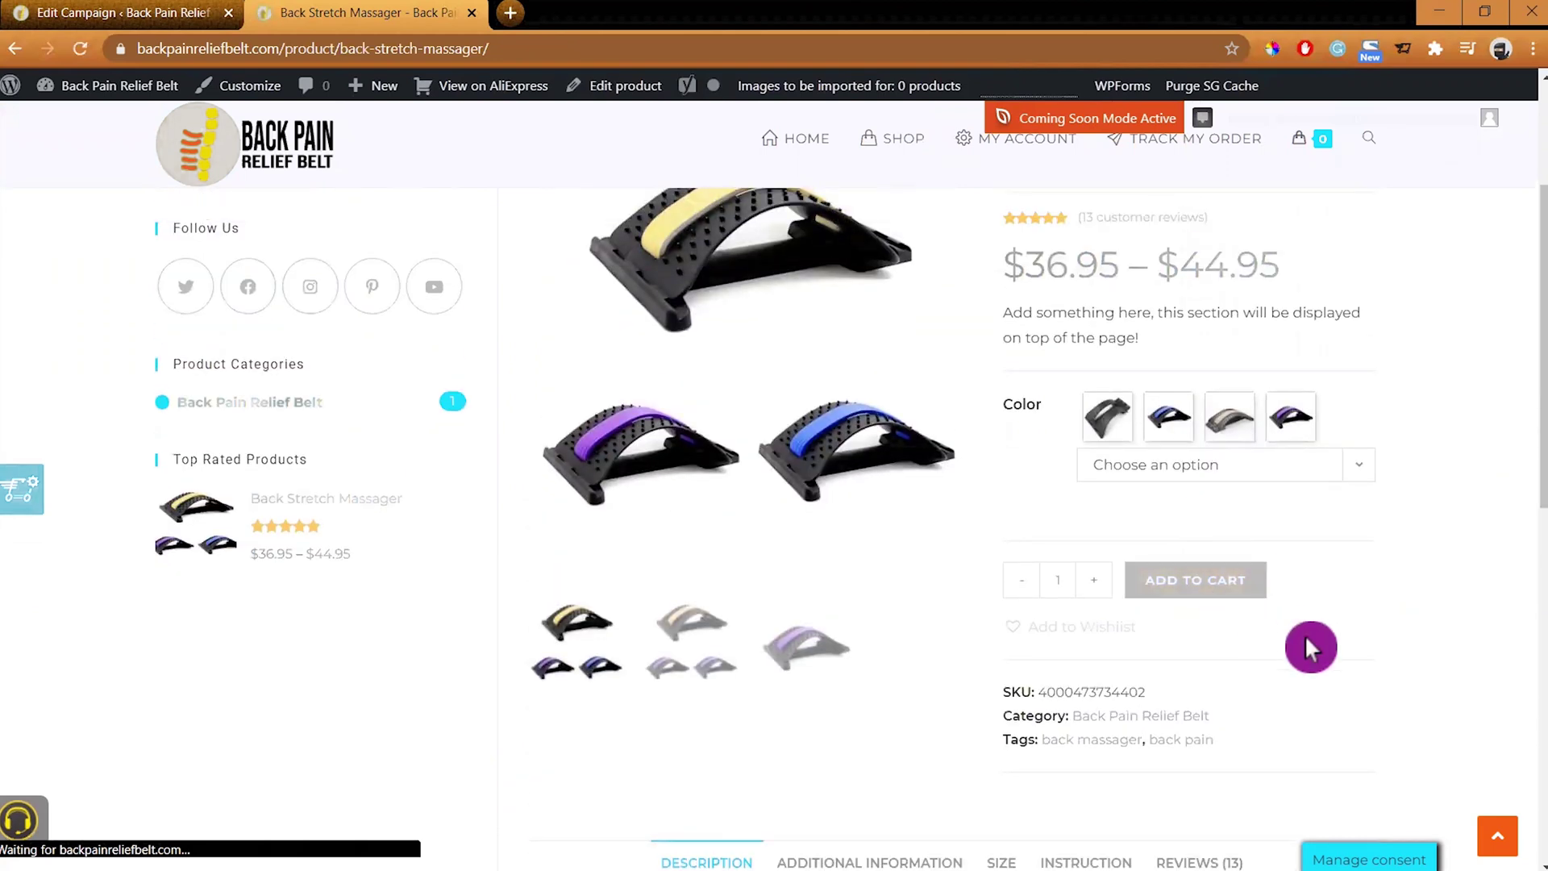
pyautogui.scroll(2, 1321, 680)
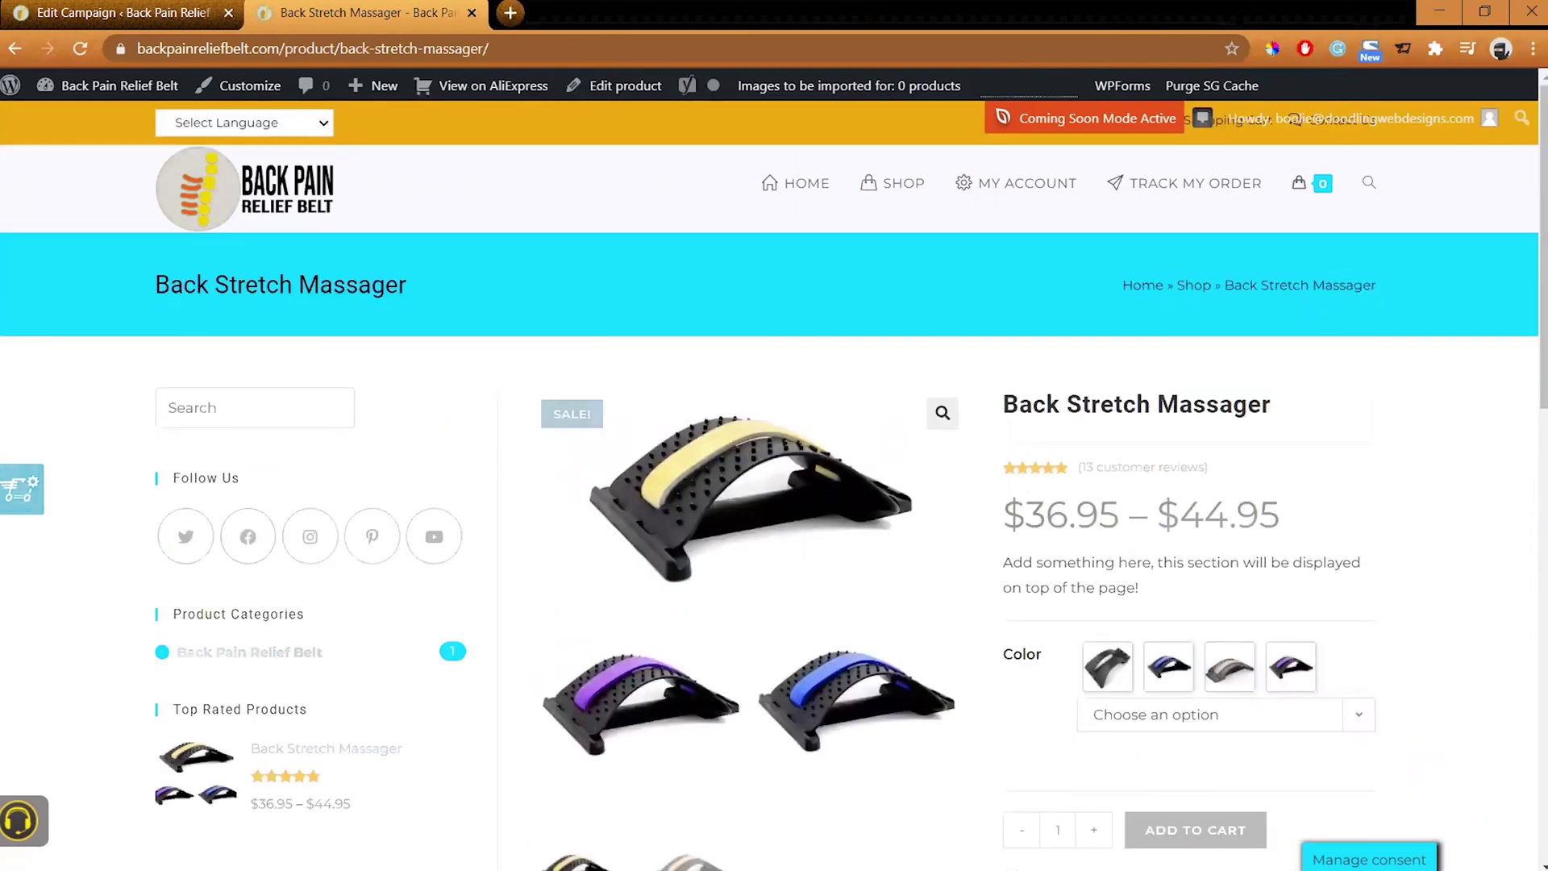
pyautogui.scroll(-6, 1480, 764)
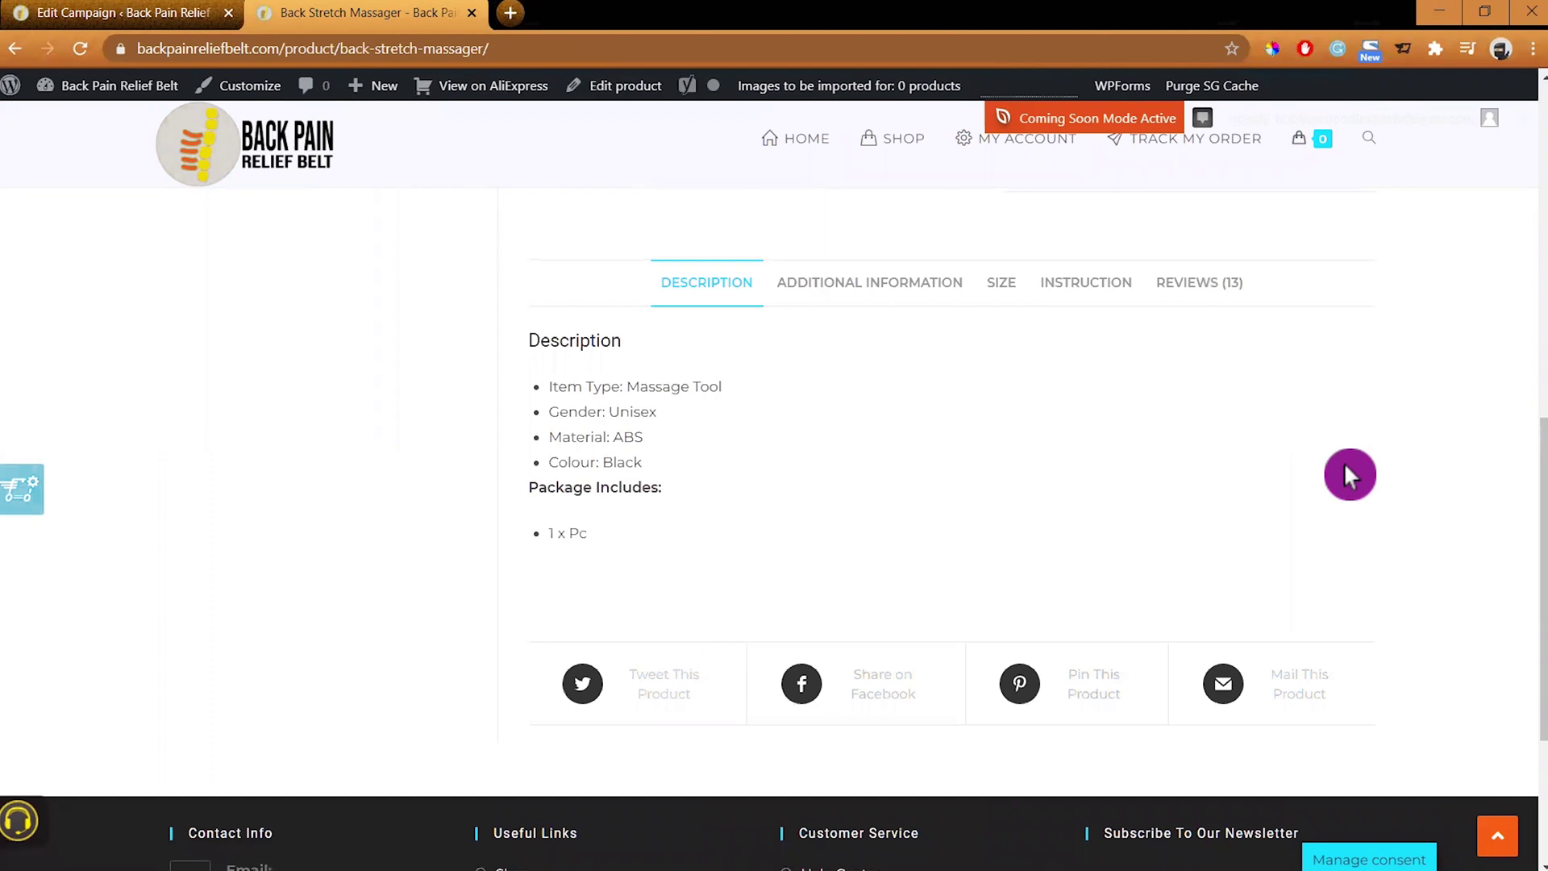
pyautogui.scroll(10, 1345, 465)
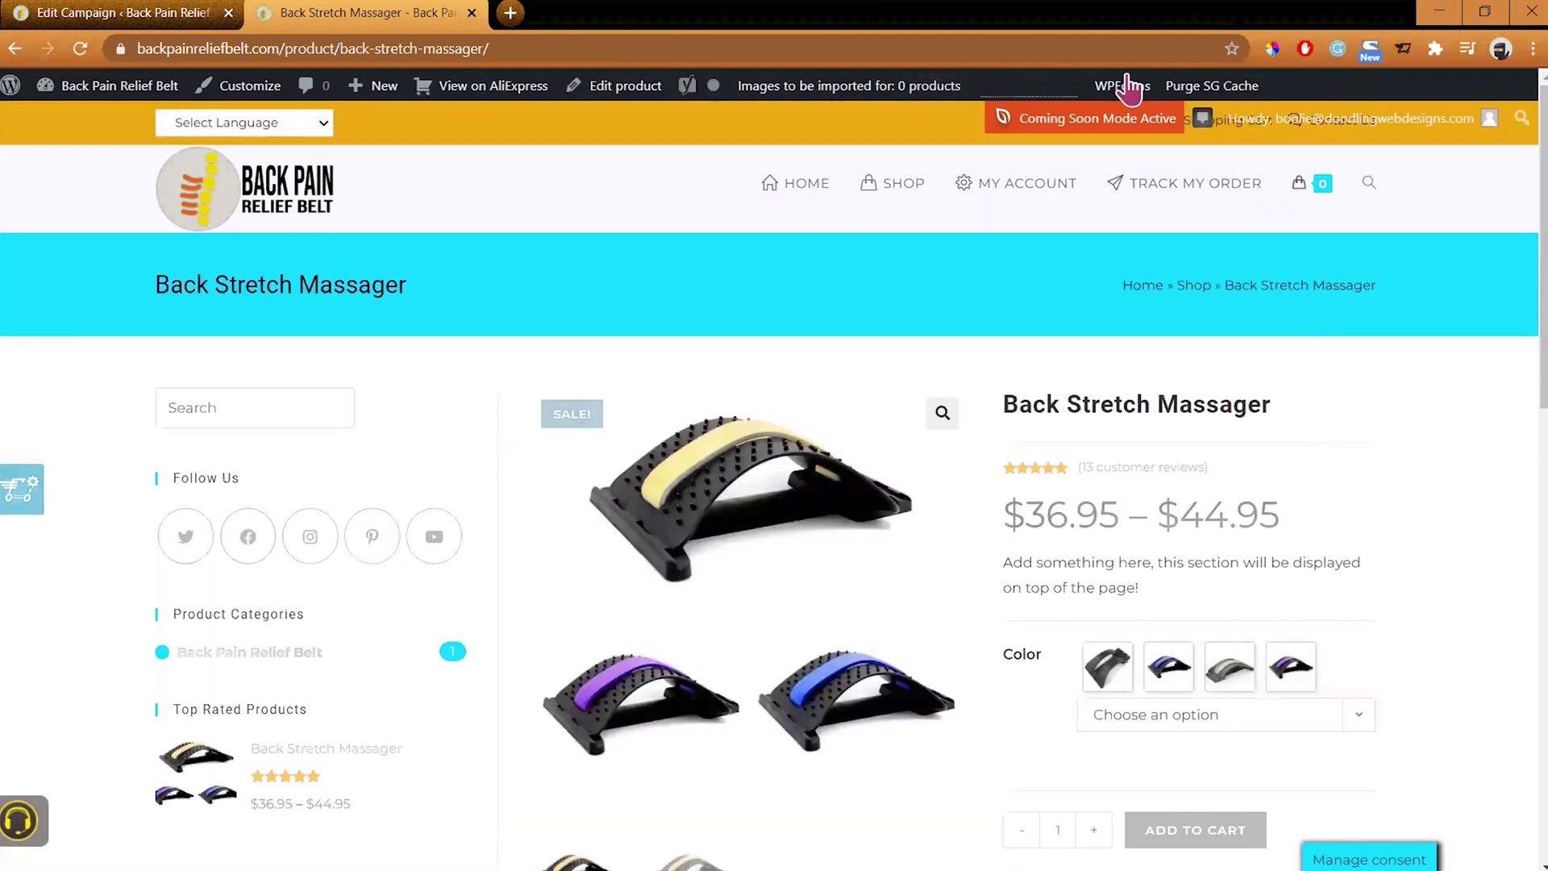
# - Sample the logo's orange F15822 with ColorPick, then open the campaign's headline colour picker
pyautogui.click(1275, 49)
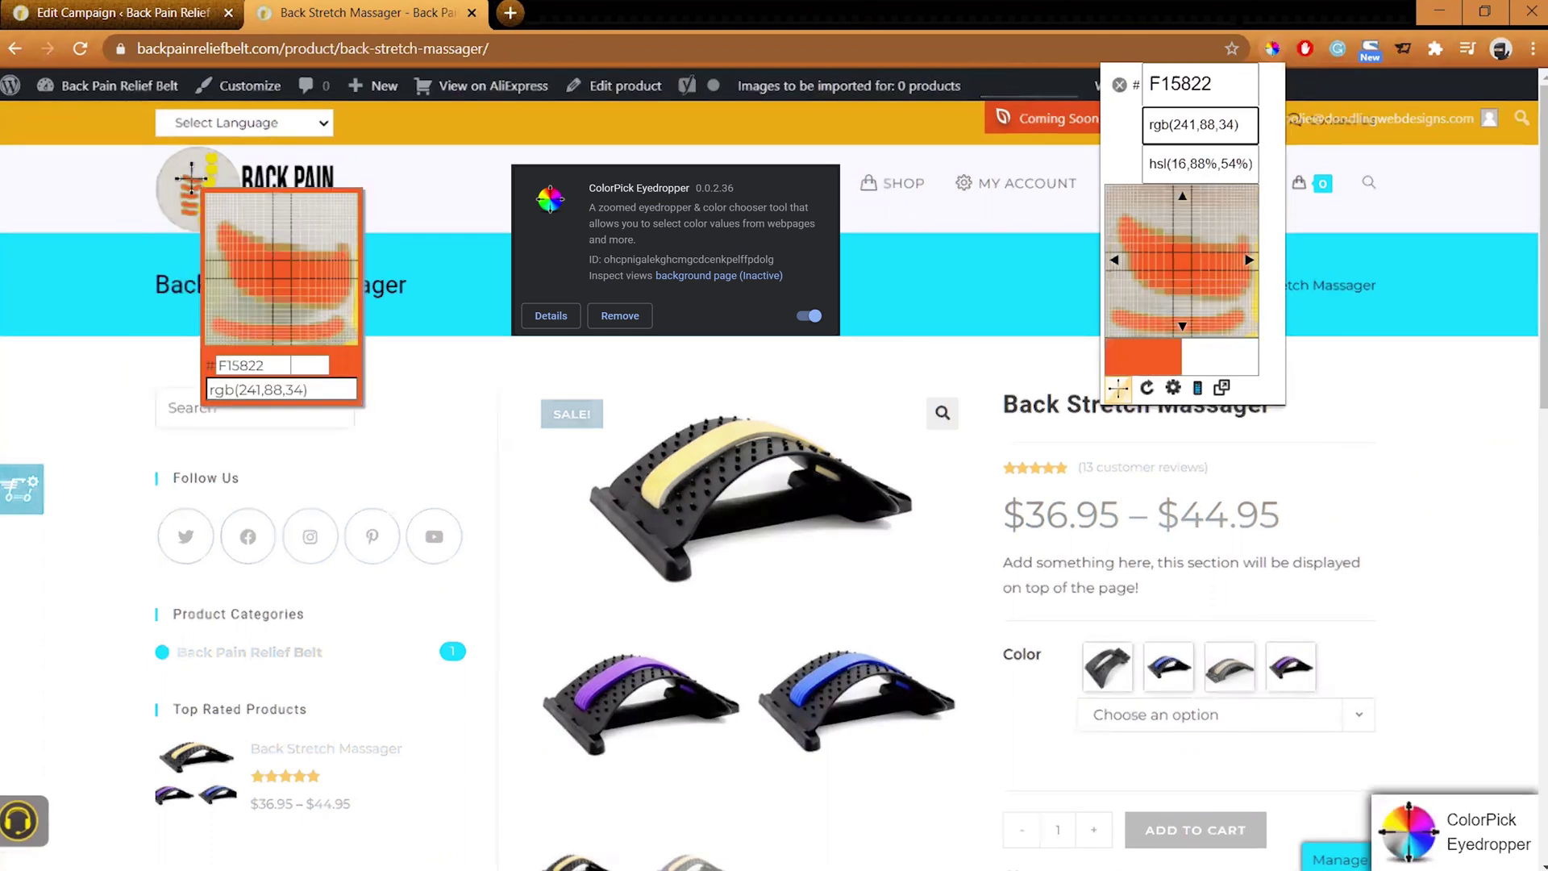
pyautogui.click(192, 179)
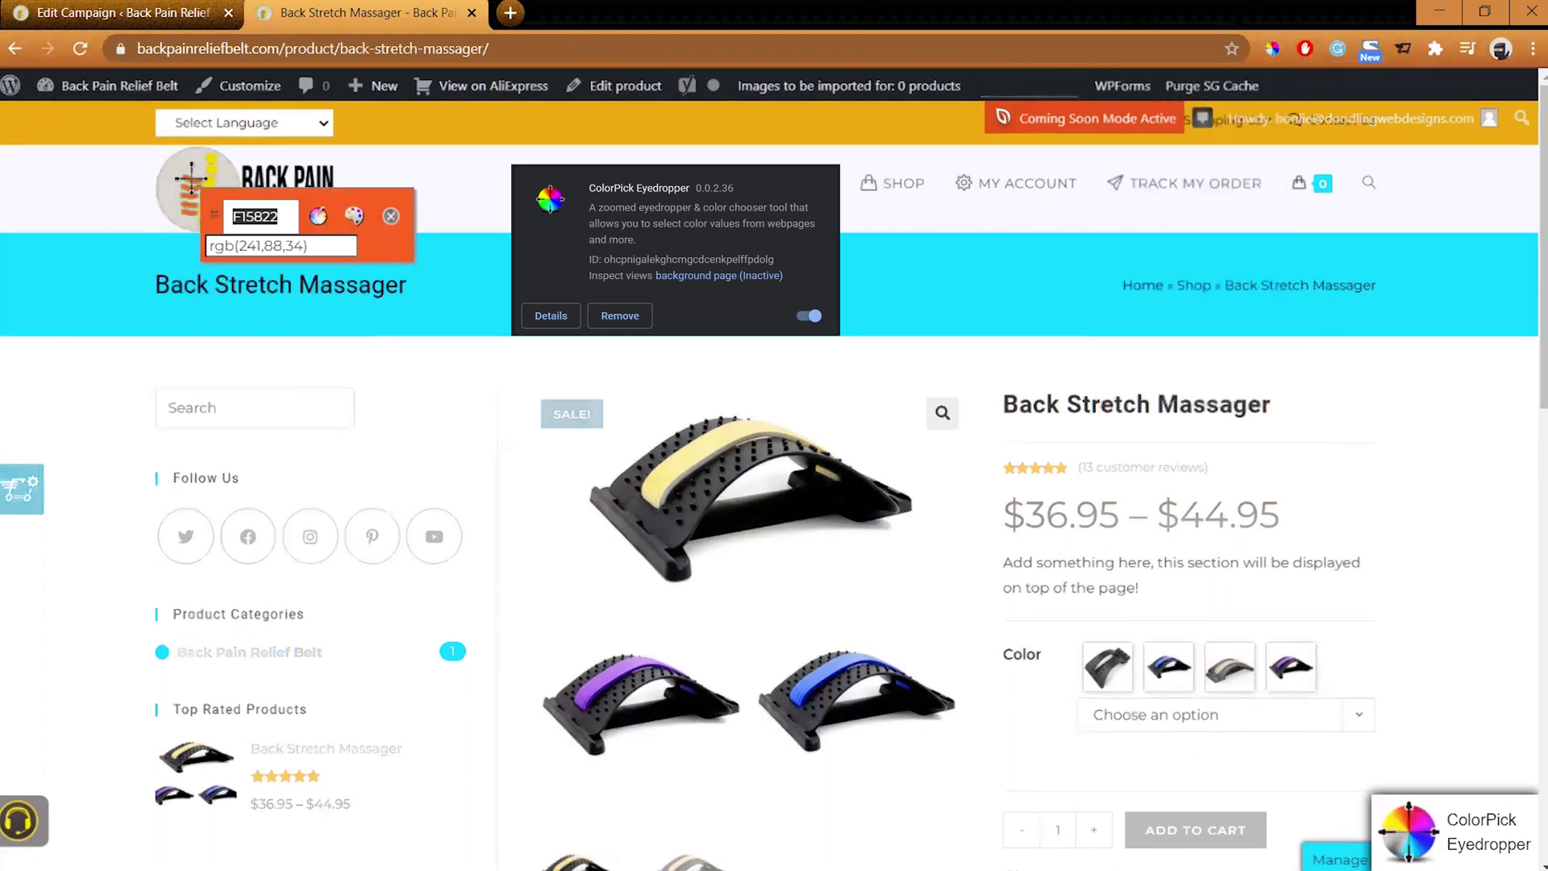
pyautogui.click(169, 13)
pyautogui.click(932, 544)
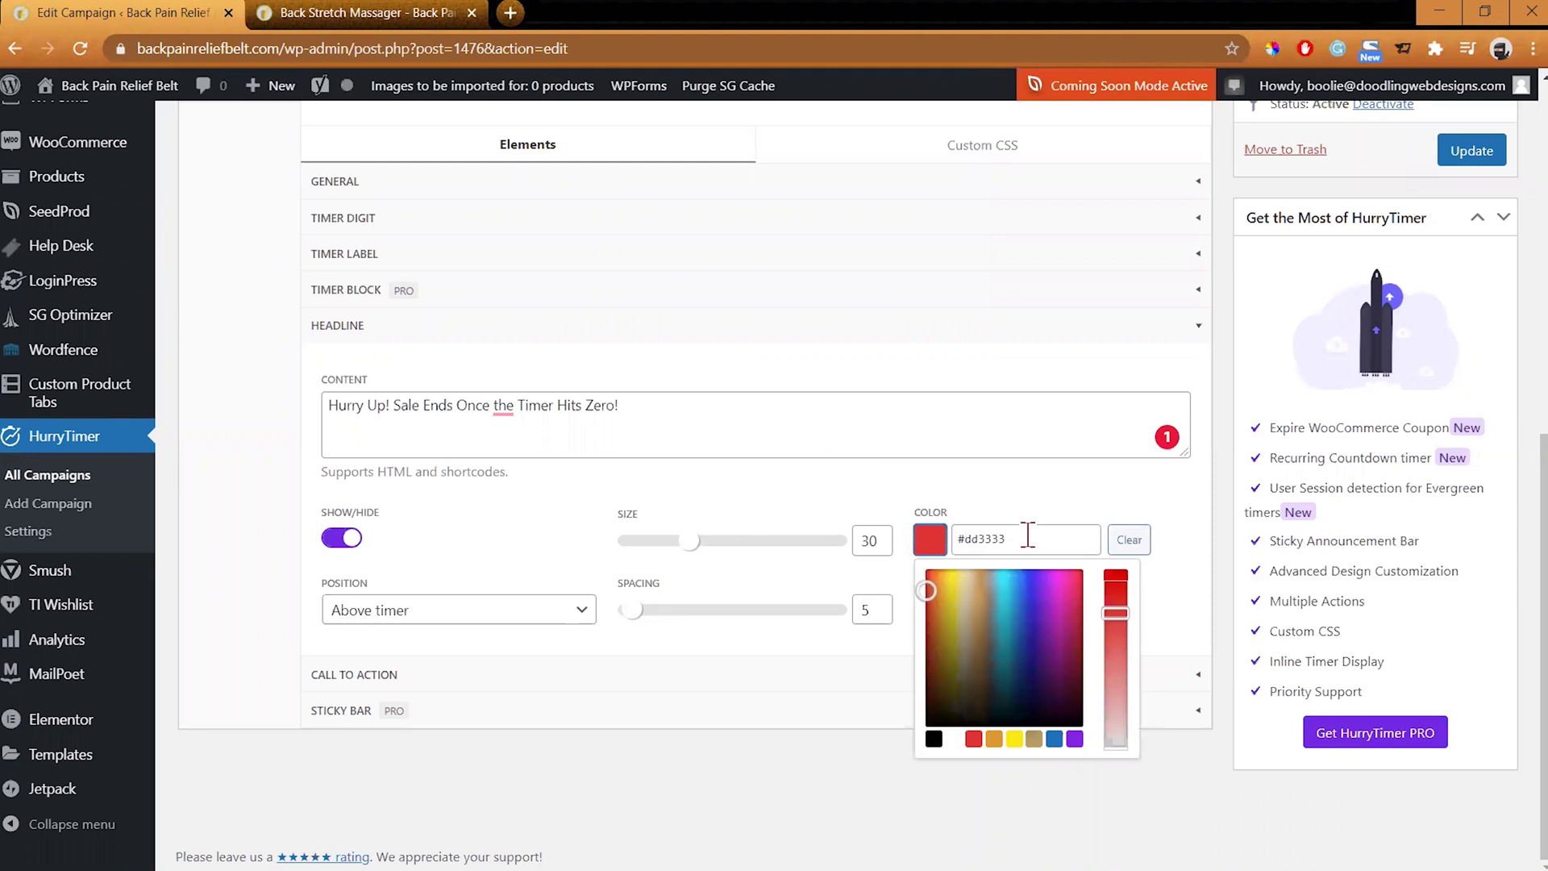
# - Replace the headline colour #dd3333 with F15822 and update the Hurry Up campaign
pyautogui.doubleClick(1028, 537)
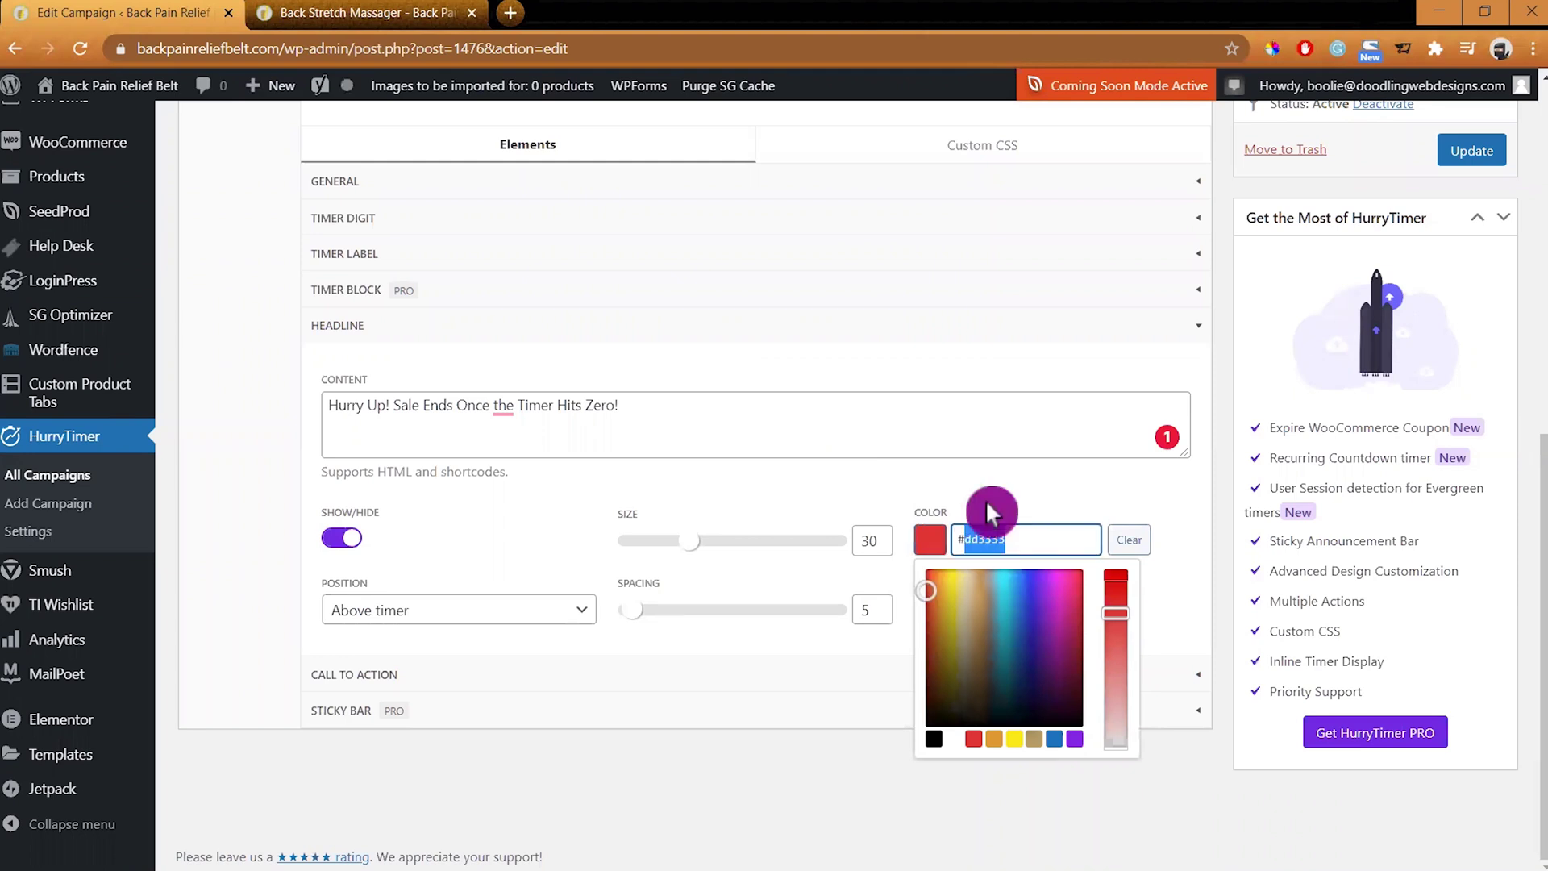
pyautogui.write('#f15822')
pyautogui.click(644, 699)
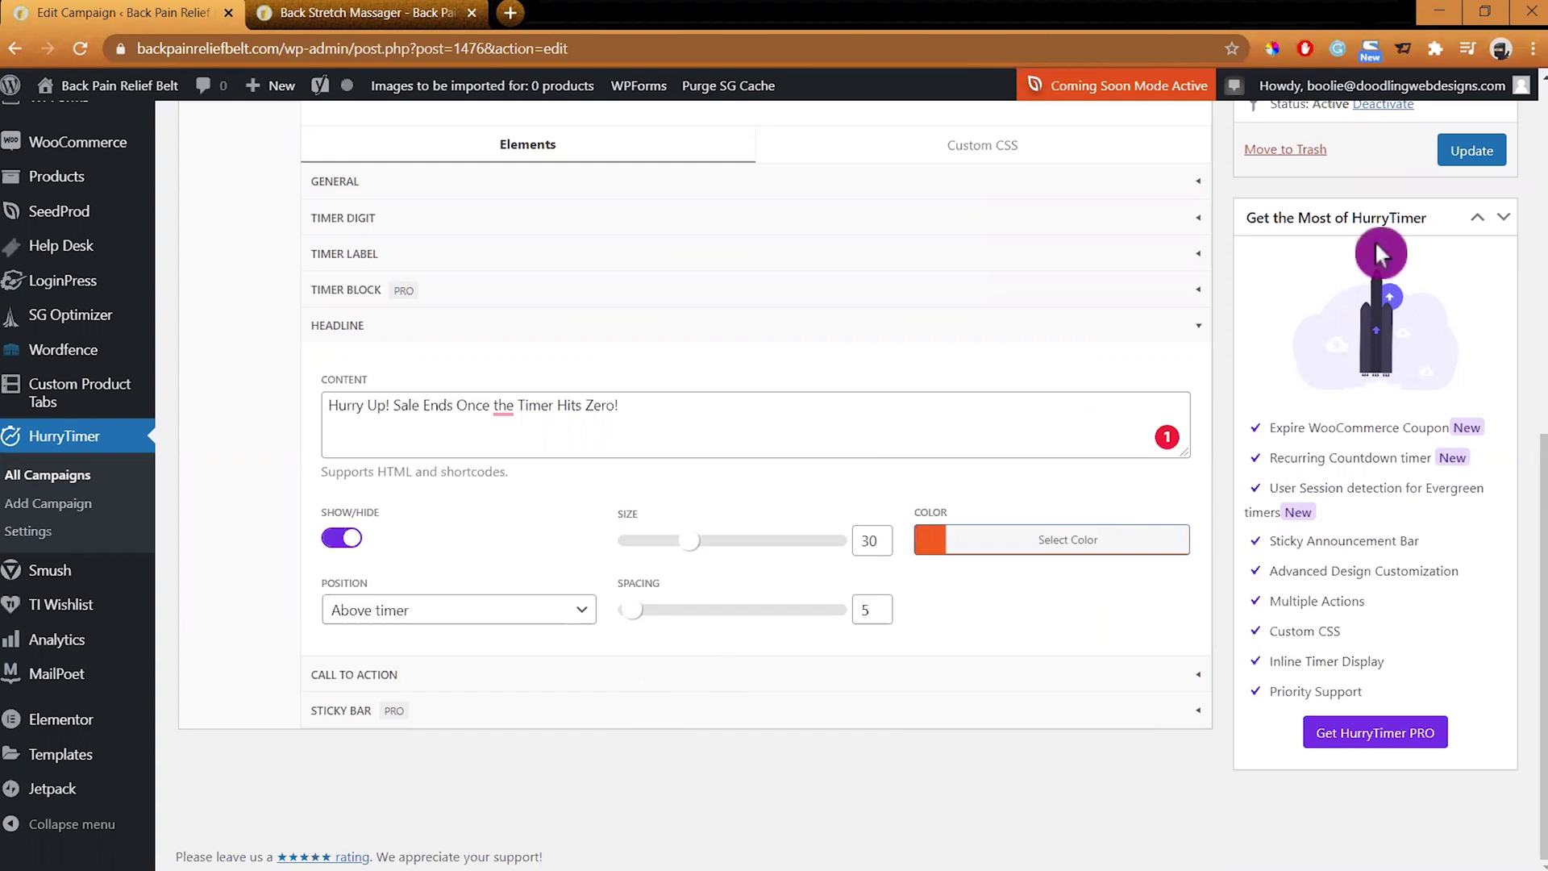
pyautogui.click(1459, 162)
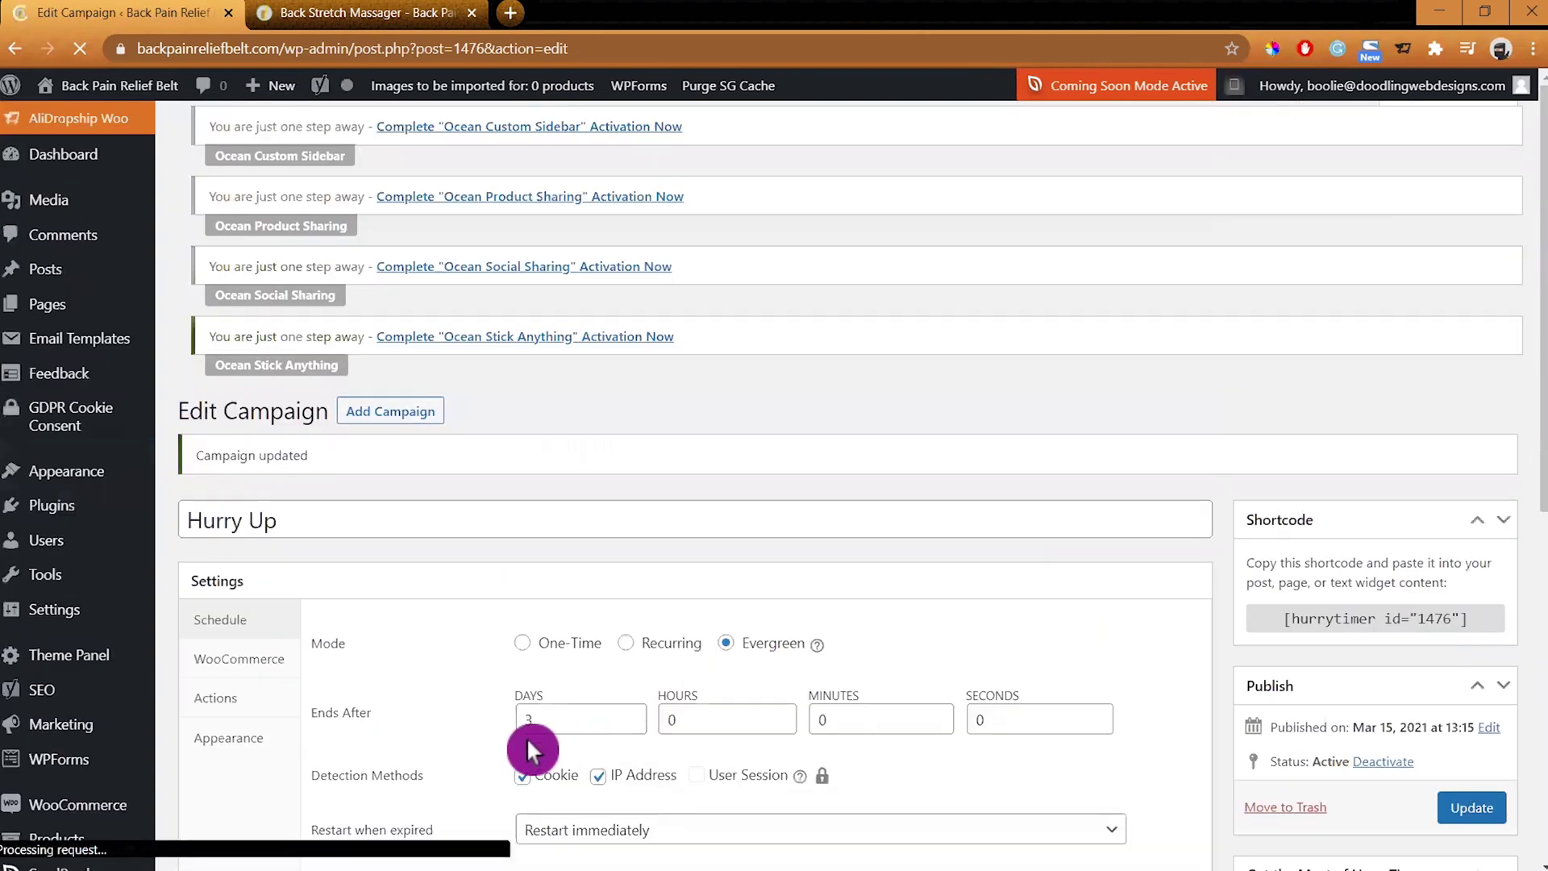
pyautogui.scroll(-3, 364, 780)
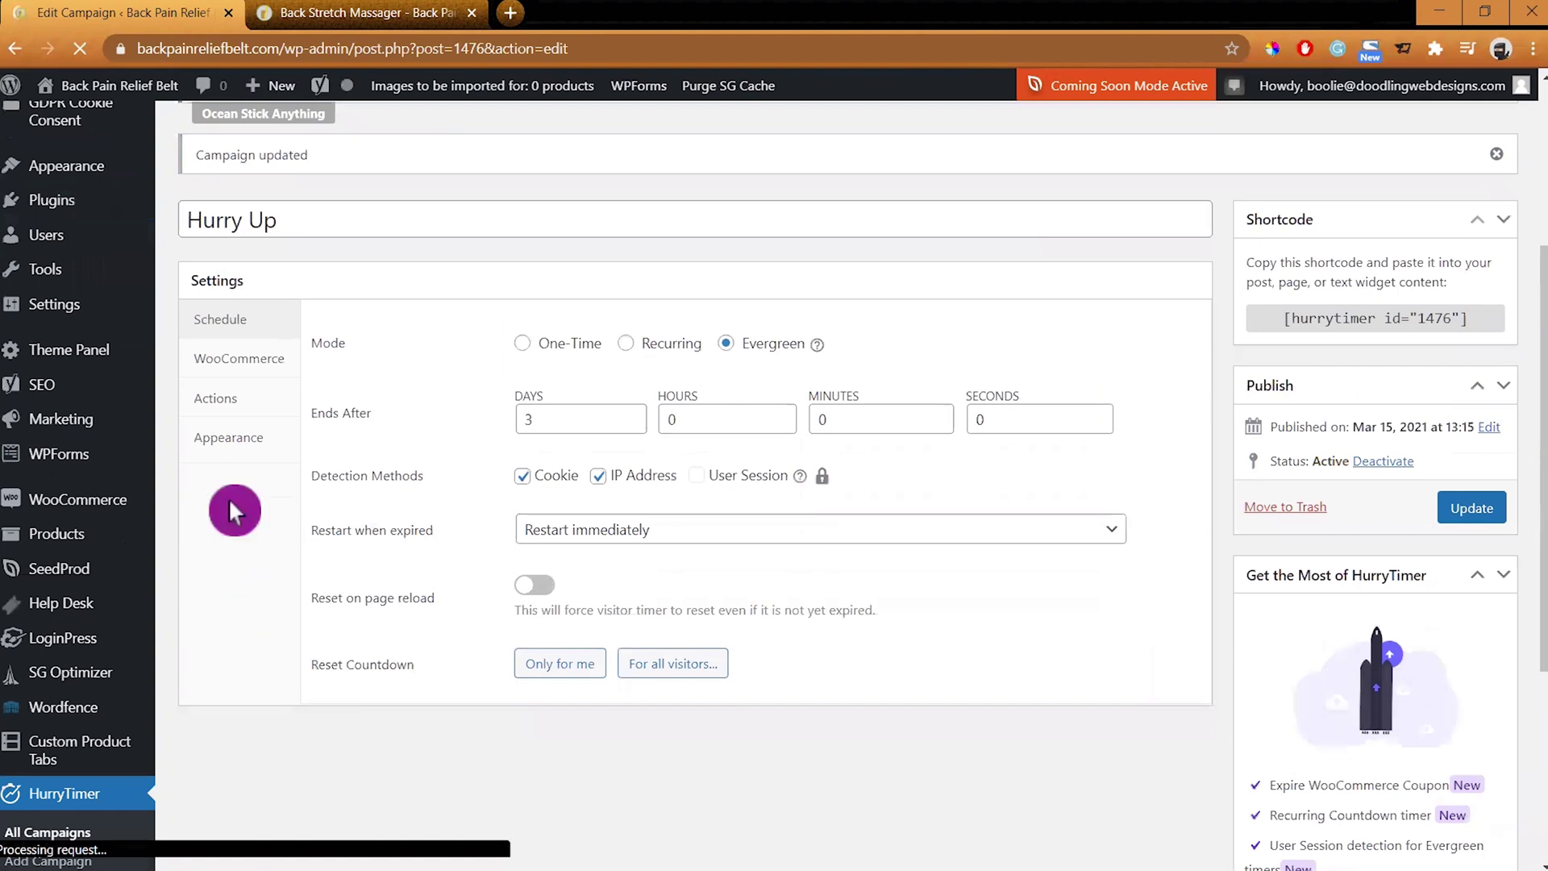
pyautogui.scroll(-1, 234, 509)
# - Review the Appearance Call to Action and Pro-only Custom CSS panels, then return to Elements
pyautogui.click(243, 343)
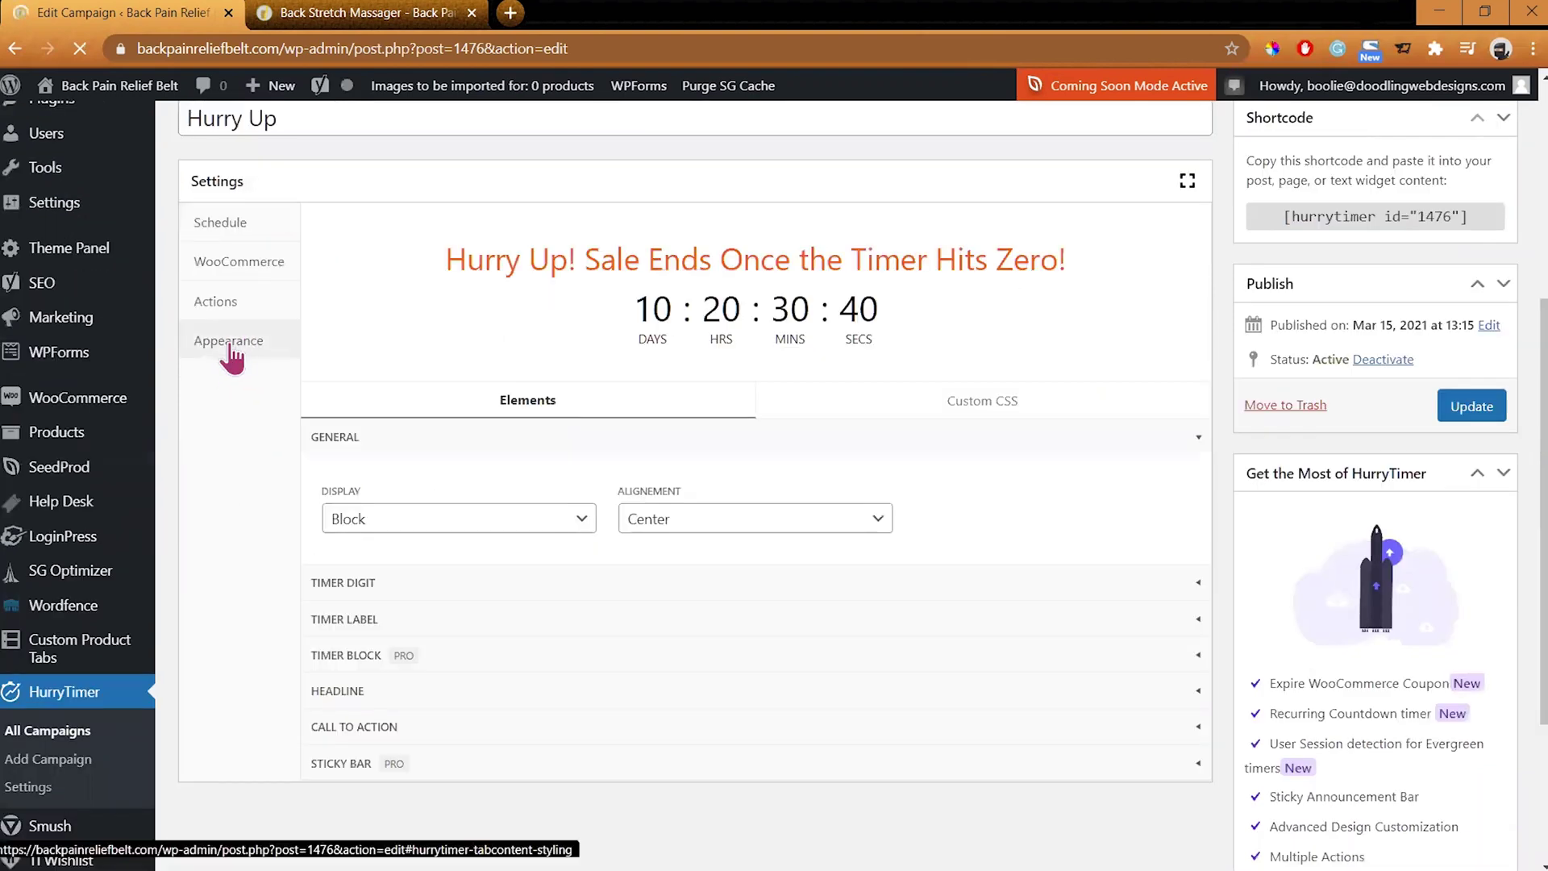
pyautogui.click(544, 760)
pyautogui.scroll(-2, 522, 688)
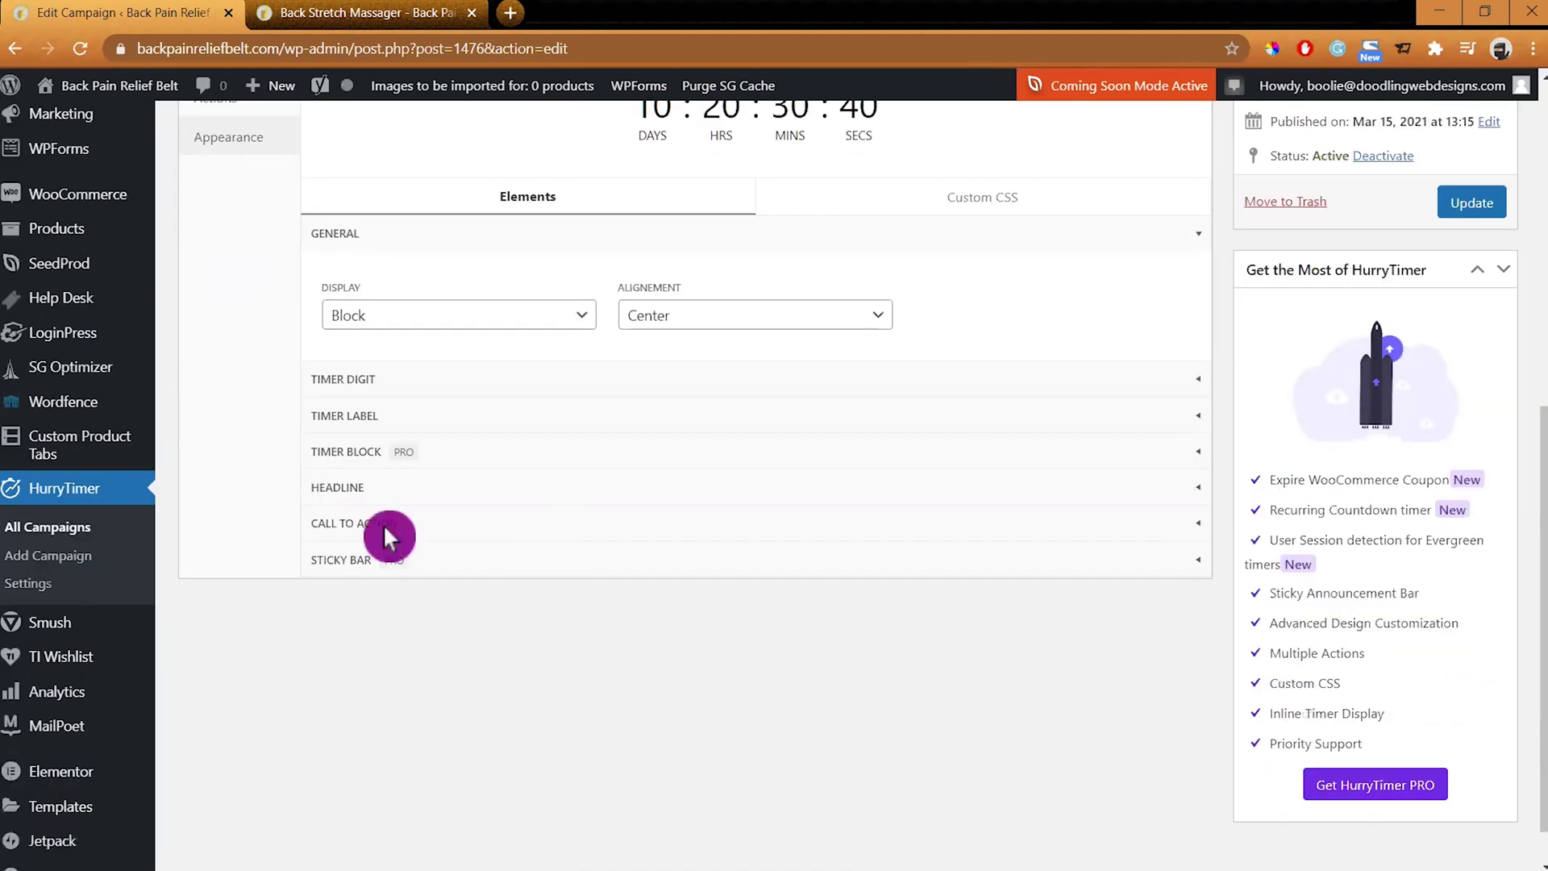
pyautogui.click(436, 525)
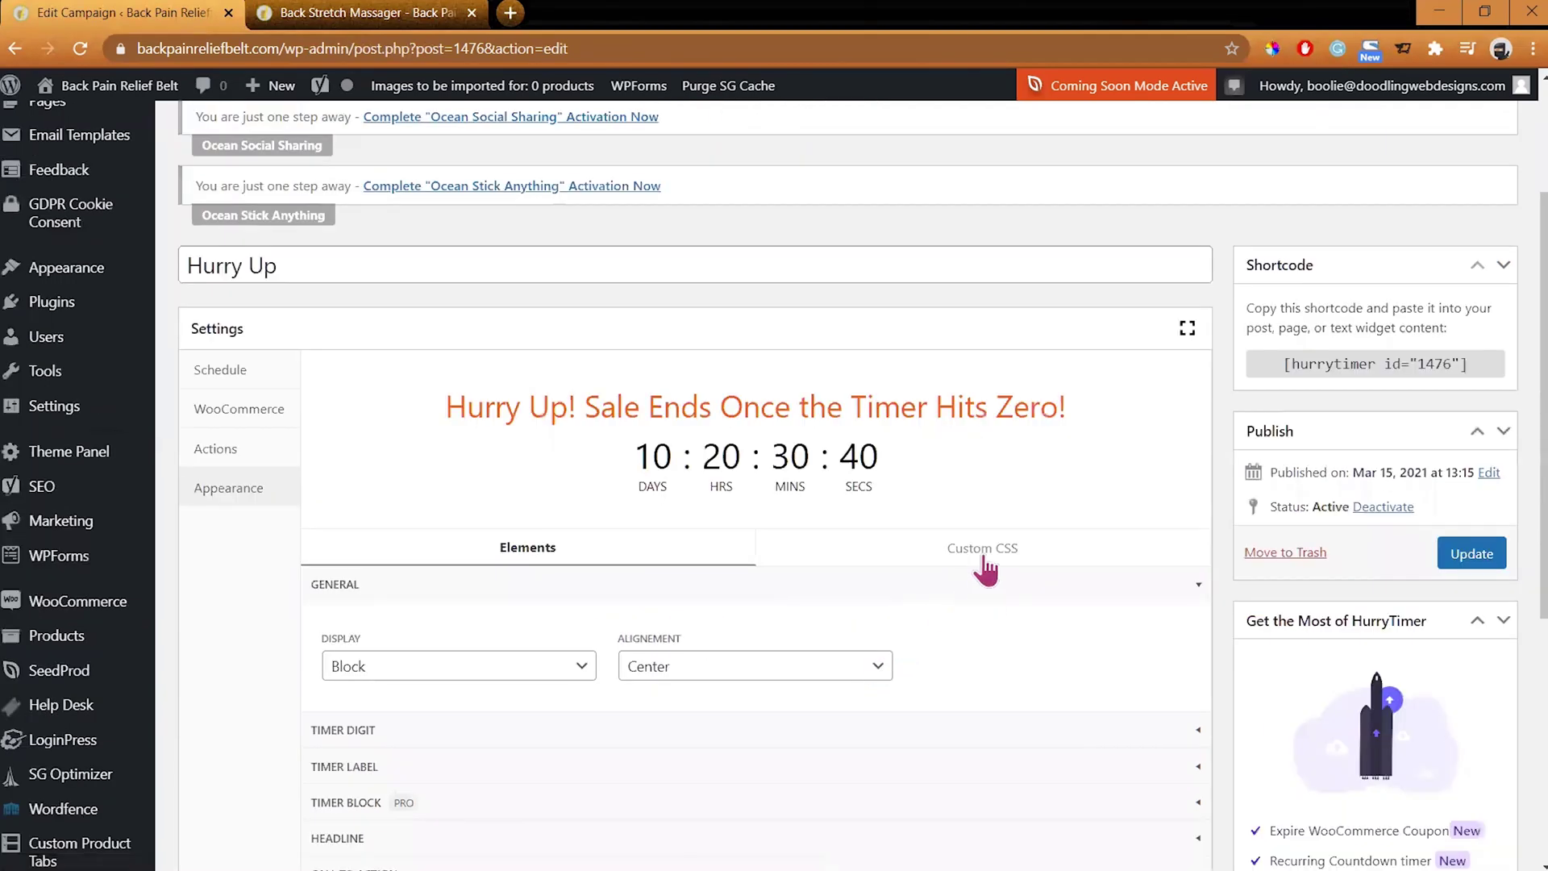
pyautogui.click(982, 552)
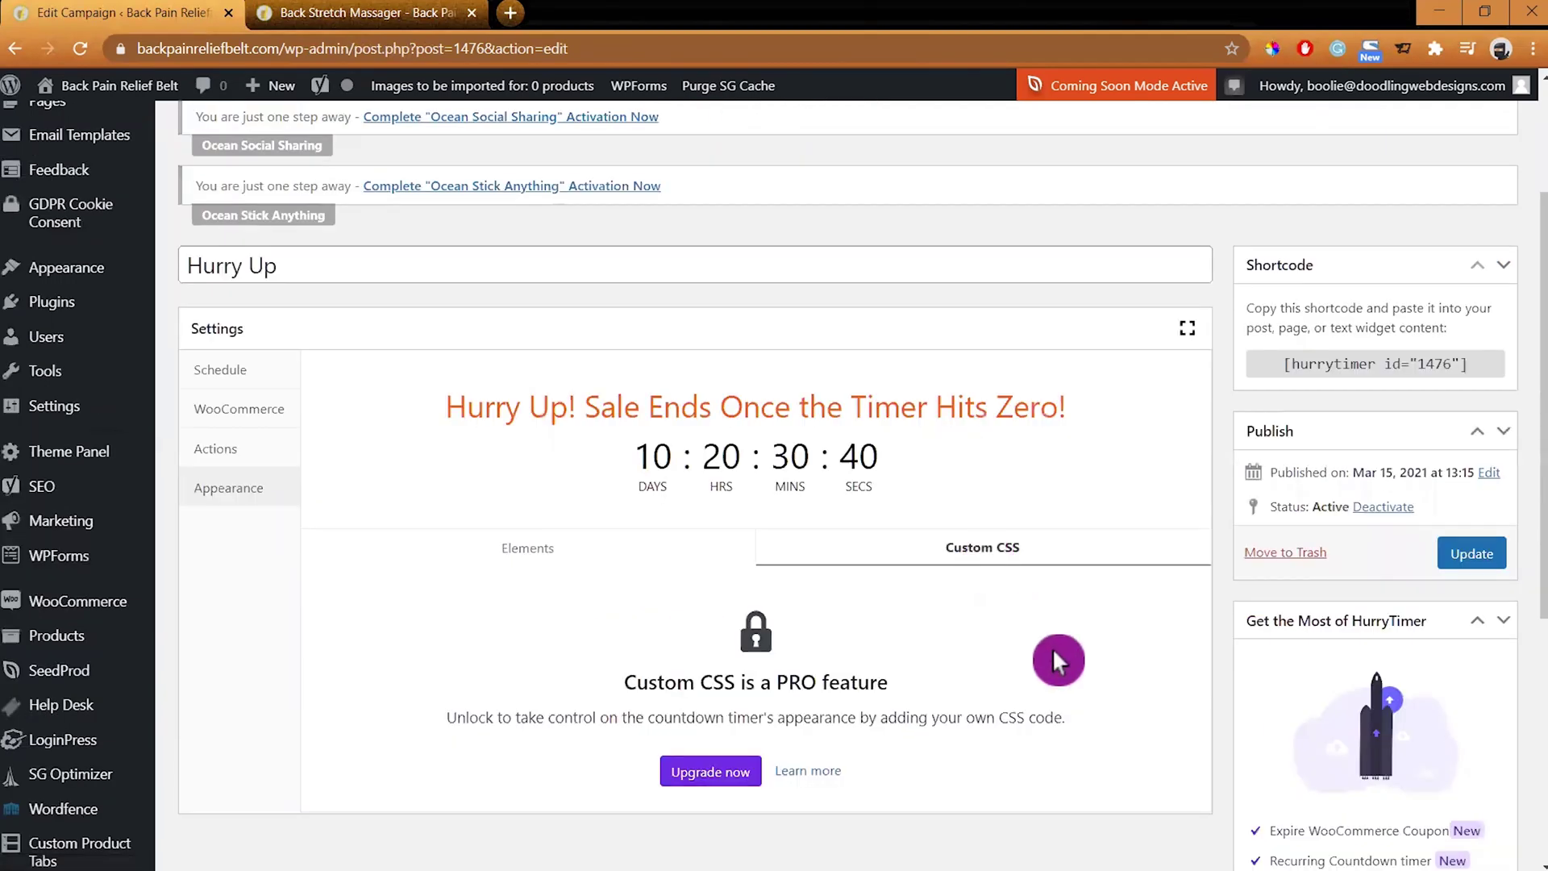
pyautogui.scroll(-1, 1052, 647)
pyautogui.scroll(-1, 1052, 651)
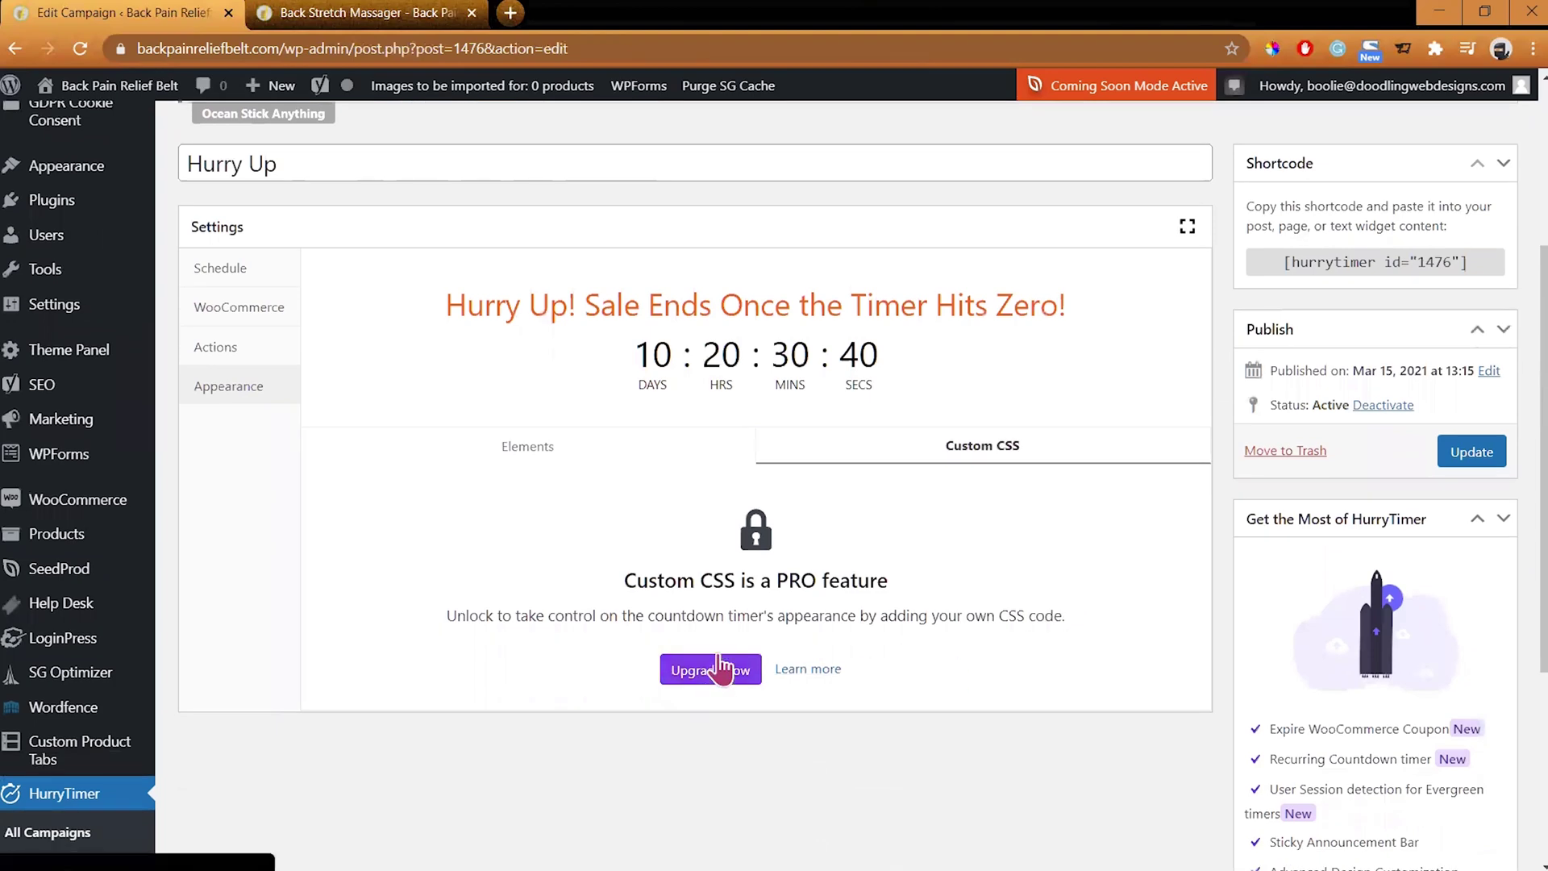
pyautogui.click(532, 448)
pyautogui.scroll(-1, 665, 708)
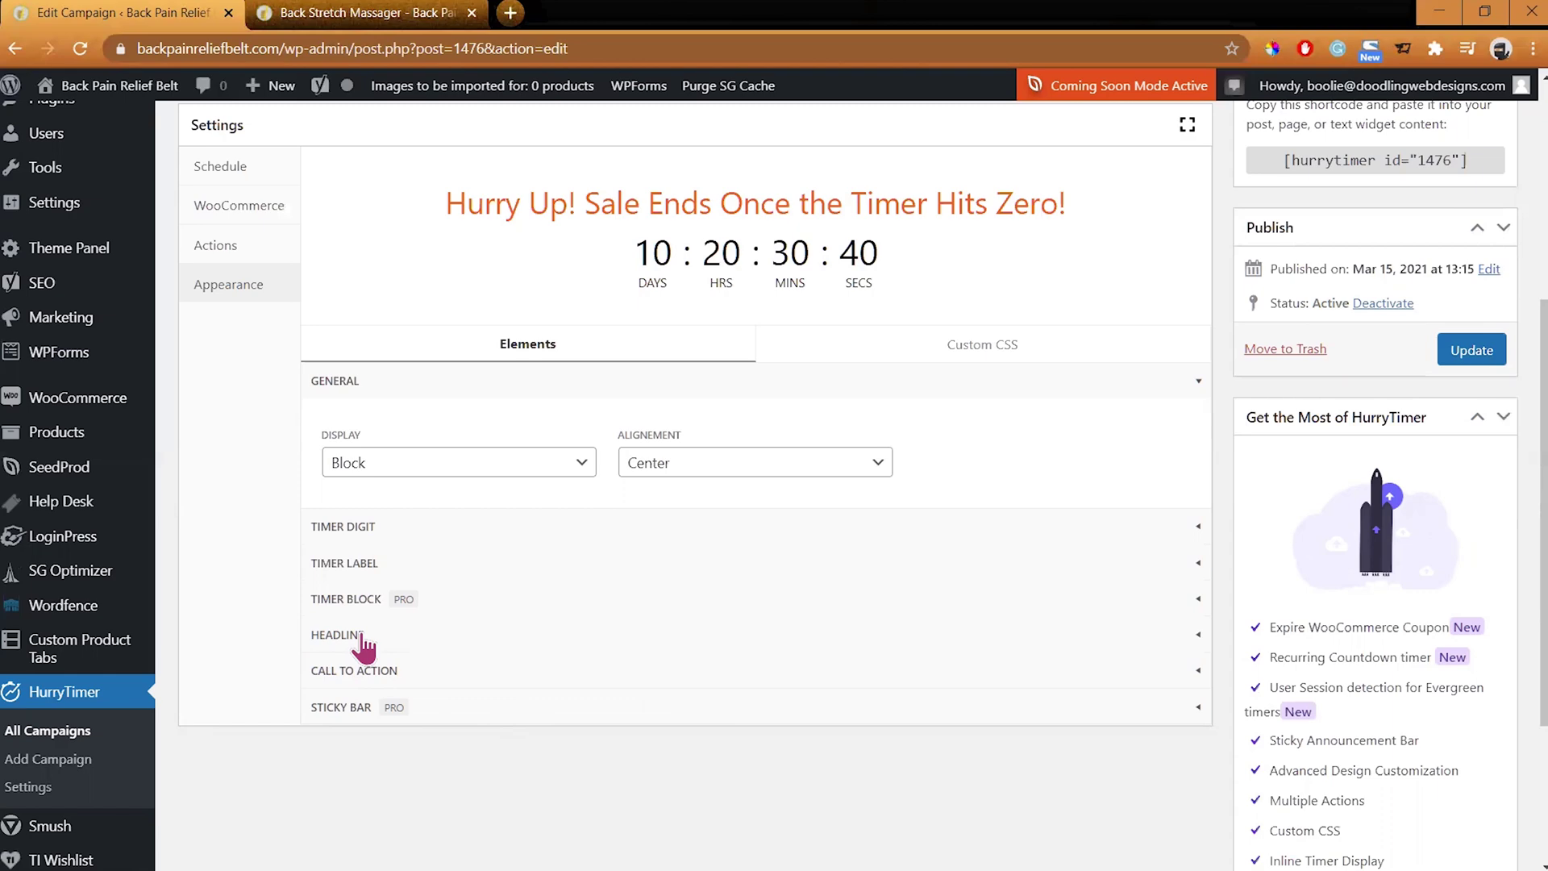
# - Set headline size to 20, break the text after 'Hurry Up!' before 'Sale', and update
pyautogui.click(351, 634)
pyautogui.scroll(-2, 407, 693)
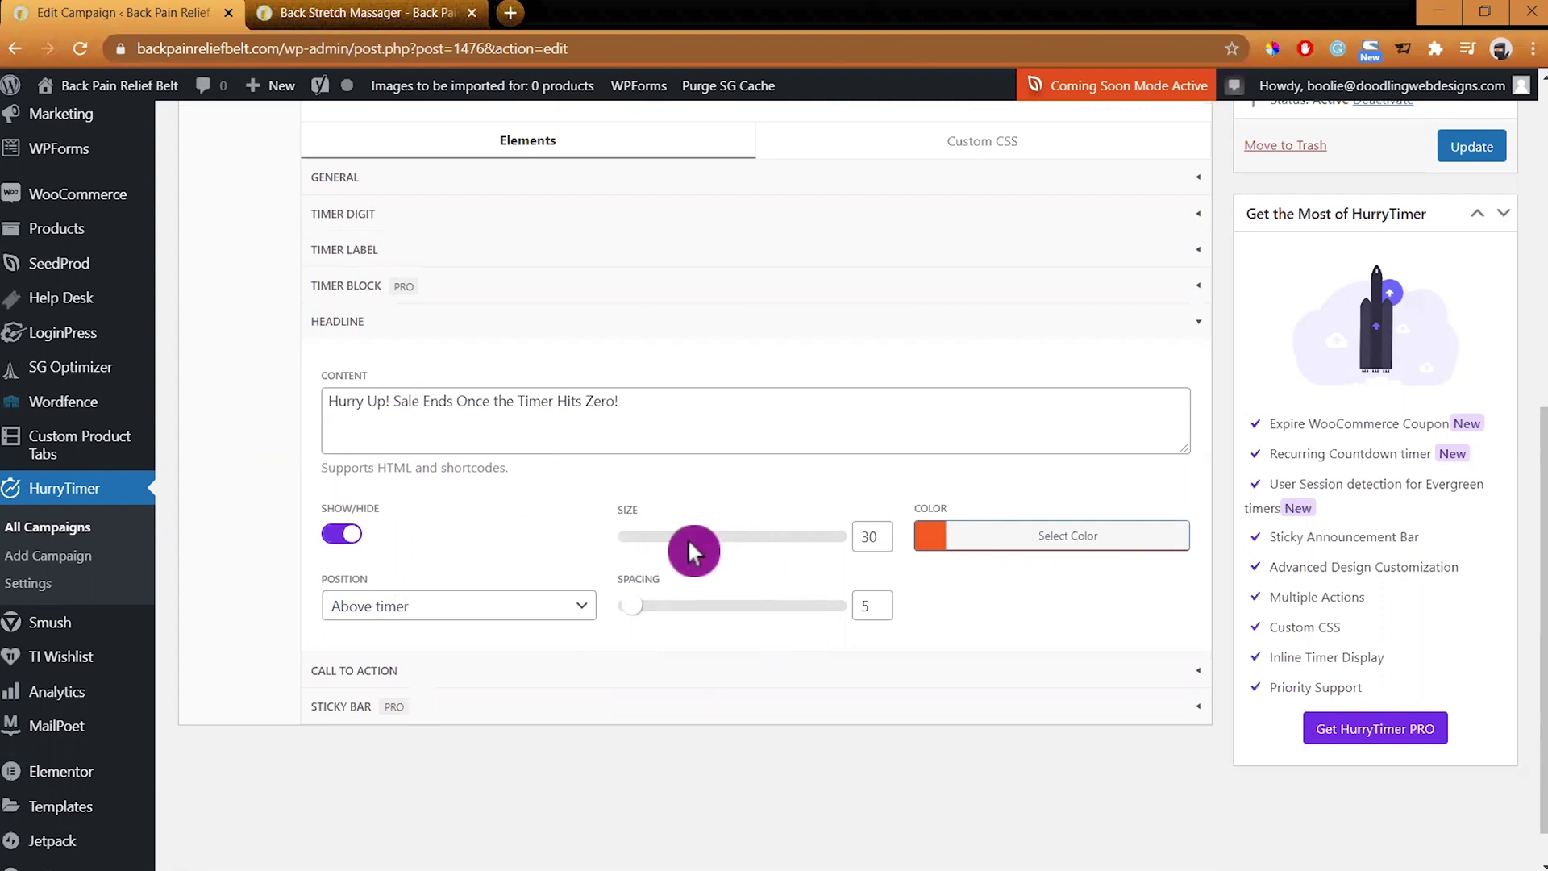
pyautogui.moveTo(688, 543); pyautogui.dragTo(664, 537)
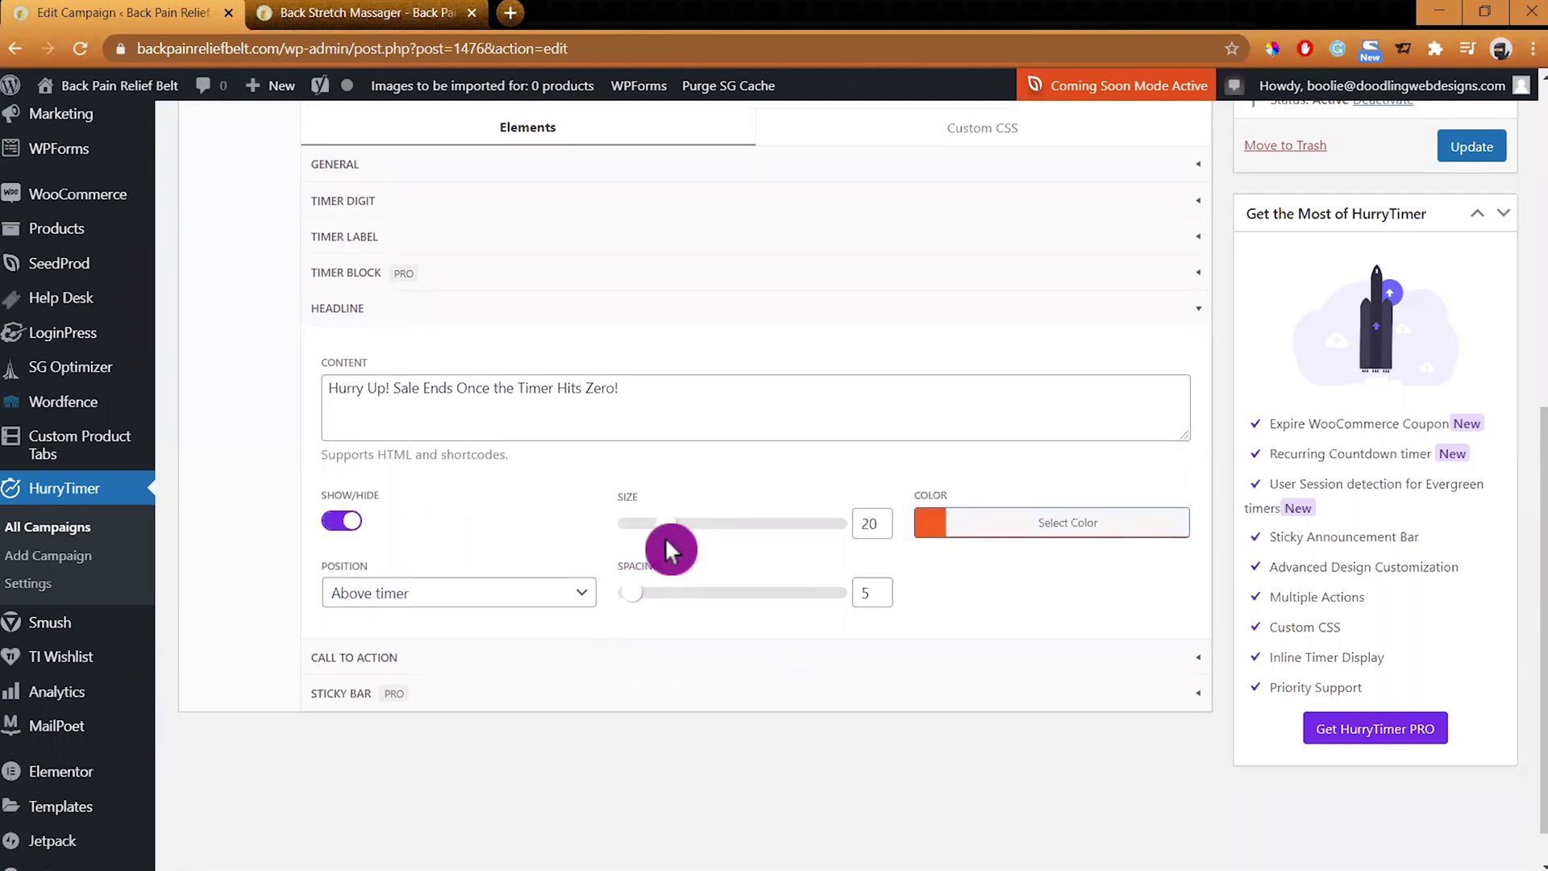
pyautogui.click(395, 391)
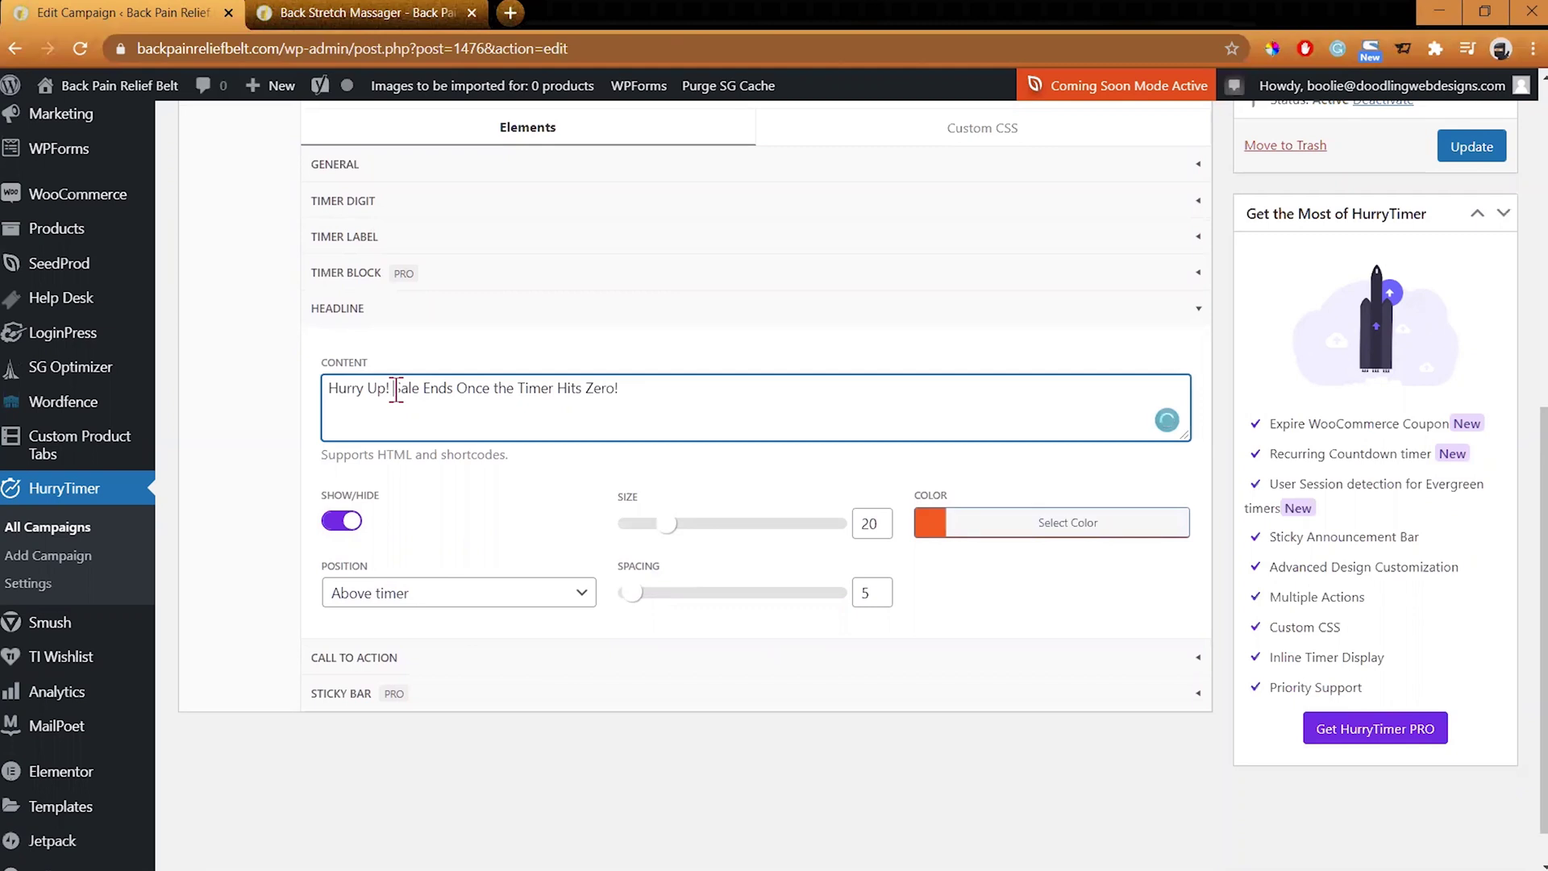
pyautogui.write('<')
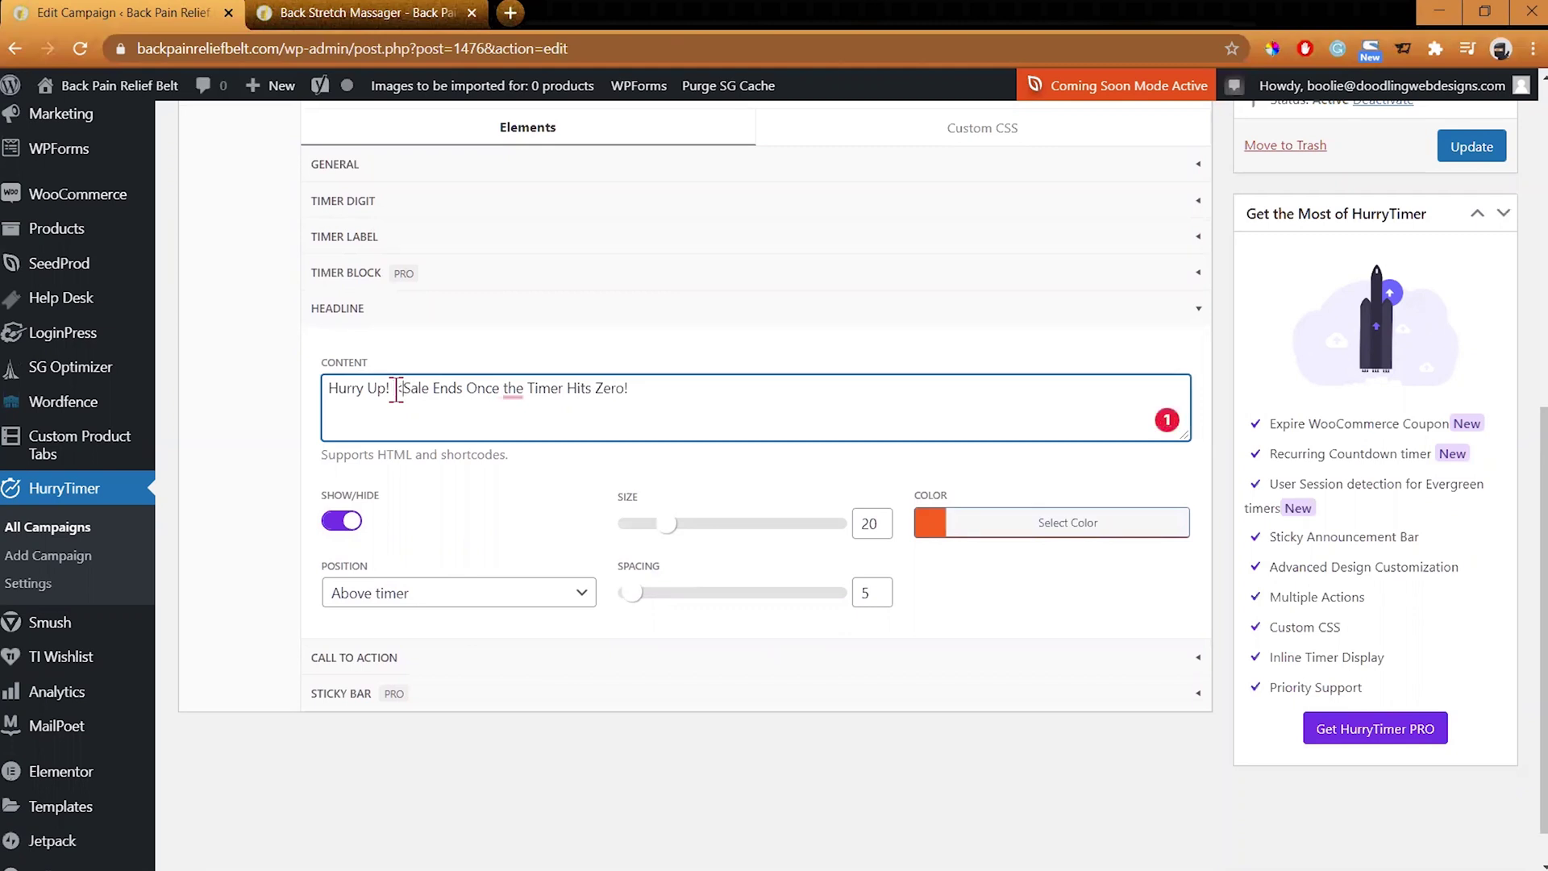
pyautogui.press('BackSpace')
pyautogui.click(401, 400)
pyautogui.write('Hurry Up! <br>')
pyautogui.press('Return')
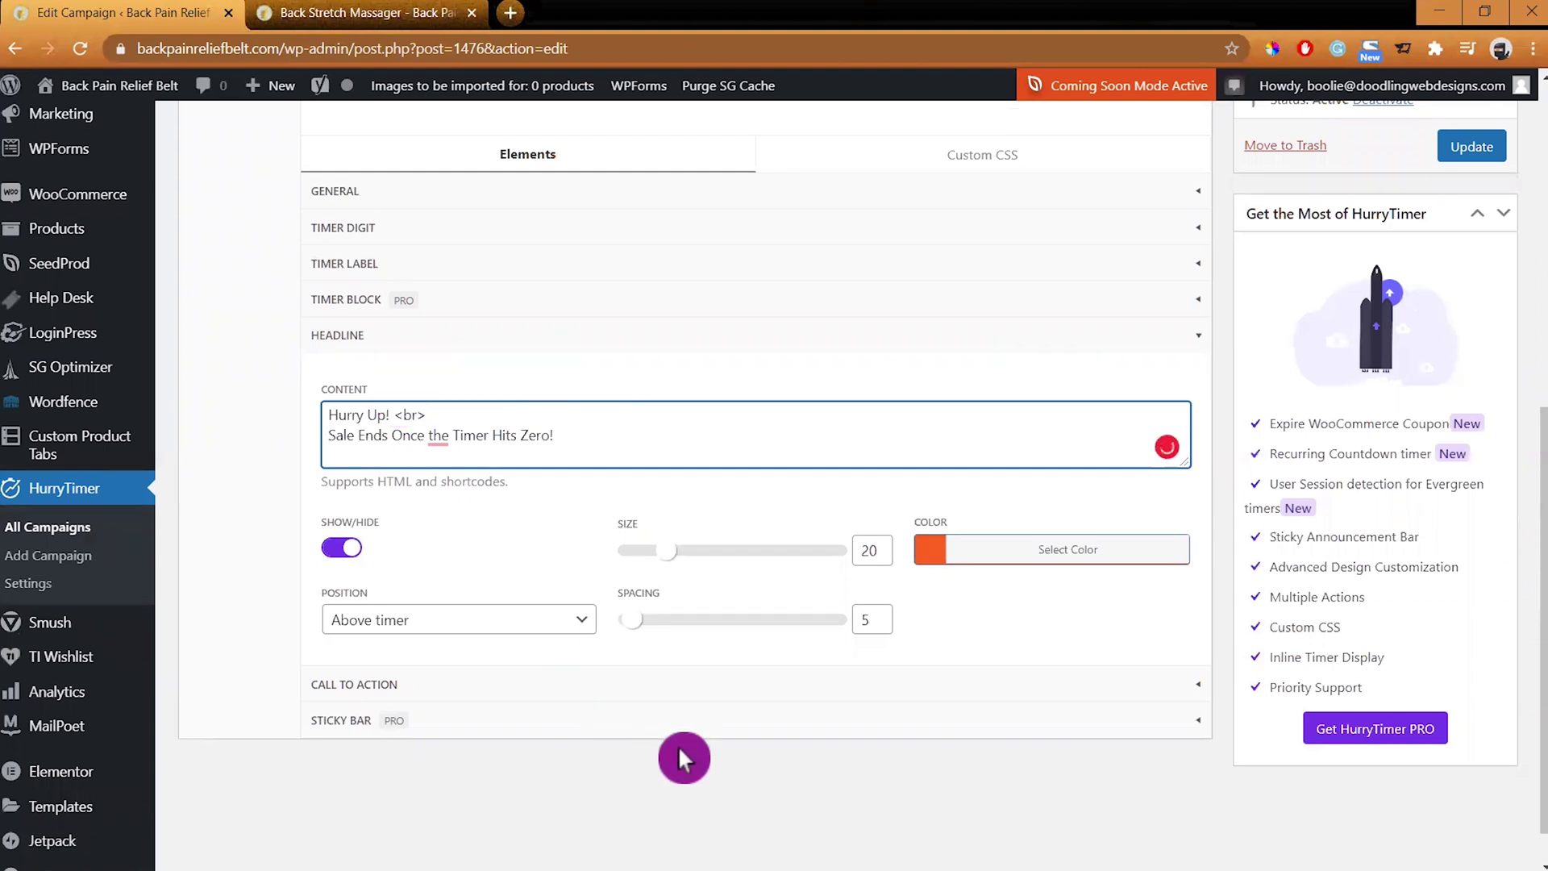
pyautogui.click(1462, 148)
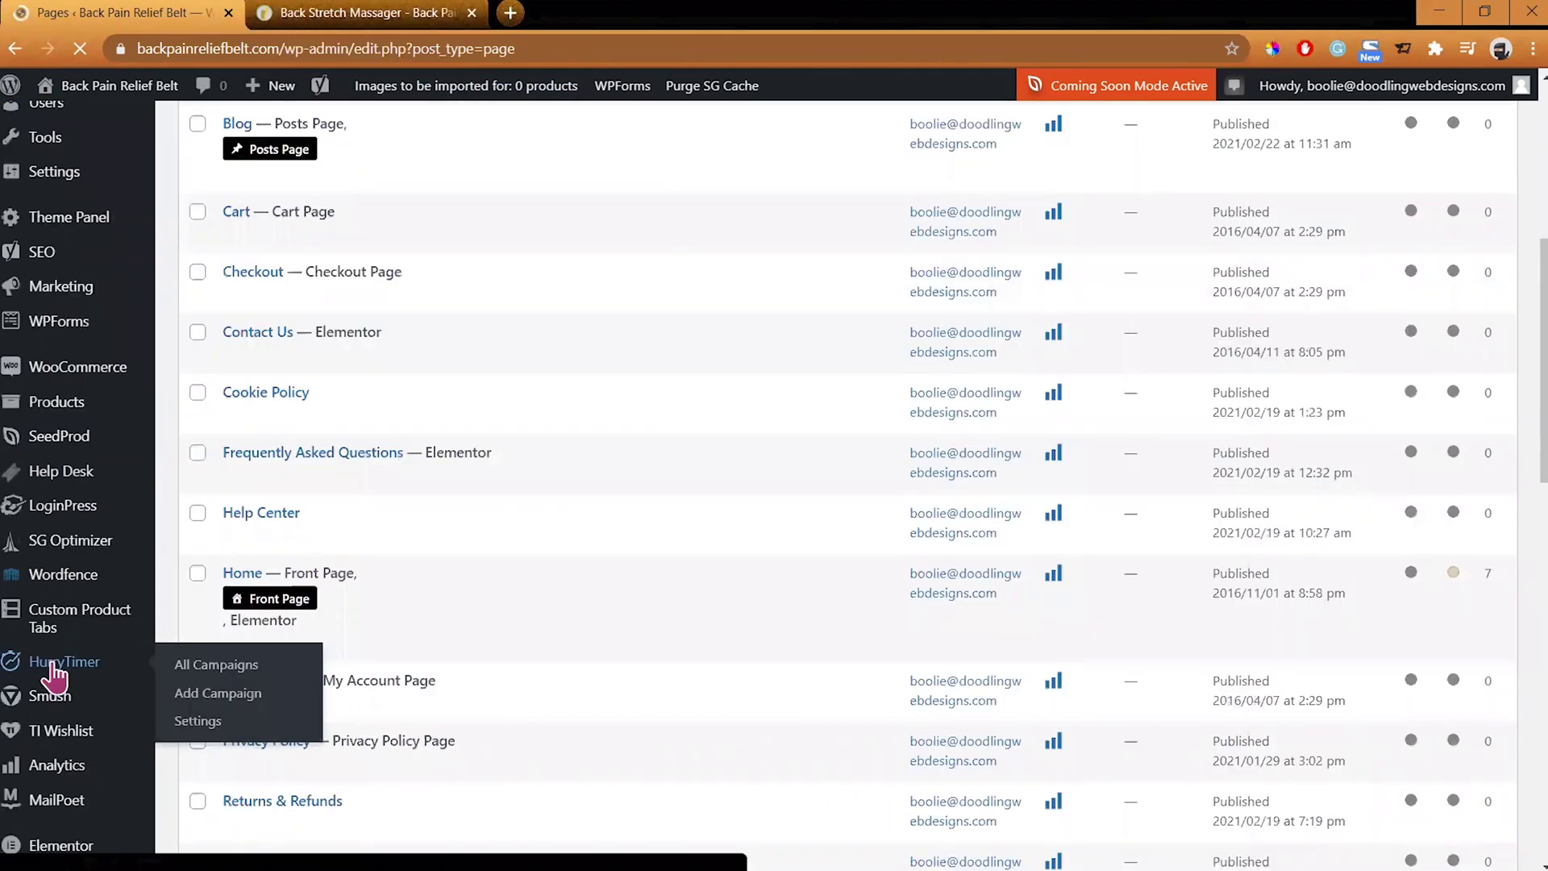
# - Copy the Hurry Up shortcode [hurrytimer id="1476"] from the All Campaigns list
pyautogui.click(55, 674)
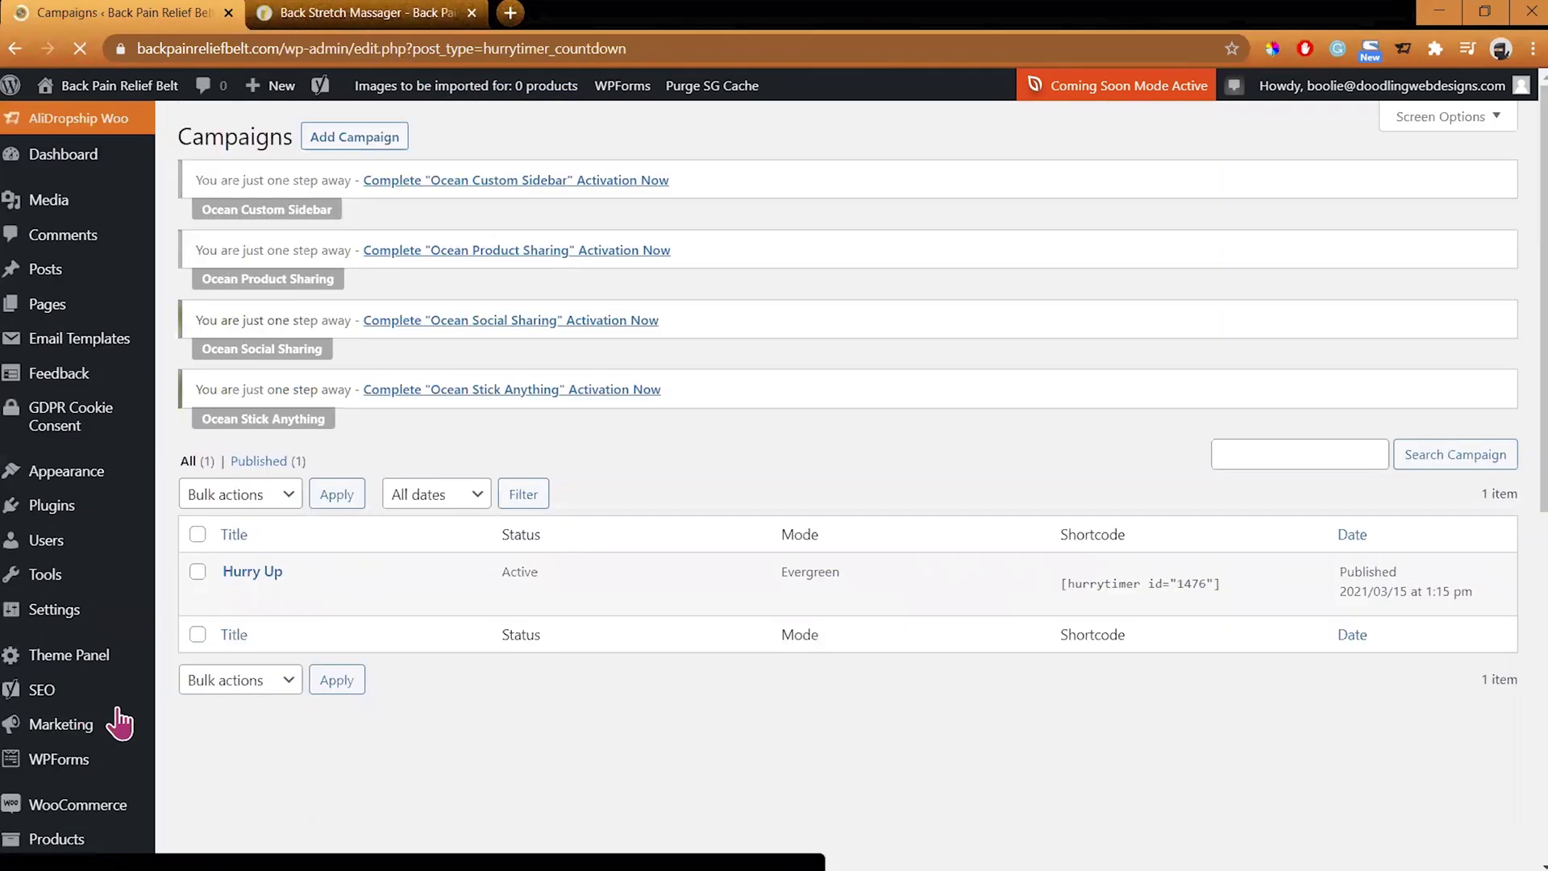
pyautogui.scroll(-2, 108, 653)
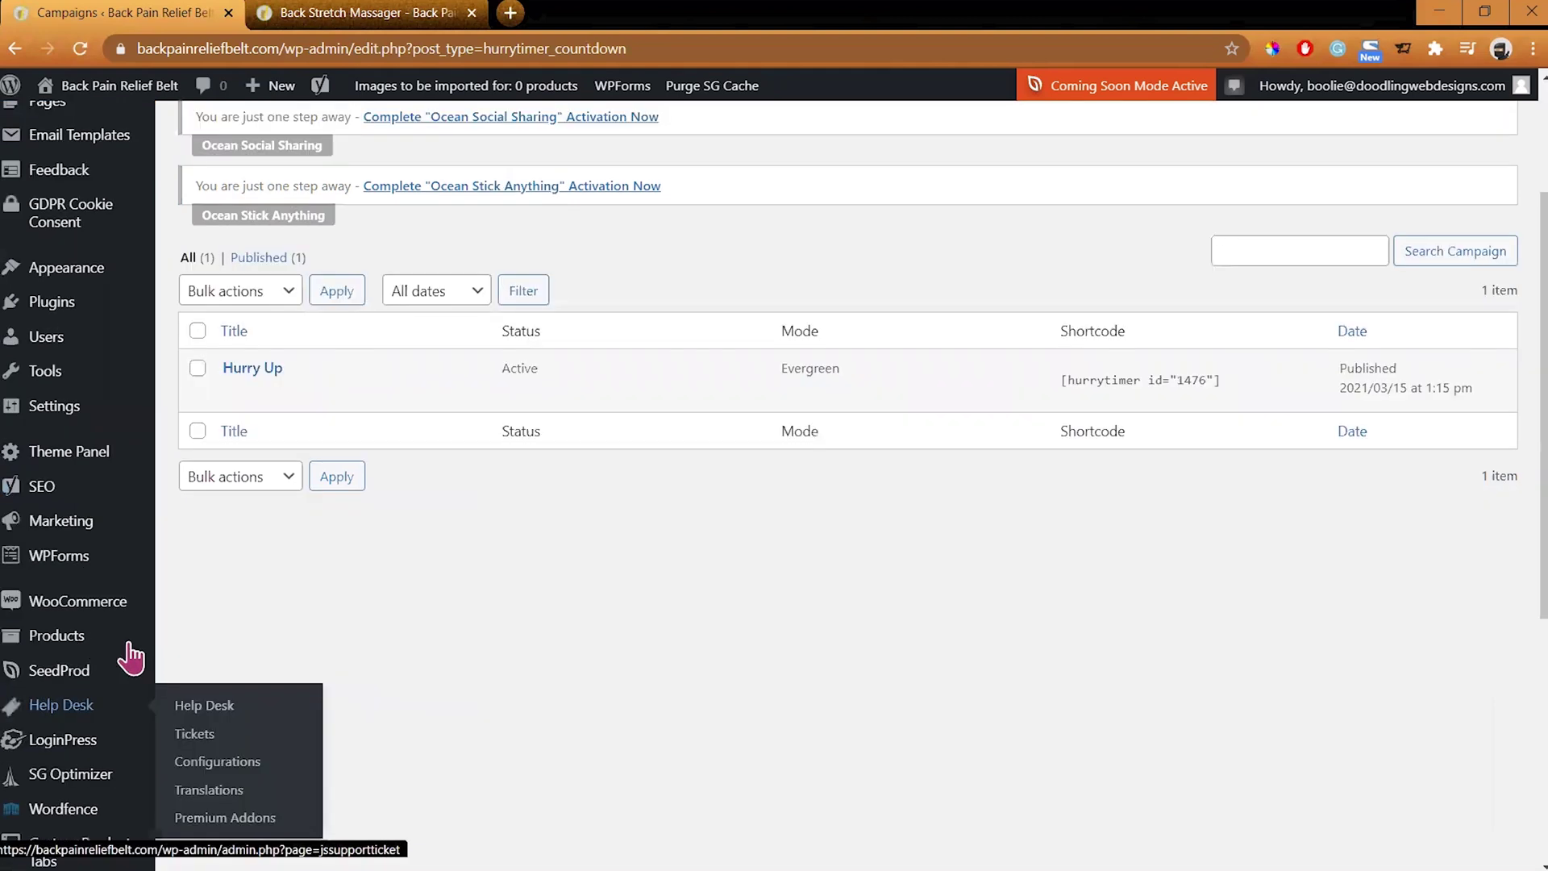
pyautogui.scroll(-2, 129, 657)
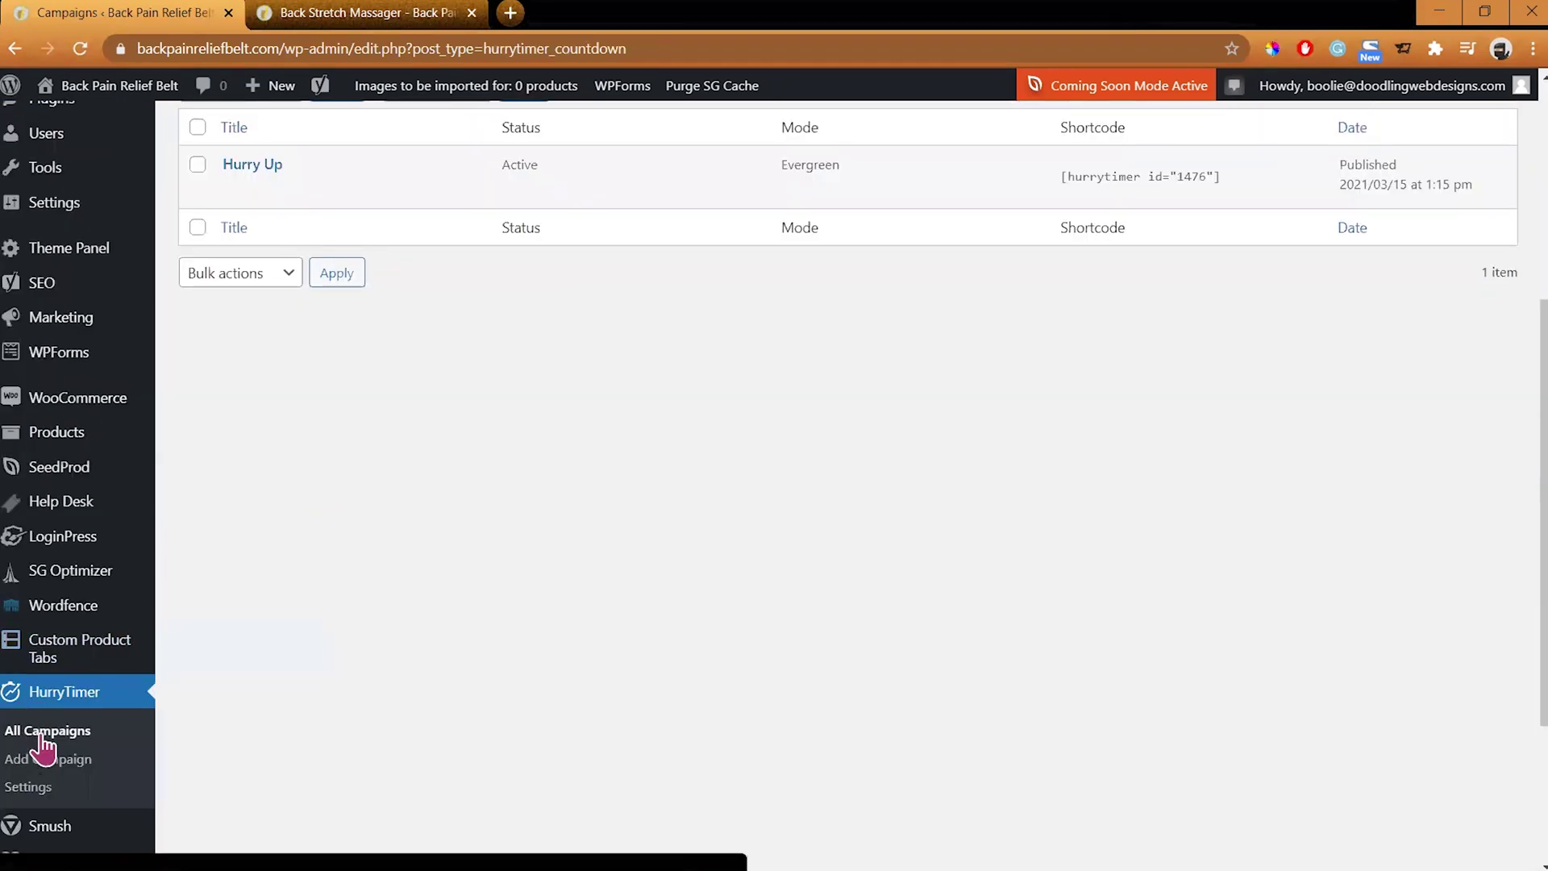
pyautogui.click(44, 746)
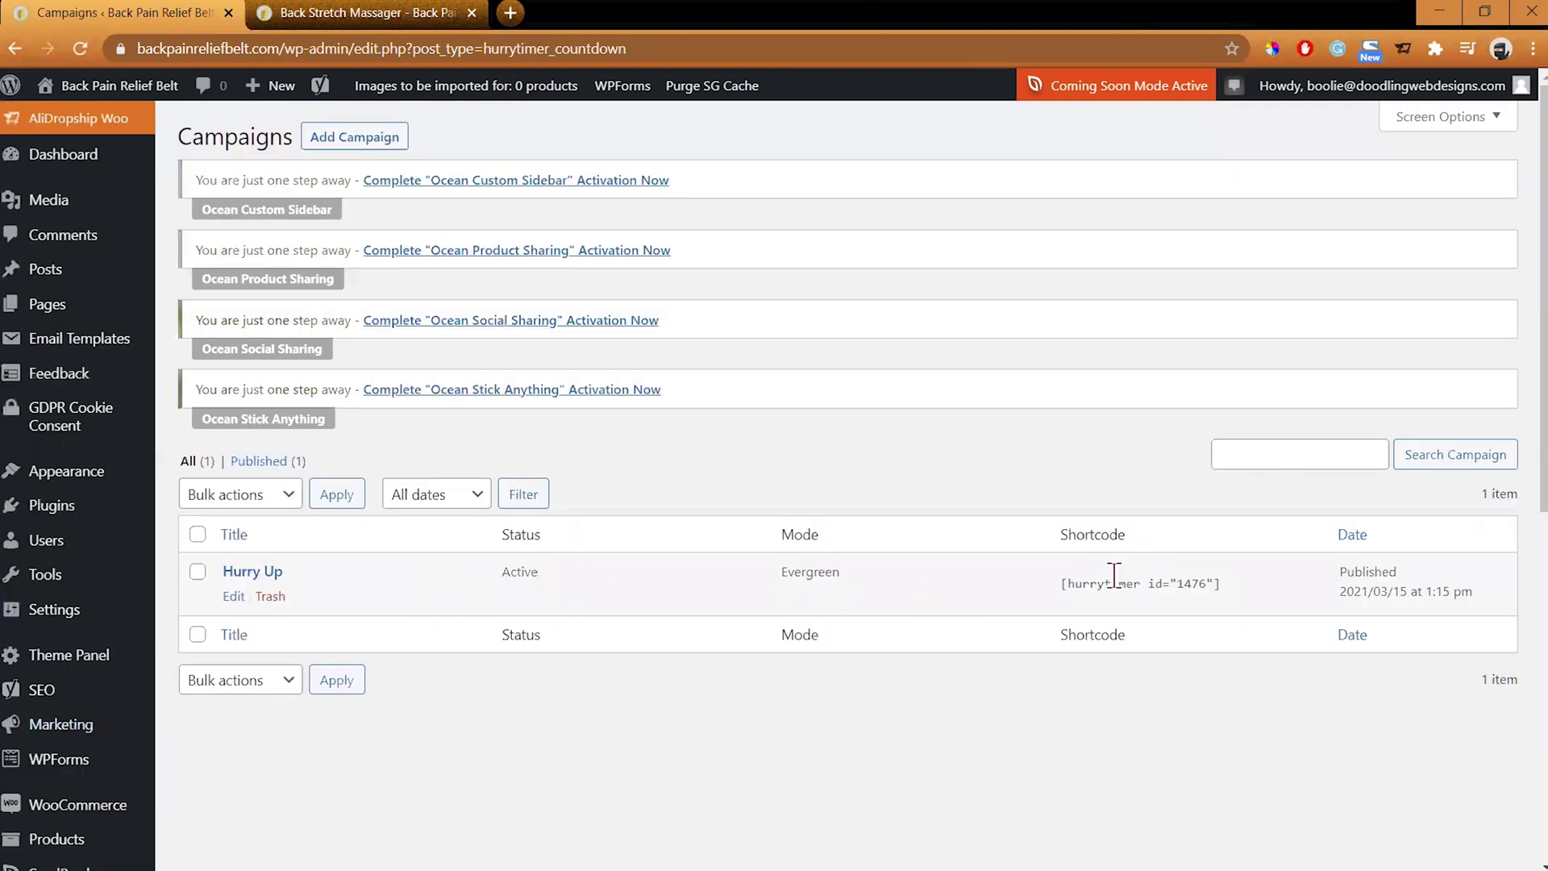
pyautogui.moveTo(1062, 586); pyautogui.dragTo(1224, 589)
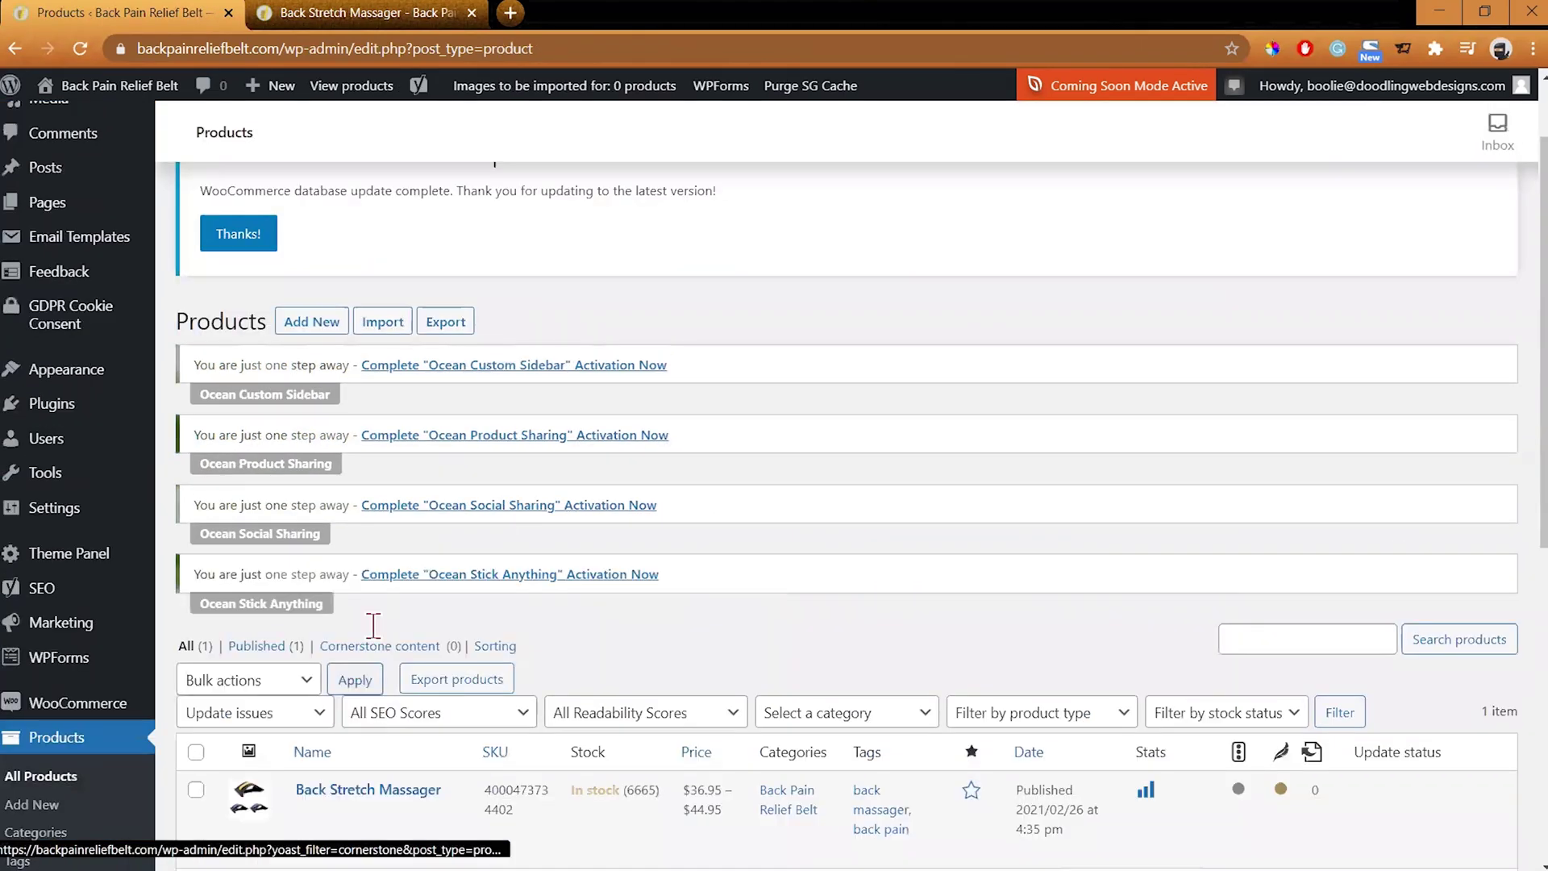
pyautogui.scroll(-2, 403, 601)
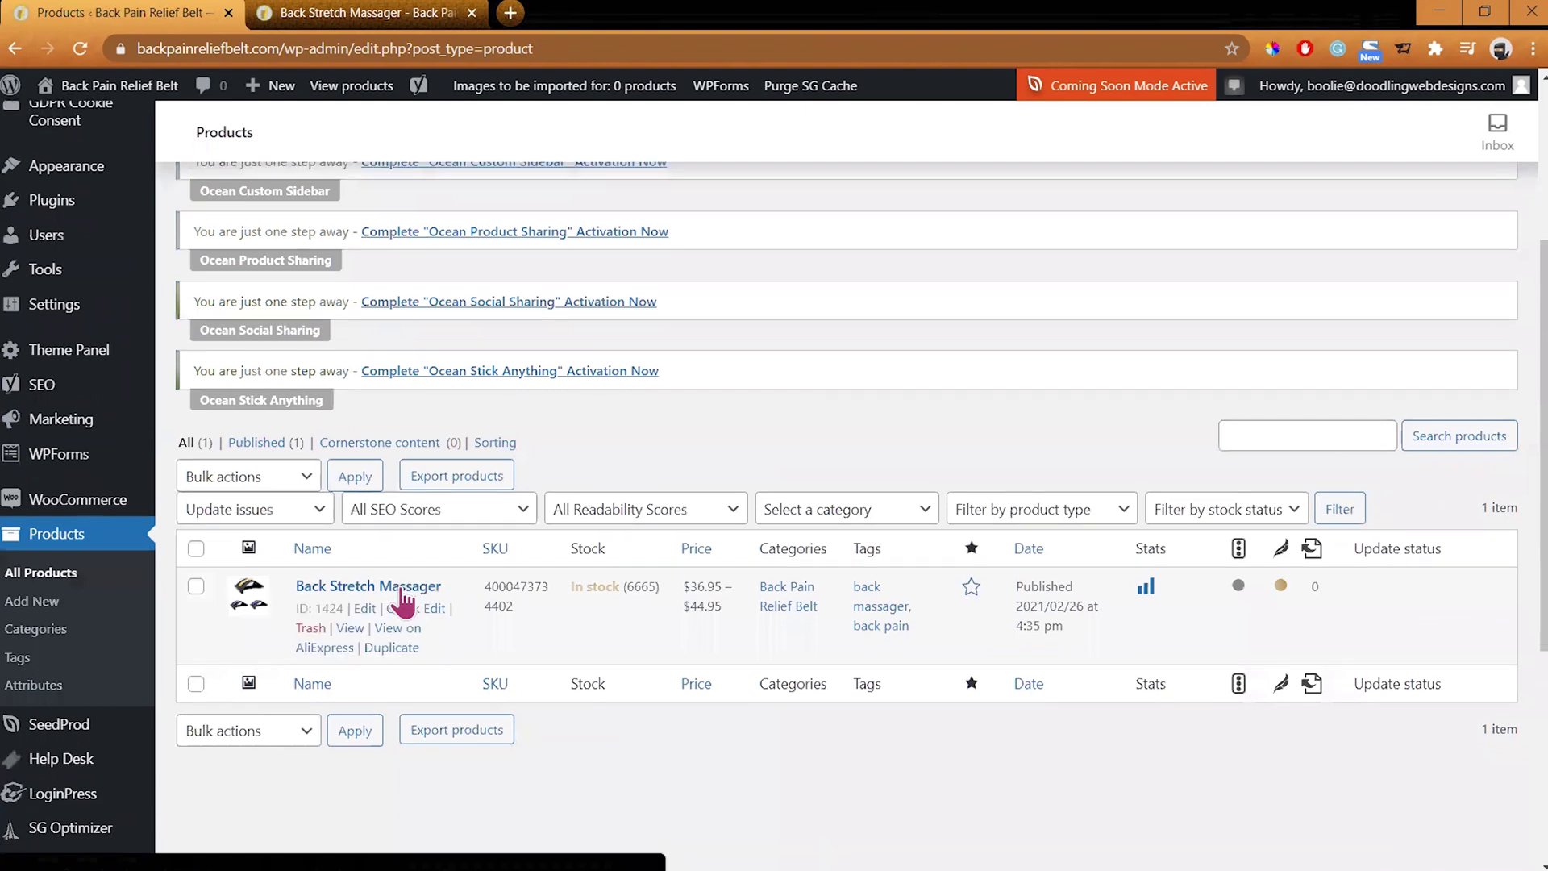
# - Open the Back Stretch Massager product and its short description editor
pyautogui.click(401, 592)
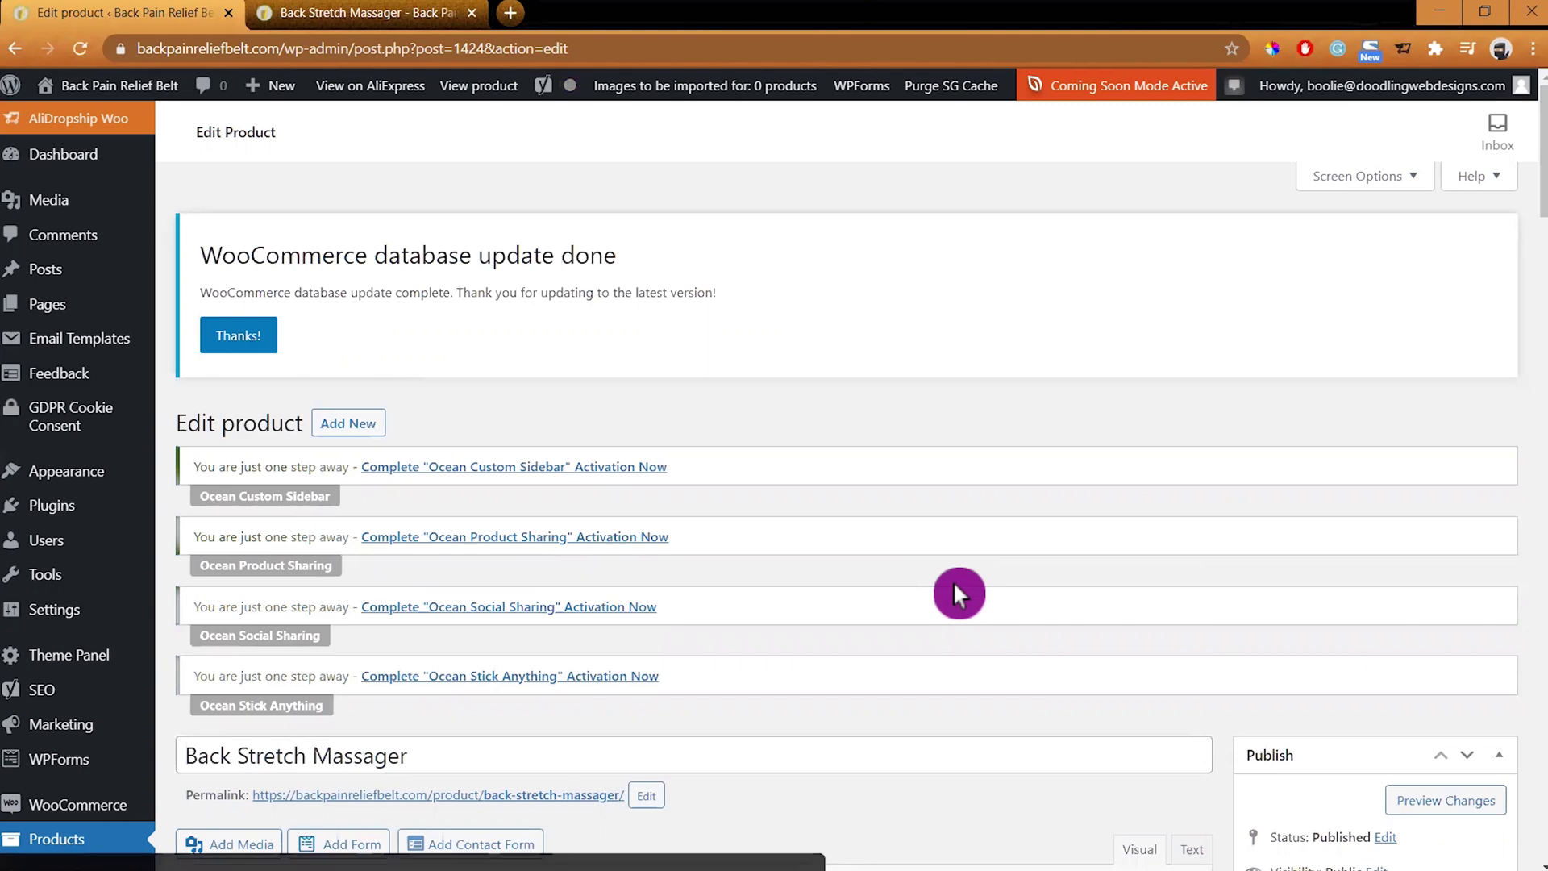
pyautogui.scroll(-3, 953, 581)
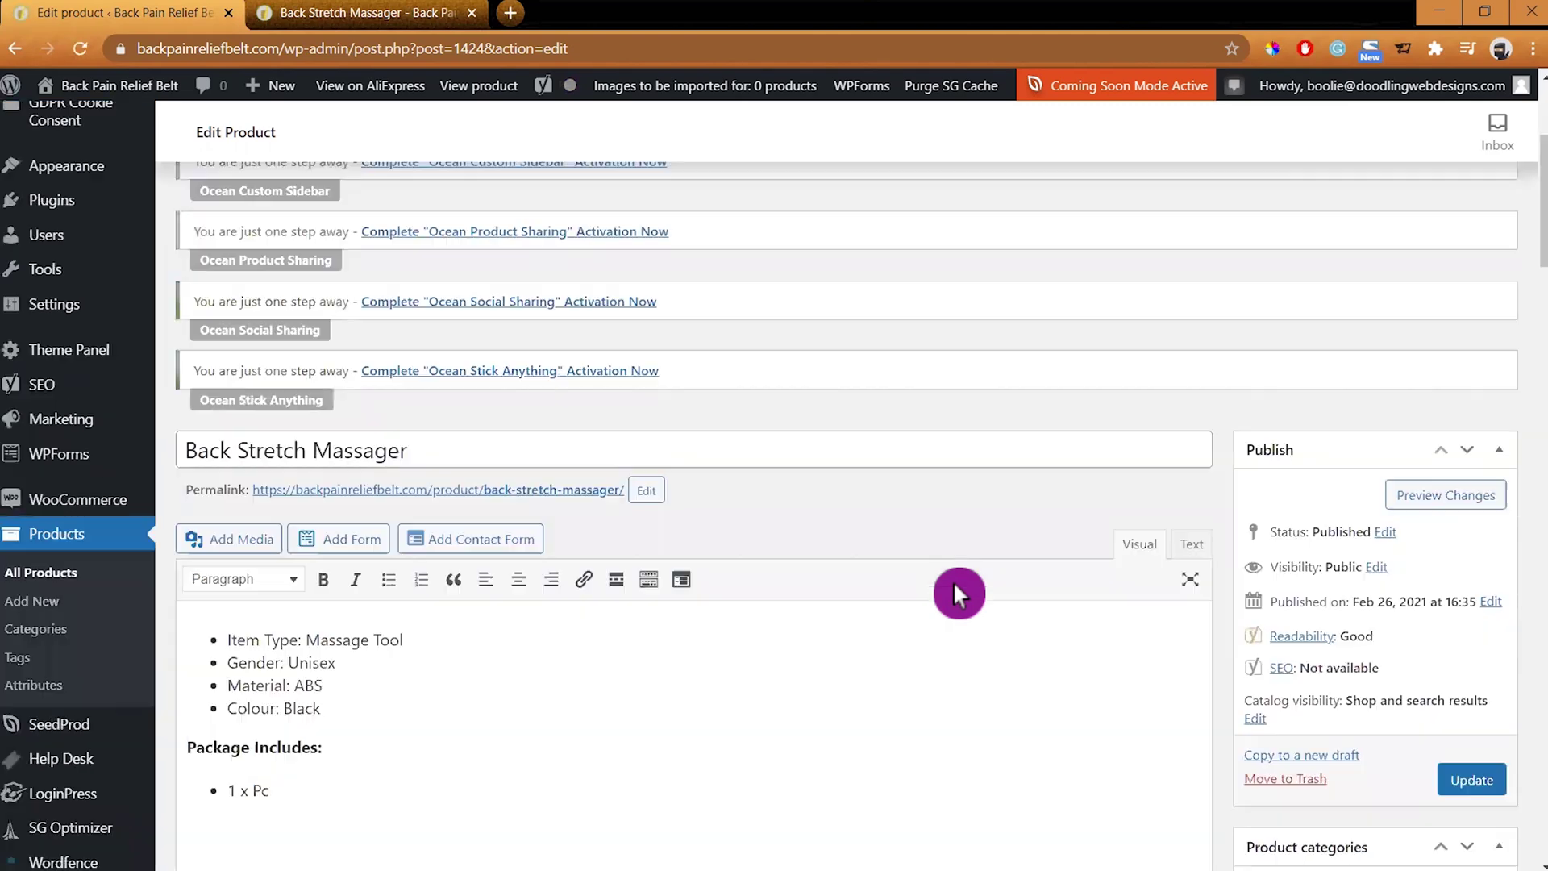
pyautogui.scroll(-1, 953, 581)
pyautogui.scroll(-2, 954, 580)
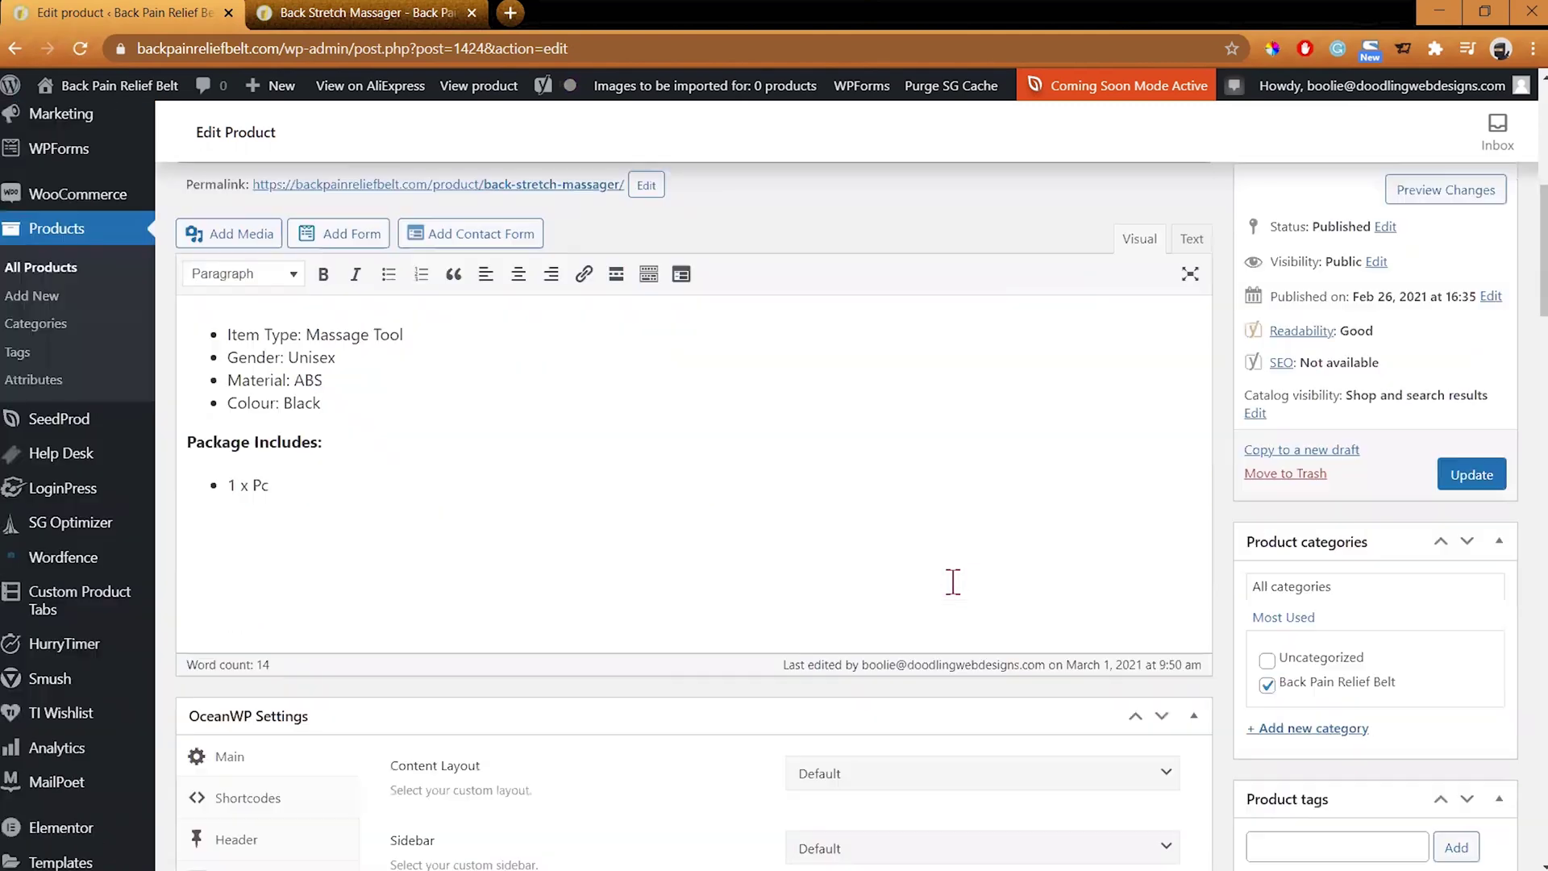
pyautogui.click(813, 568)
pyautogui.scroll(-2, 895, 611)
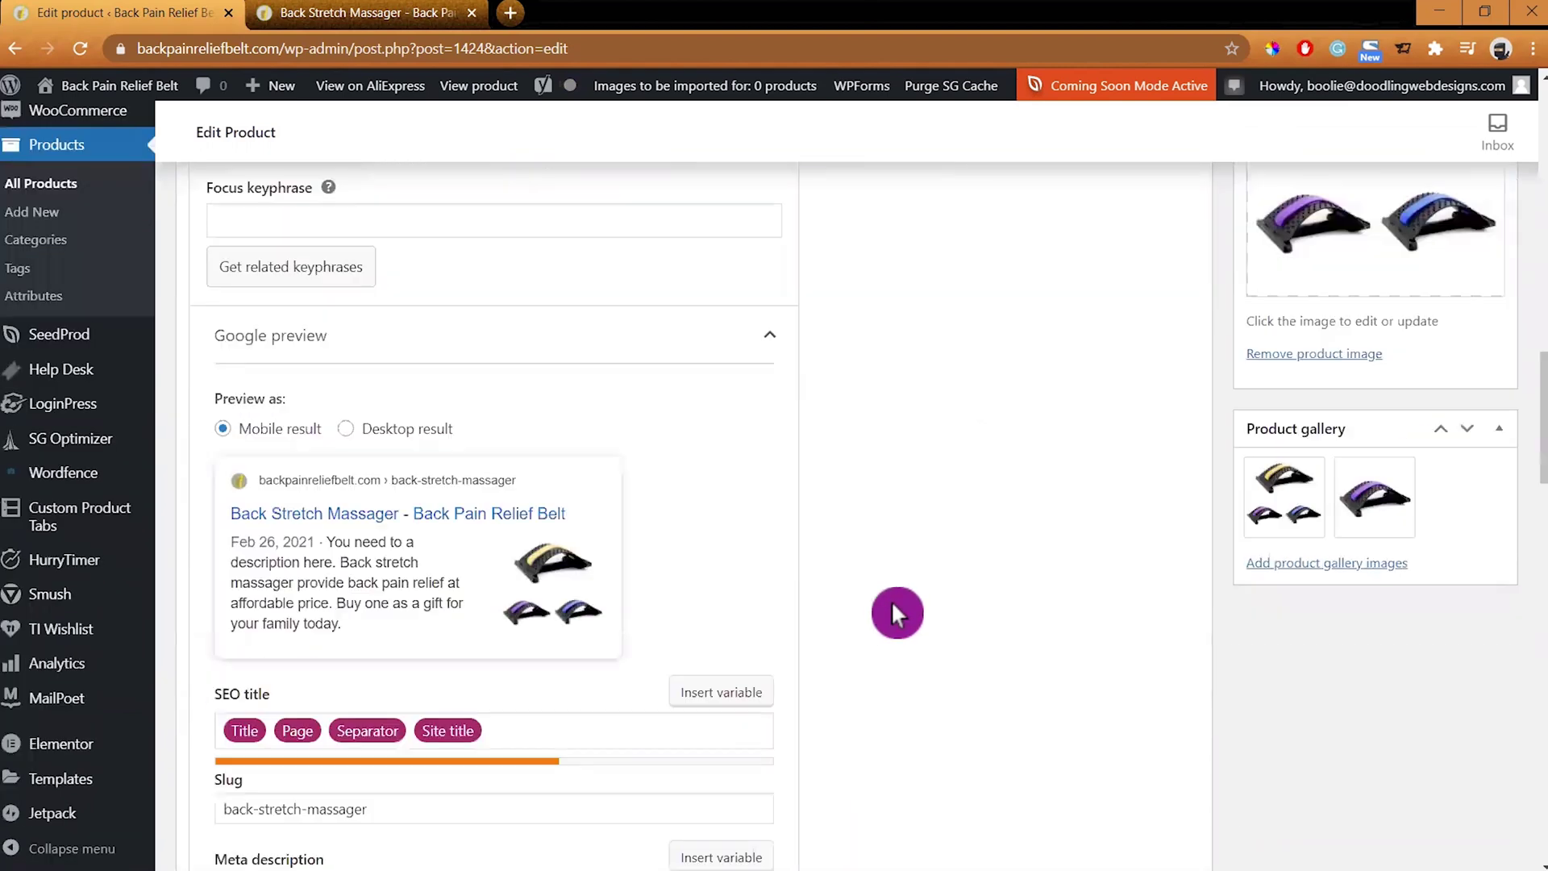
pyautogui.scroll(-3, 895, 618)
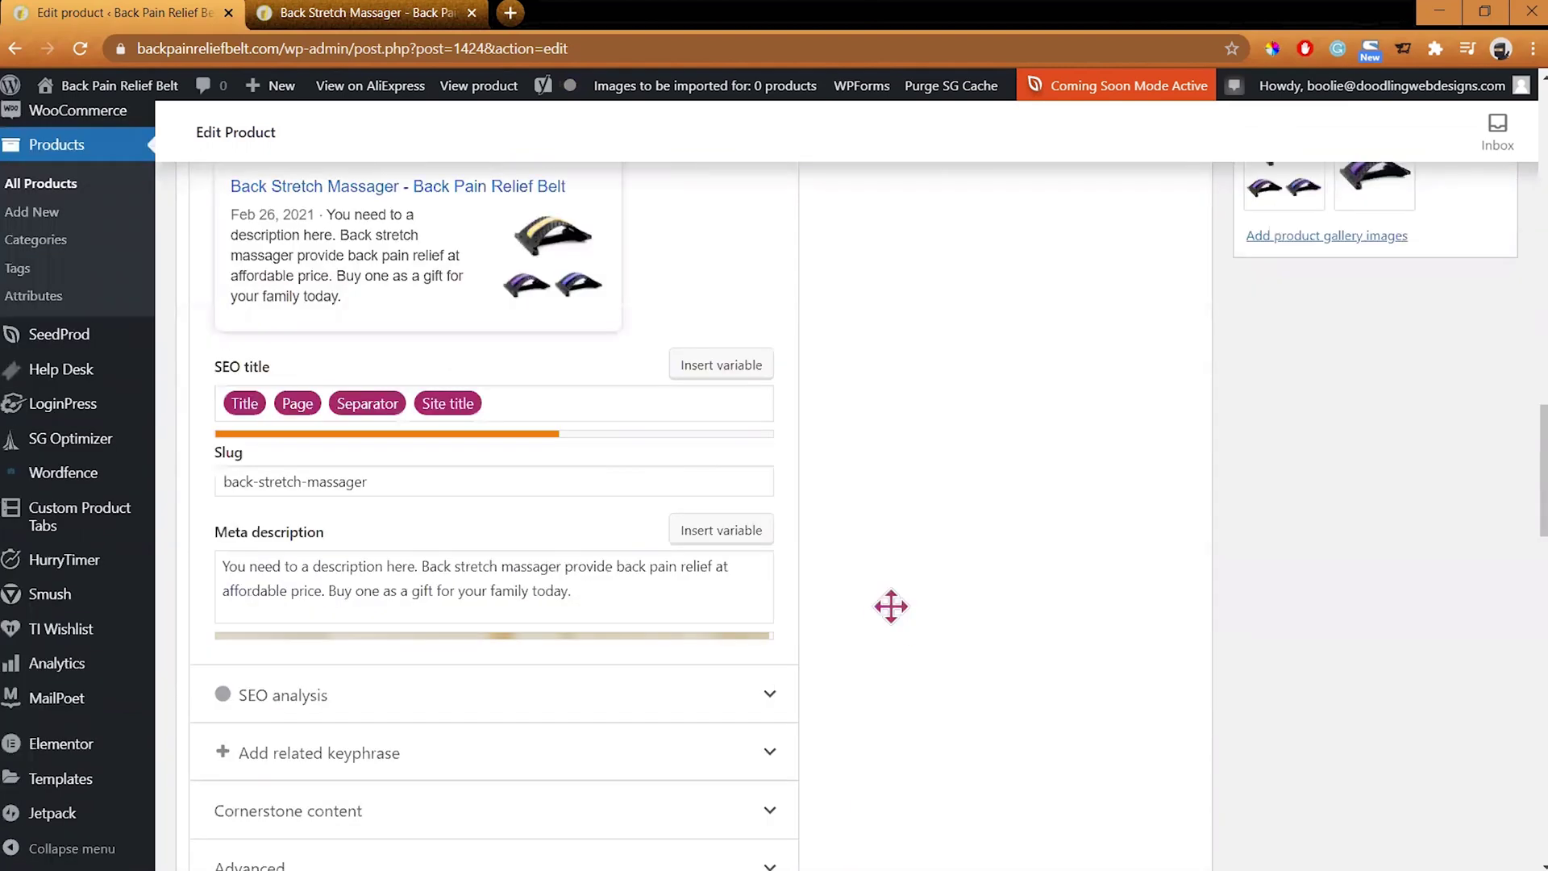
pyautogui.scroll(-8, 896, 618)
pyautogui.scroll(-4, 900, 624)
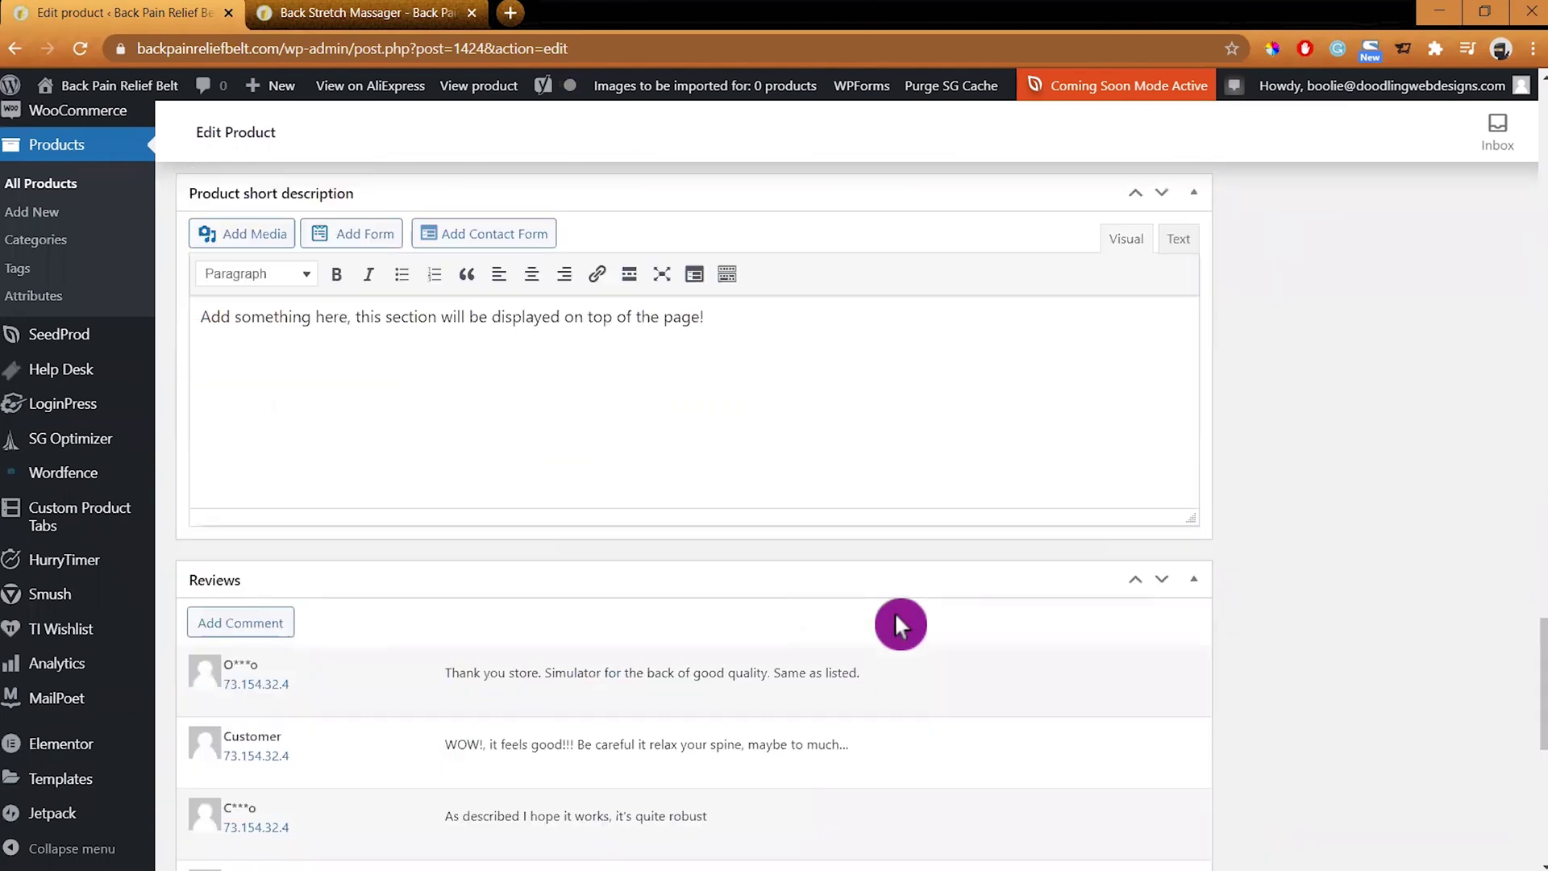
pyautogui.scroll(-2, 893, 611)
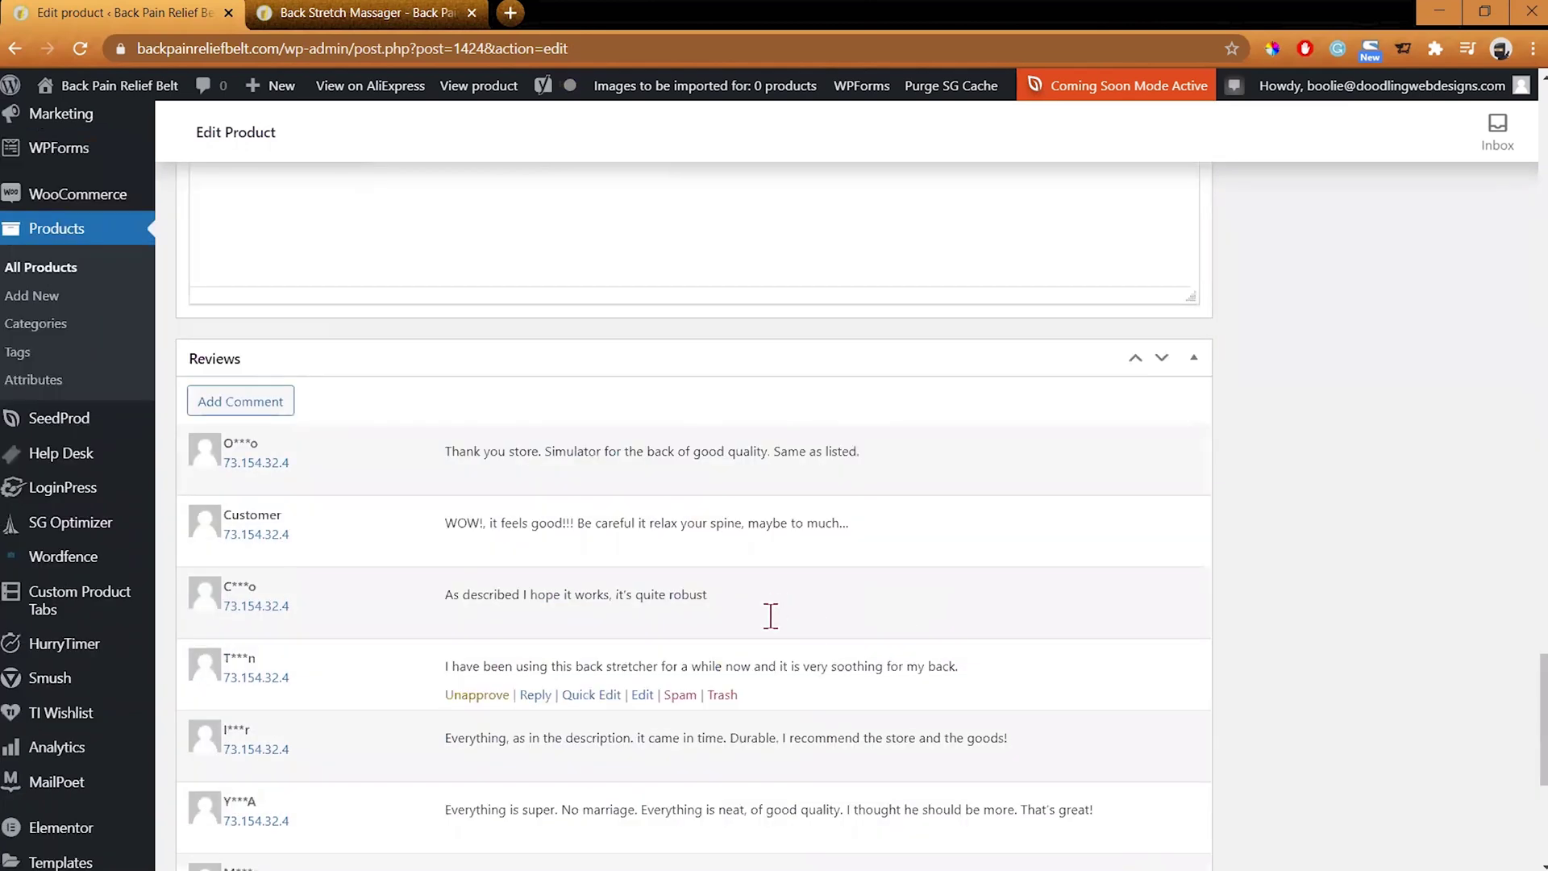
pyautogui.scroll(5, 774, 617)
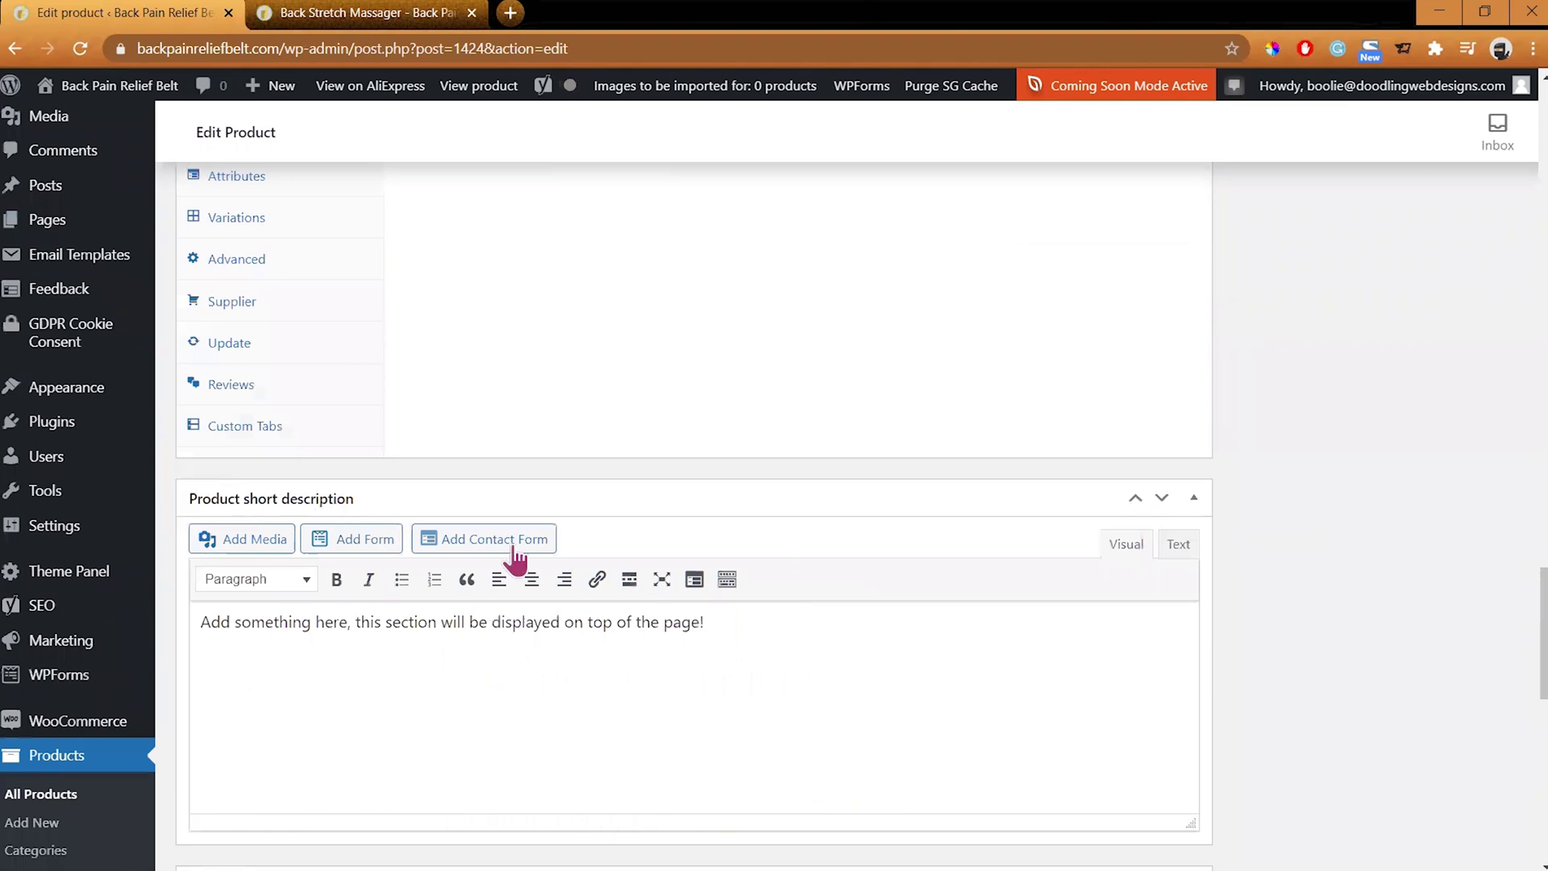
pyautogui.click(732, 624)
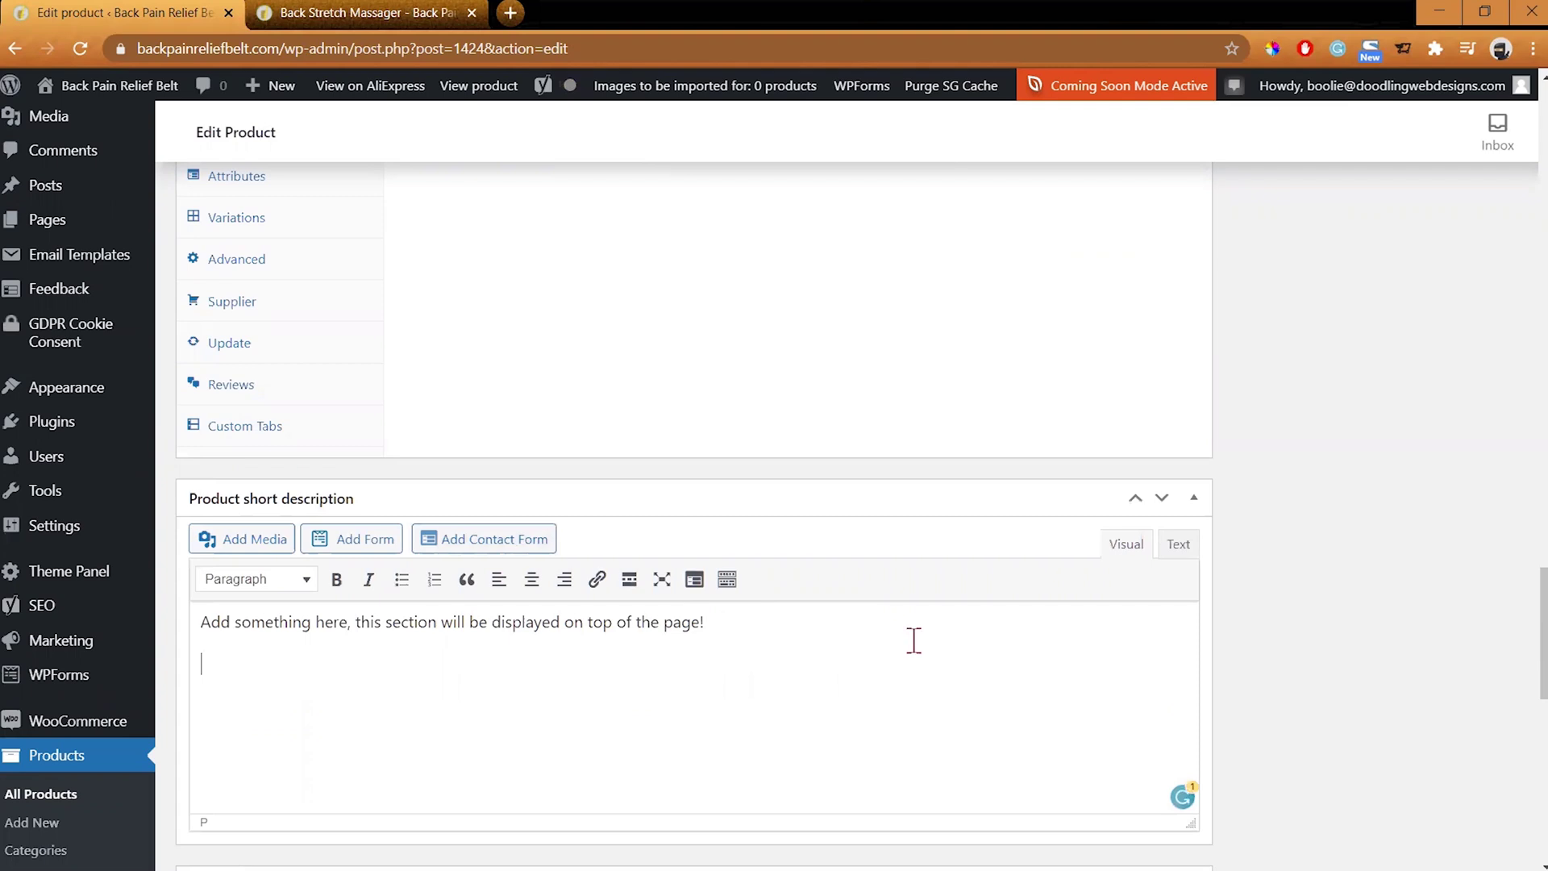
# - In Text view, replace &nbsp; with <hr> and [hurrytimer id="1476"], then return to Visual
pyautogui.click(1182, 548)
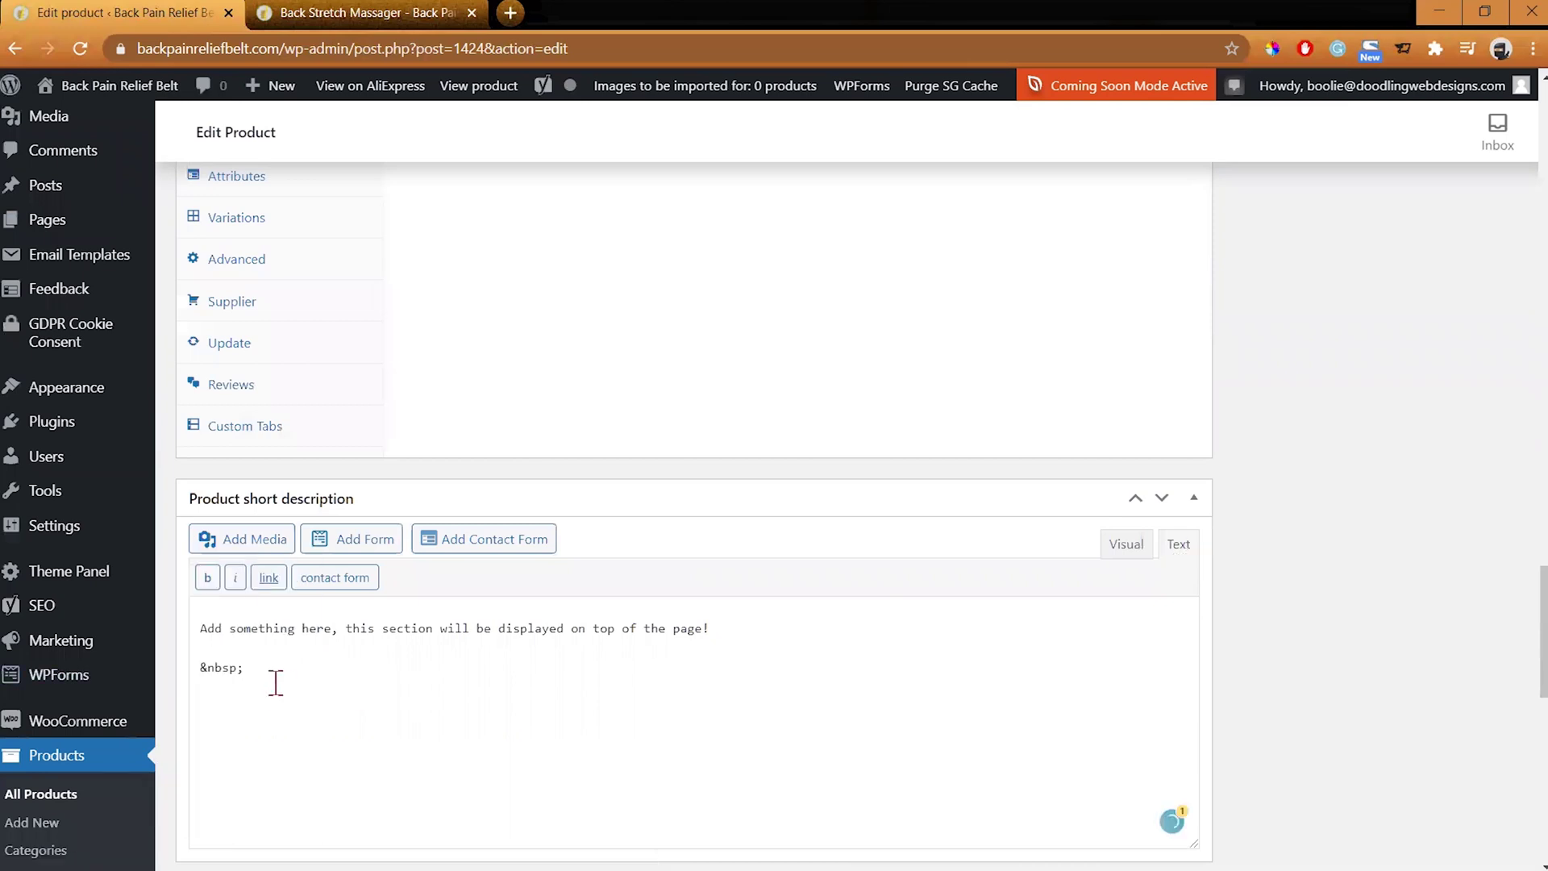
pyautogui.moveTo(250, 668); pyautogui.dragTo(184, 692)
pyautogui.press('BackSpace')
pyautogui.write('[hurrytimer id="1476"]')
pyautogui.click(1126, 544)
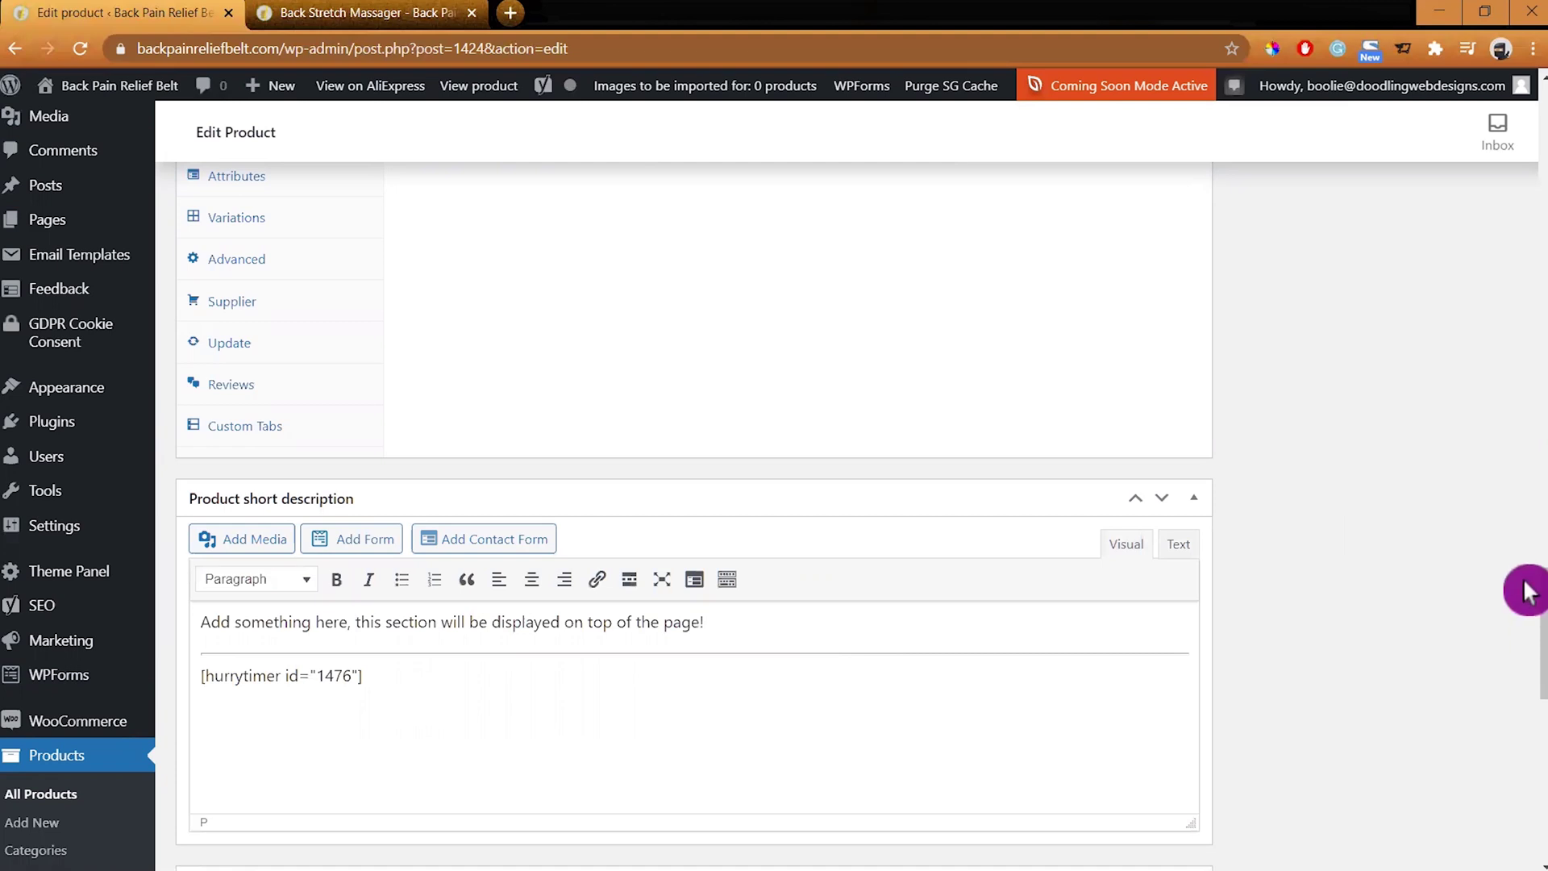
pyautogui.scroll(5, 1525, 588)
pyautogui.scroll(7, 1524, 503)
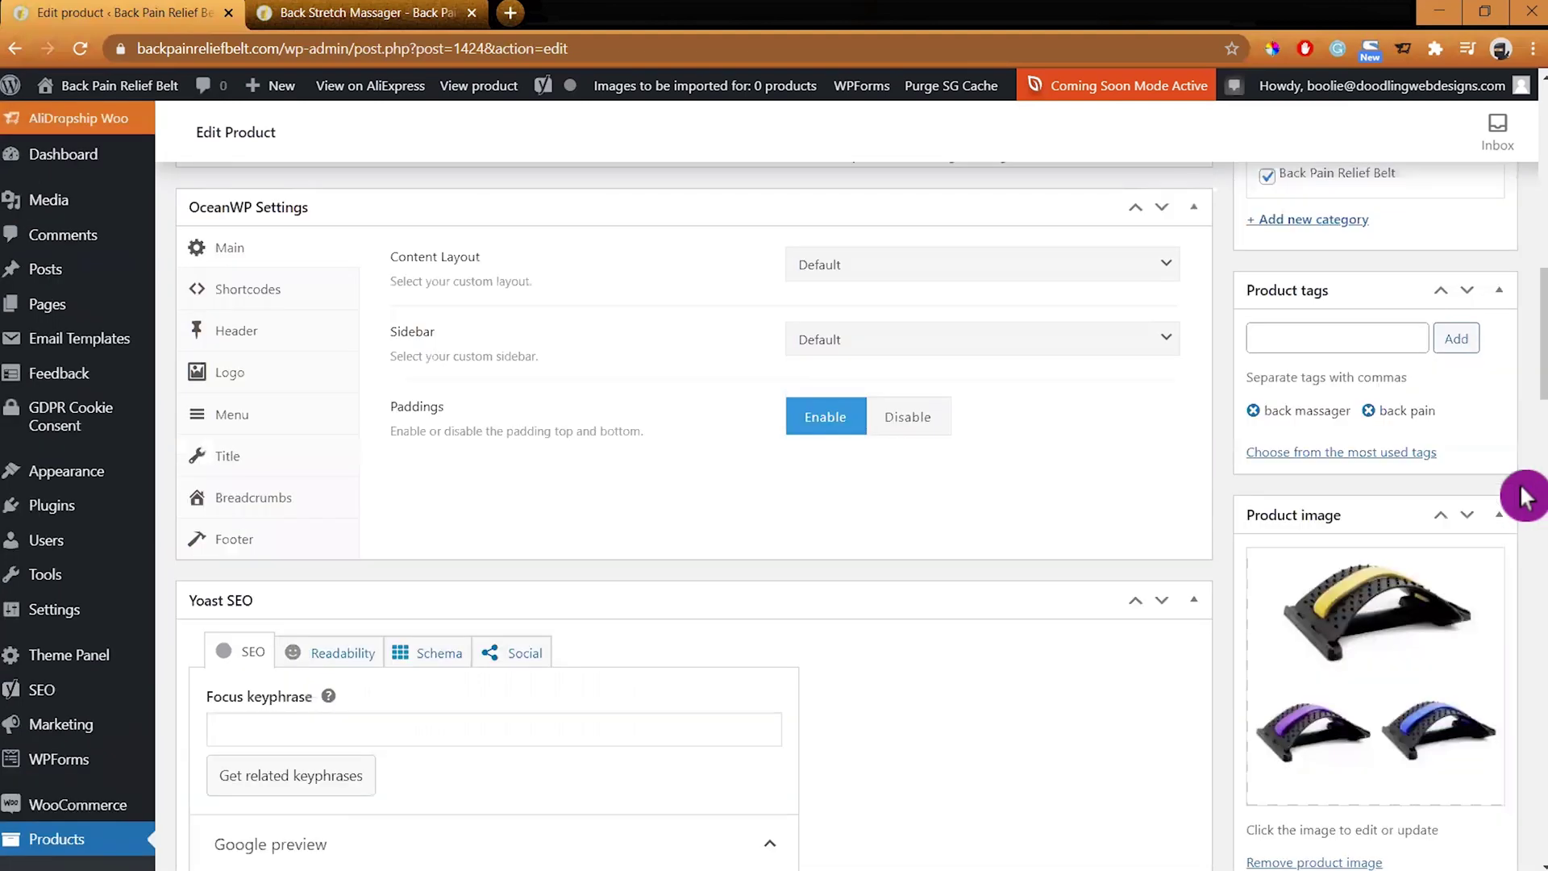
pyautogui.scroll(5, 1500, 544)
# - Update the Back Stretch Massager product and view its live page with the countdown
pyautogui.click(1476, 576)
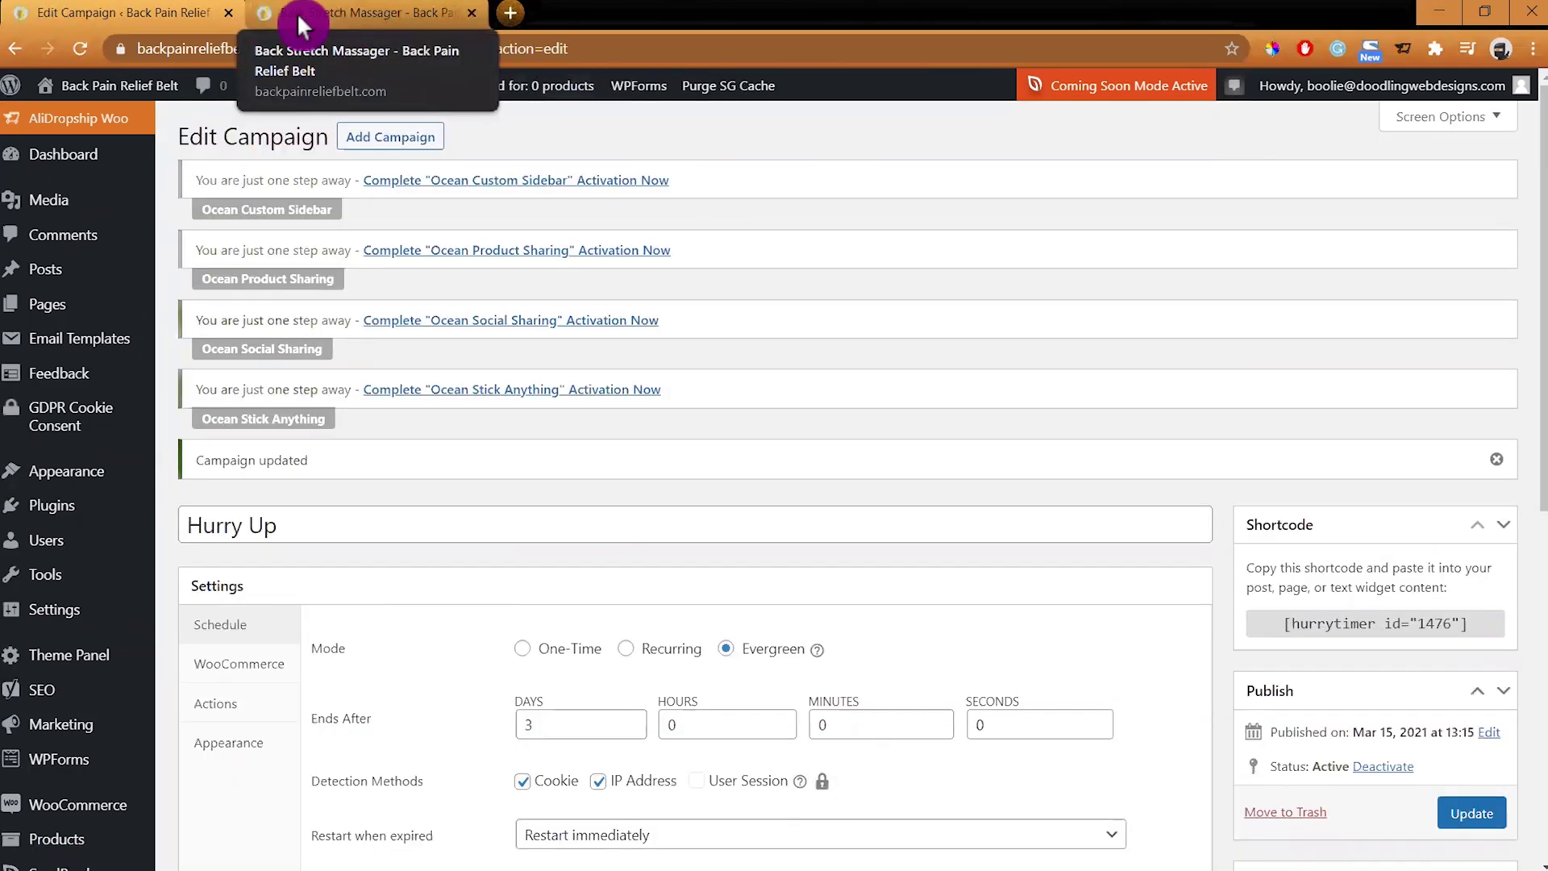
pyautogui.click(296, 13)
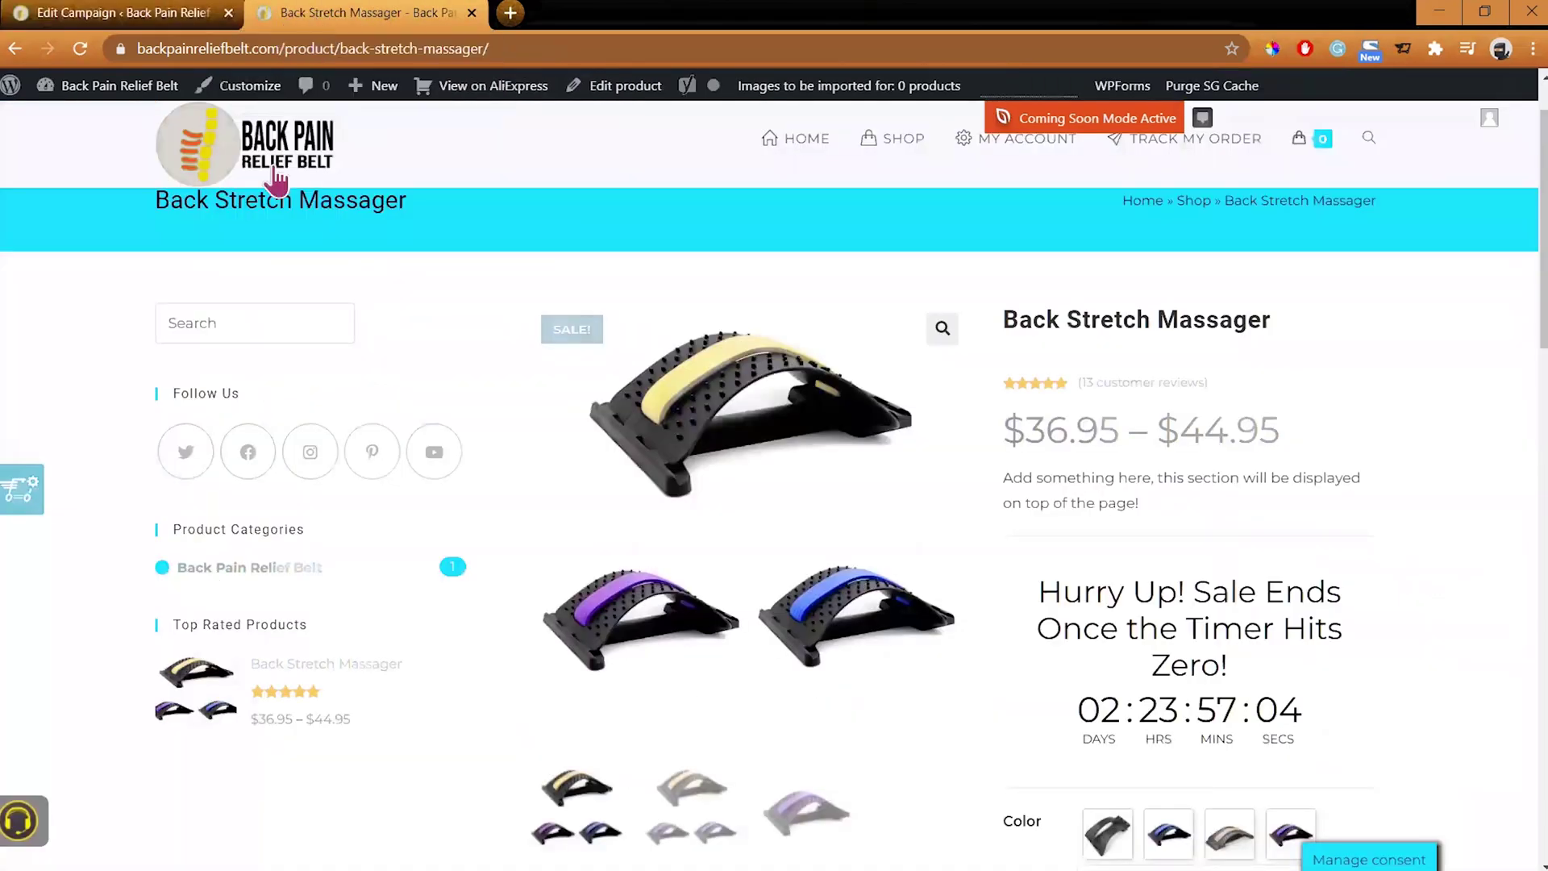
# - Reload the product page to check the countdown, then inspect it in a mobile-width DevTools preview
pyautogui.click(82, 48)
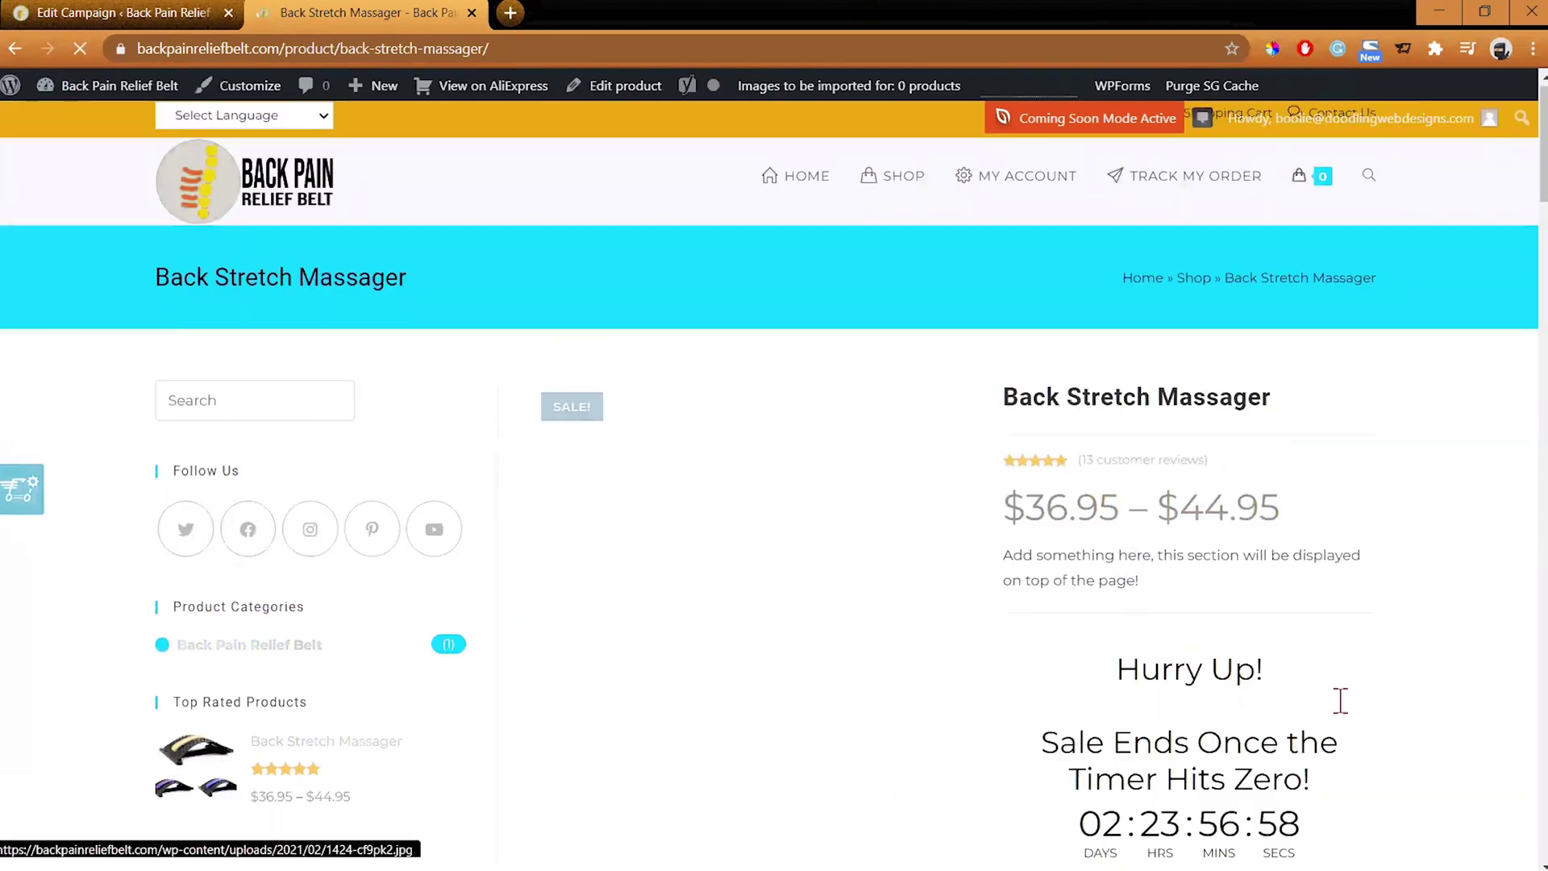
pyautogui.scroll(-1, 1375, 714)
pyautogui.scroll(-1, 1331, 757)
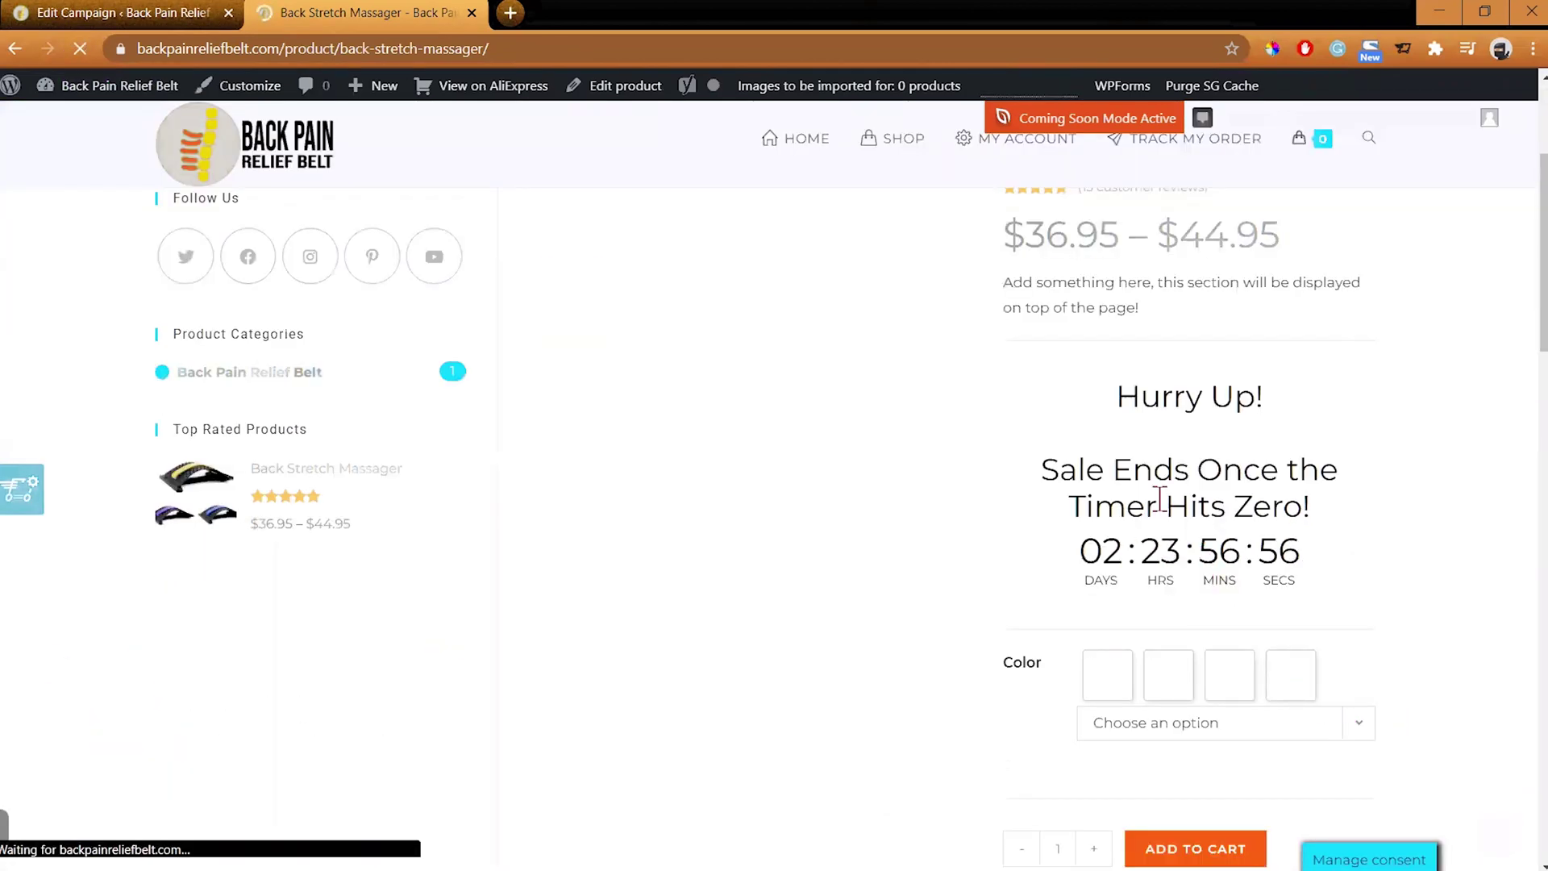
pyautogui.scroll(-1, 1259, 605)
pyautogui.scroll(-1, 1203, 501)
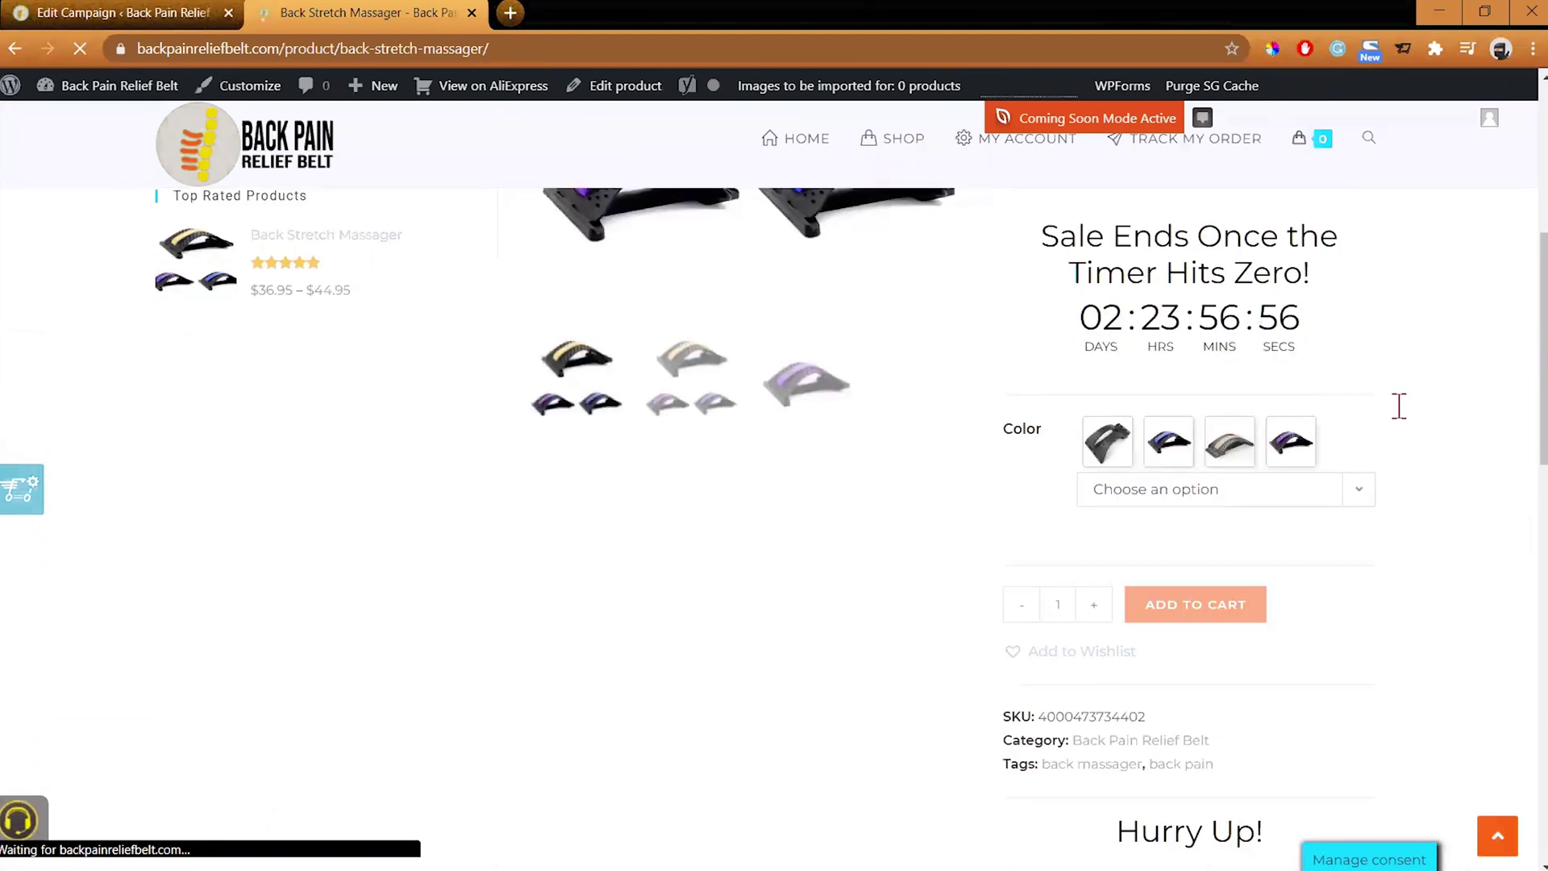
pyautogui.scroll(1, 1331, 411)
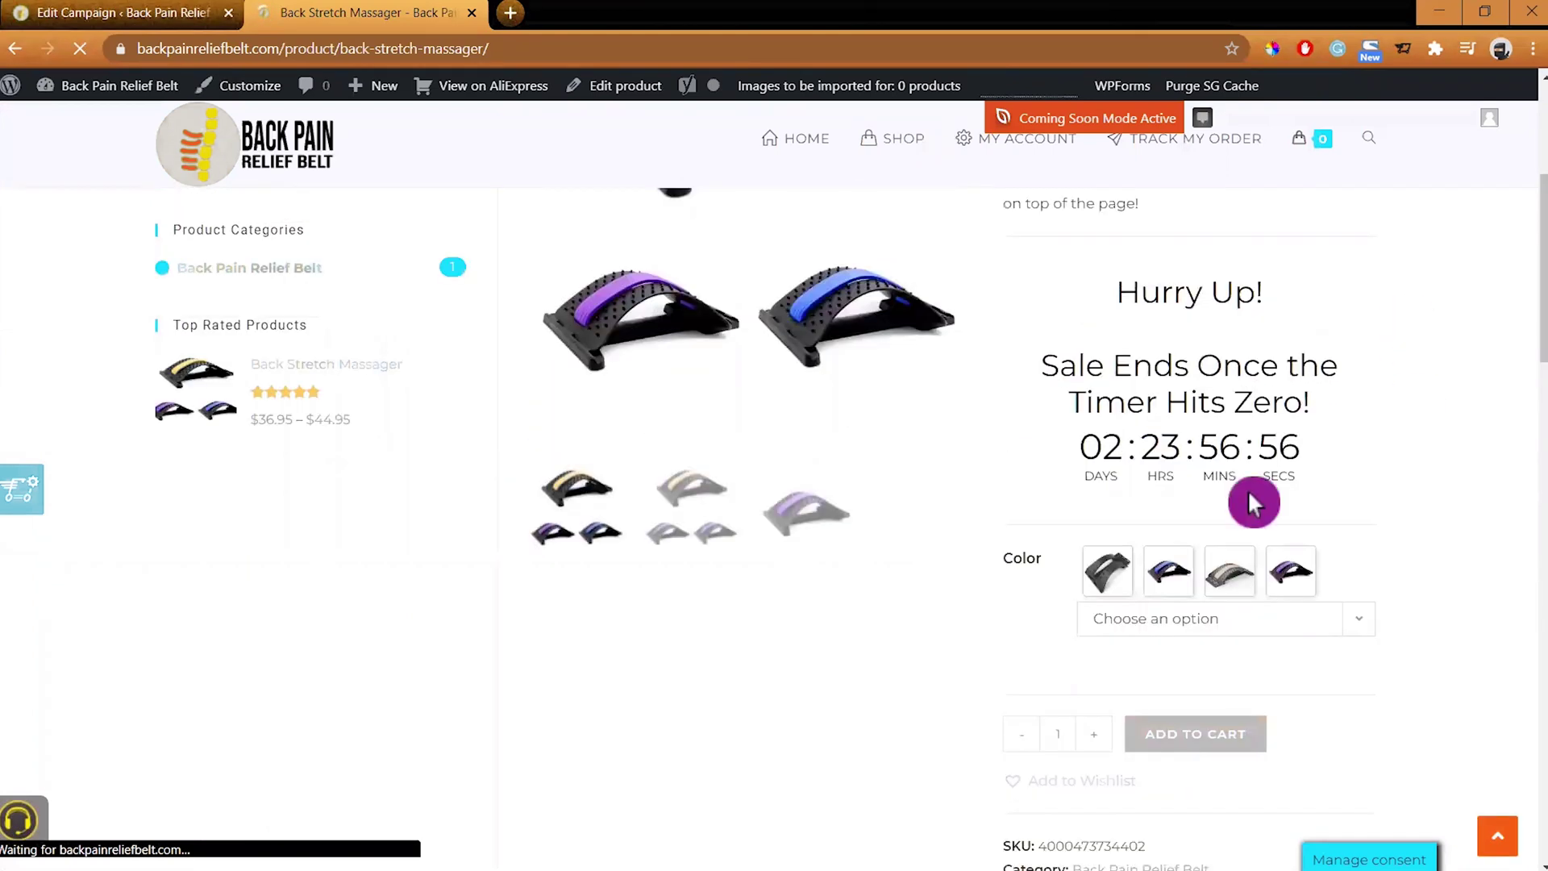
pyautogui.scroll(2, 1192, 756)
pyautogui.rightClick(1202, 748)
pyautogui.click(1202, 736)
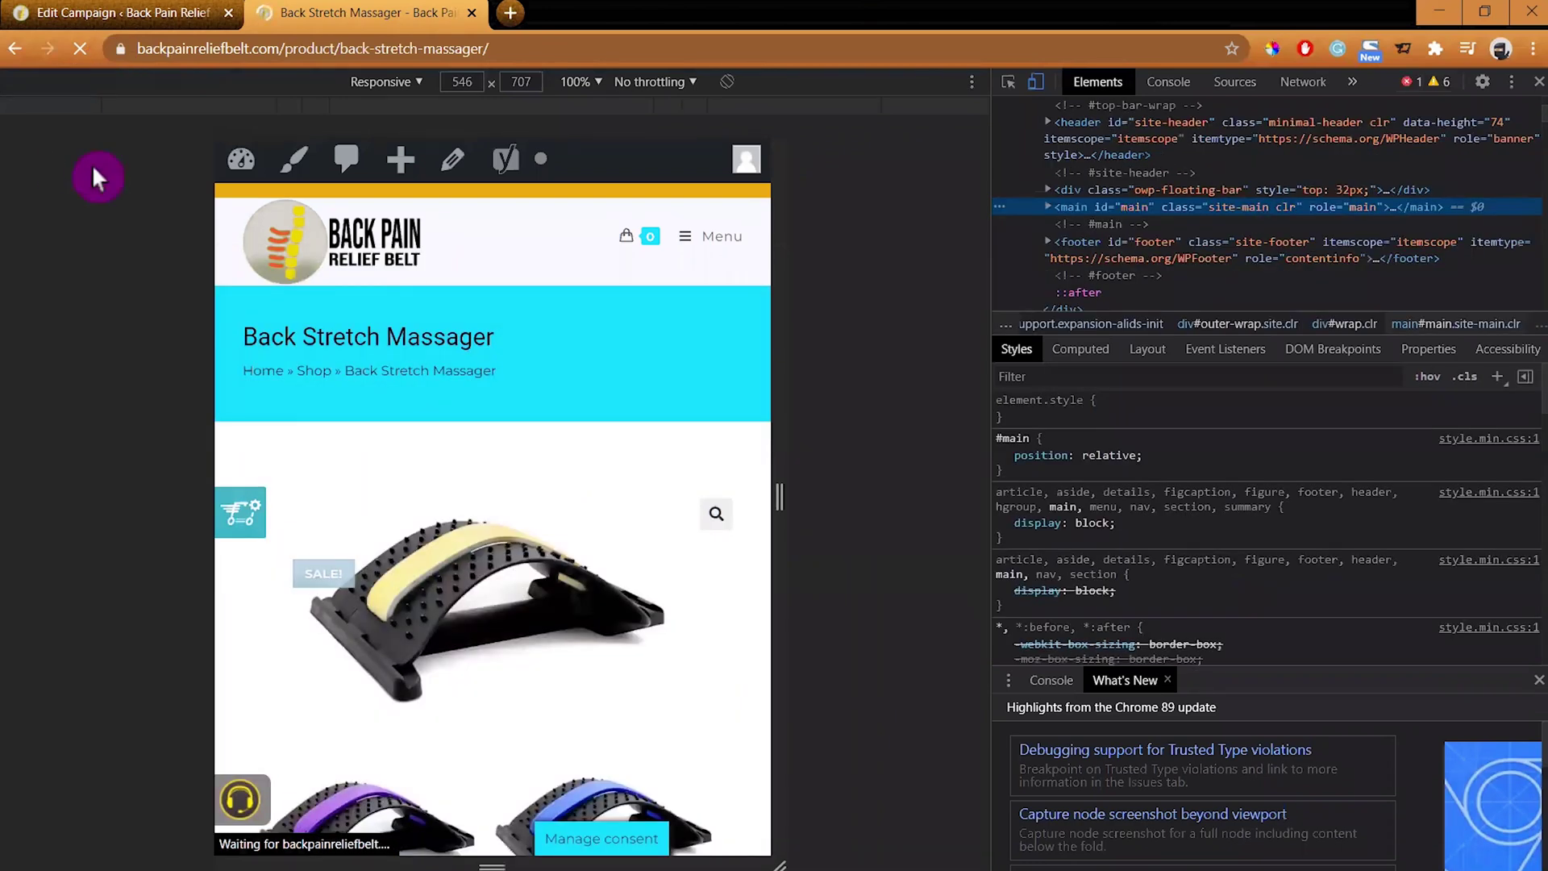
# - Hard-reload the product page with the cache cleared and inspect the countdown headline
pyautogui.rightClick(82, 48)
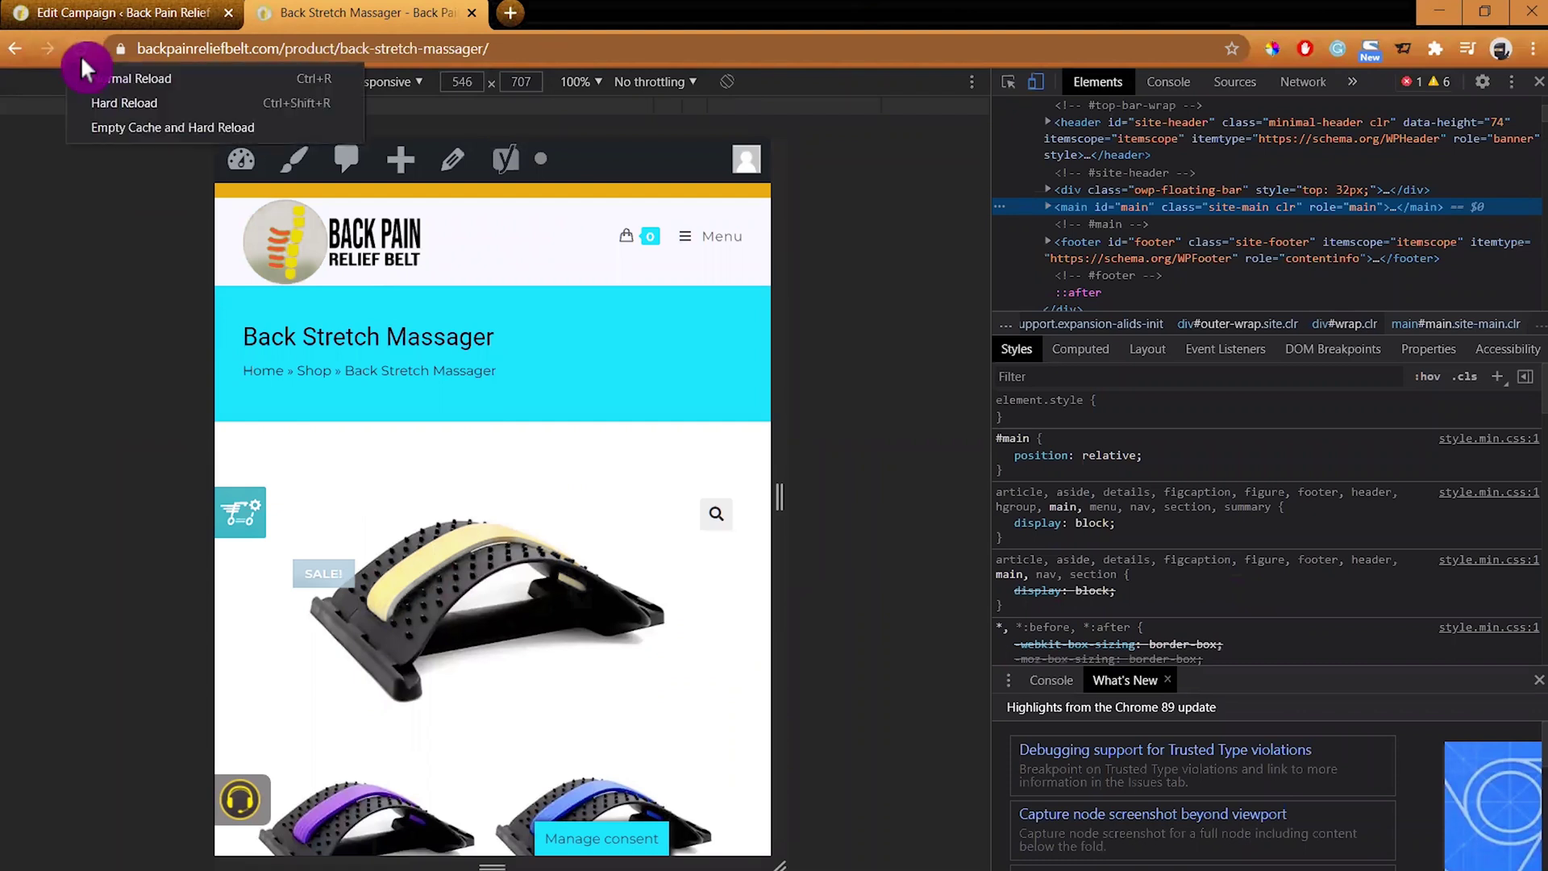
pyautogui.click(103, 127)
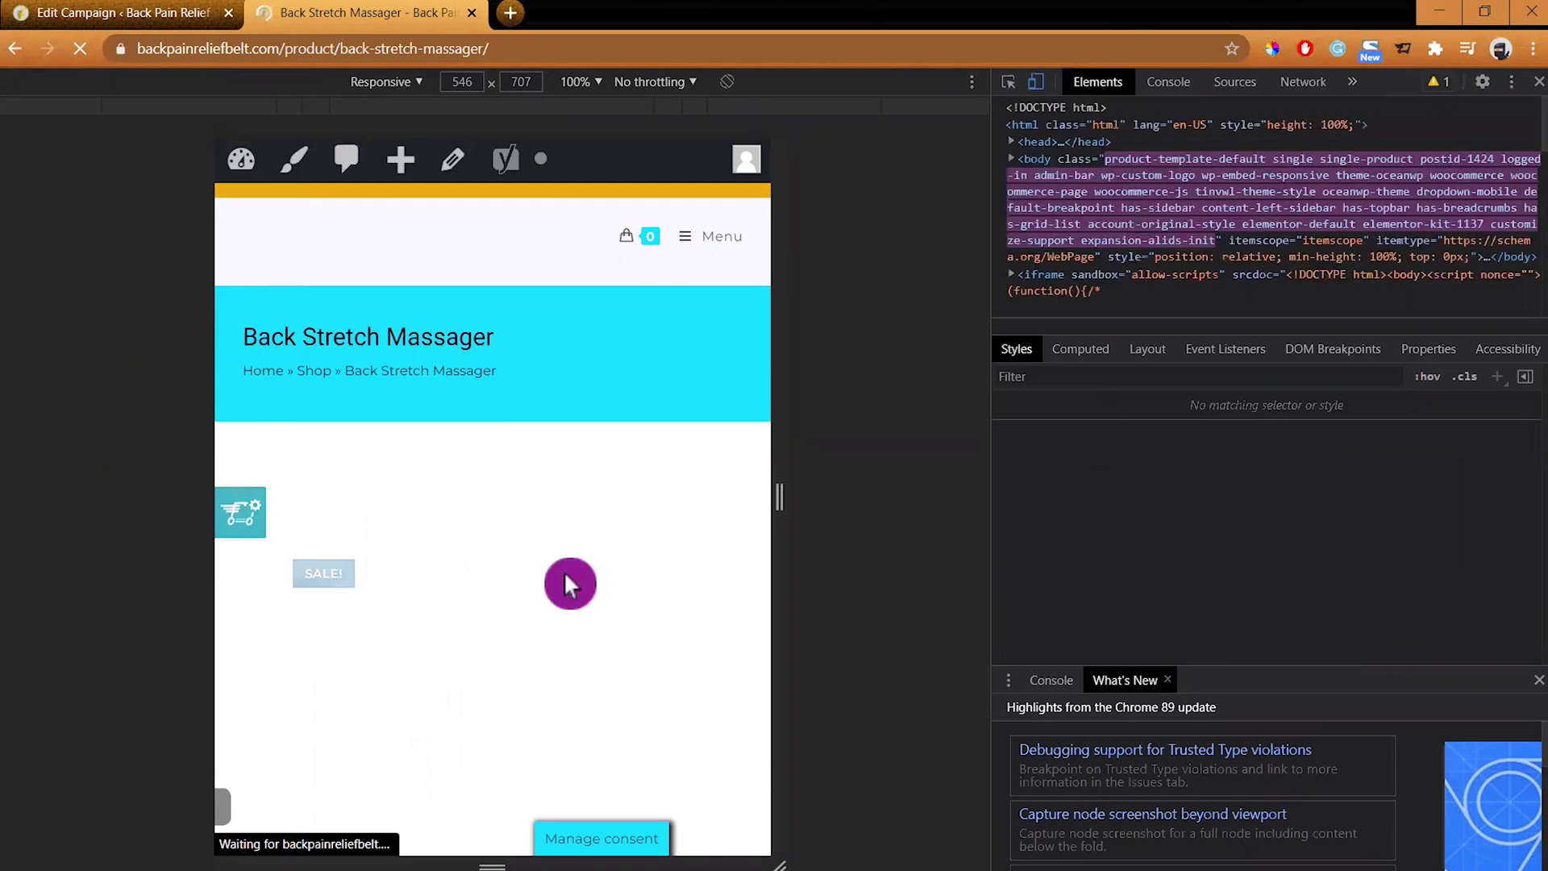
pyautogui.scroll(-2, 634, 611)
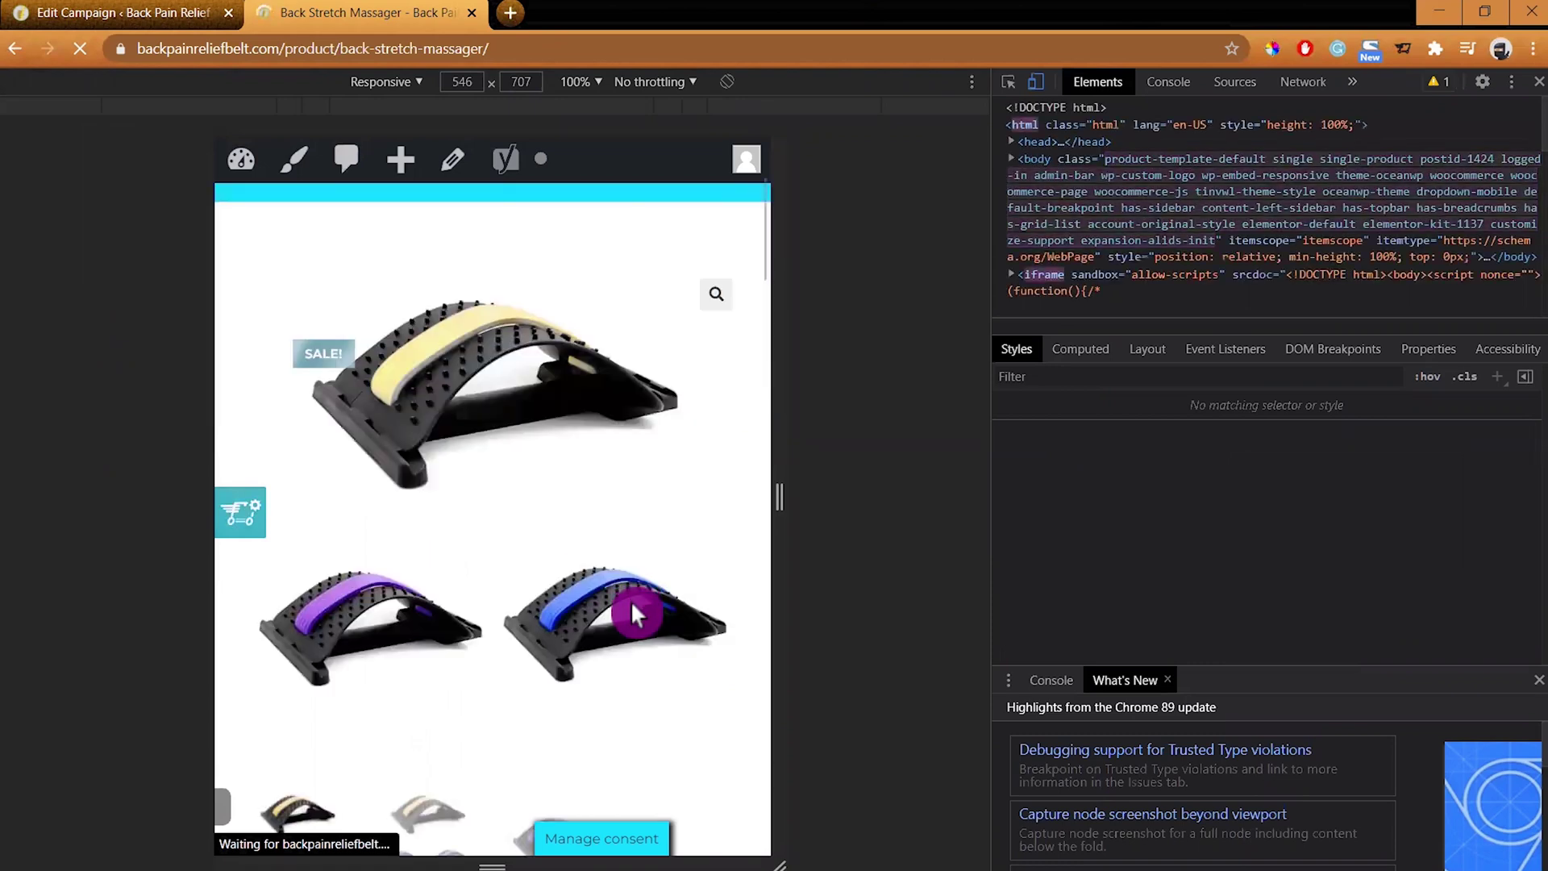
pyautogui.scroll(-3, 630, 606)
pyautogui.scroll(-3, 630, 606)
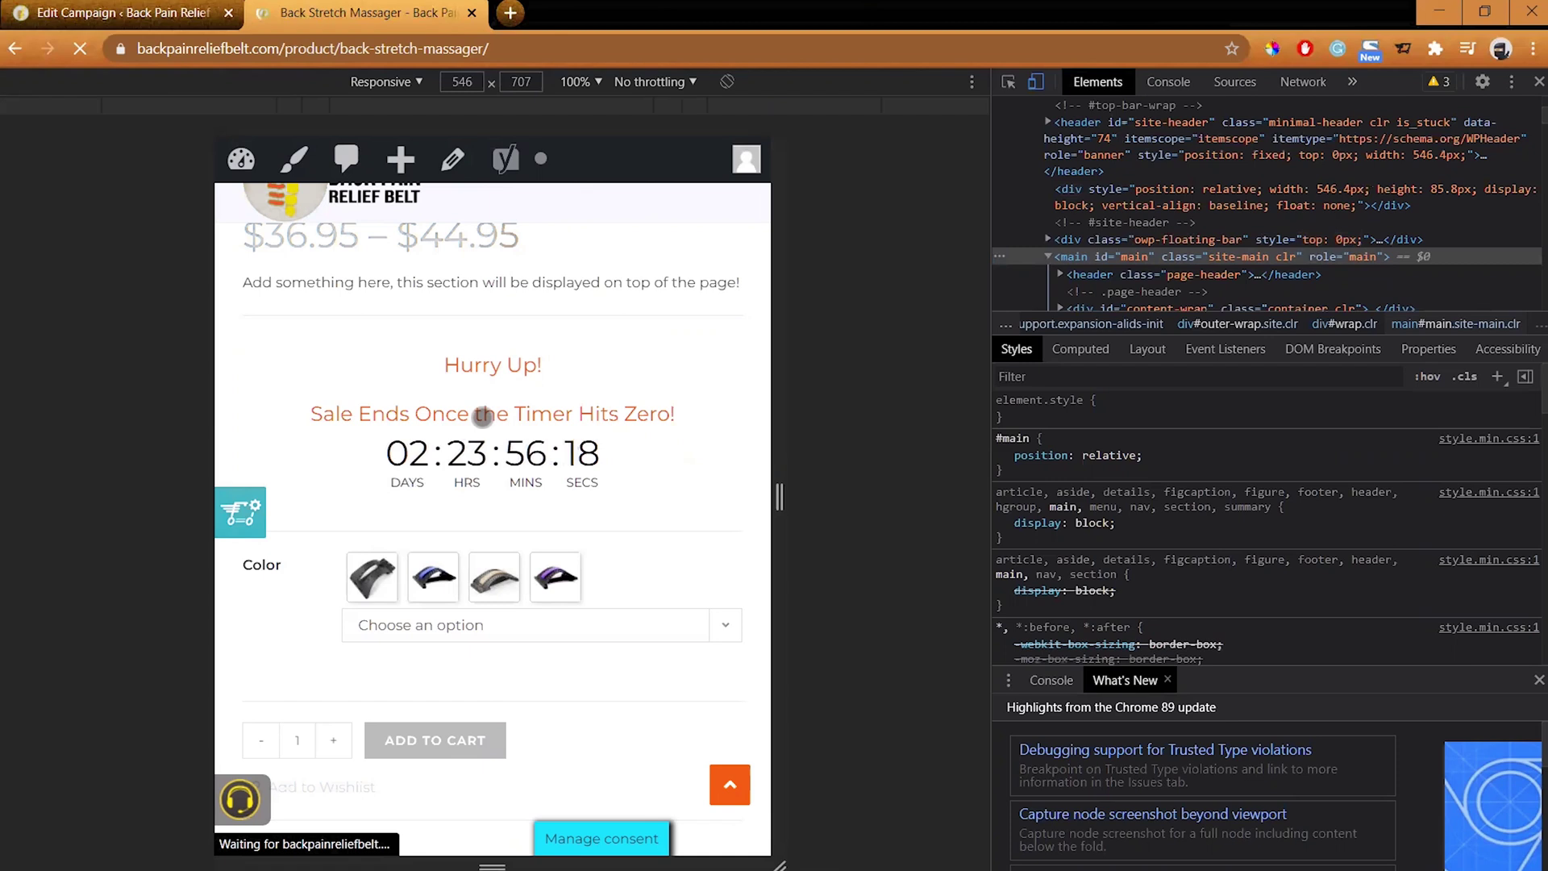
pyautogui.rightClick(543, 431)
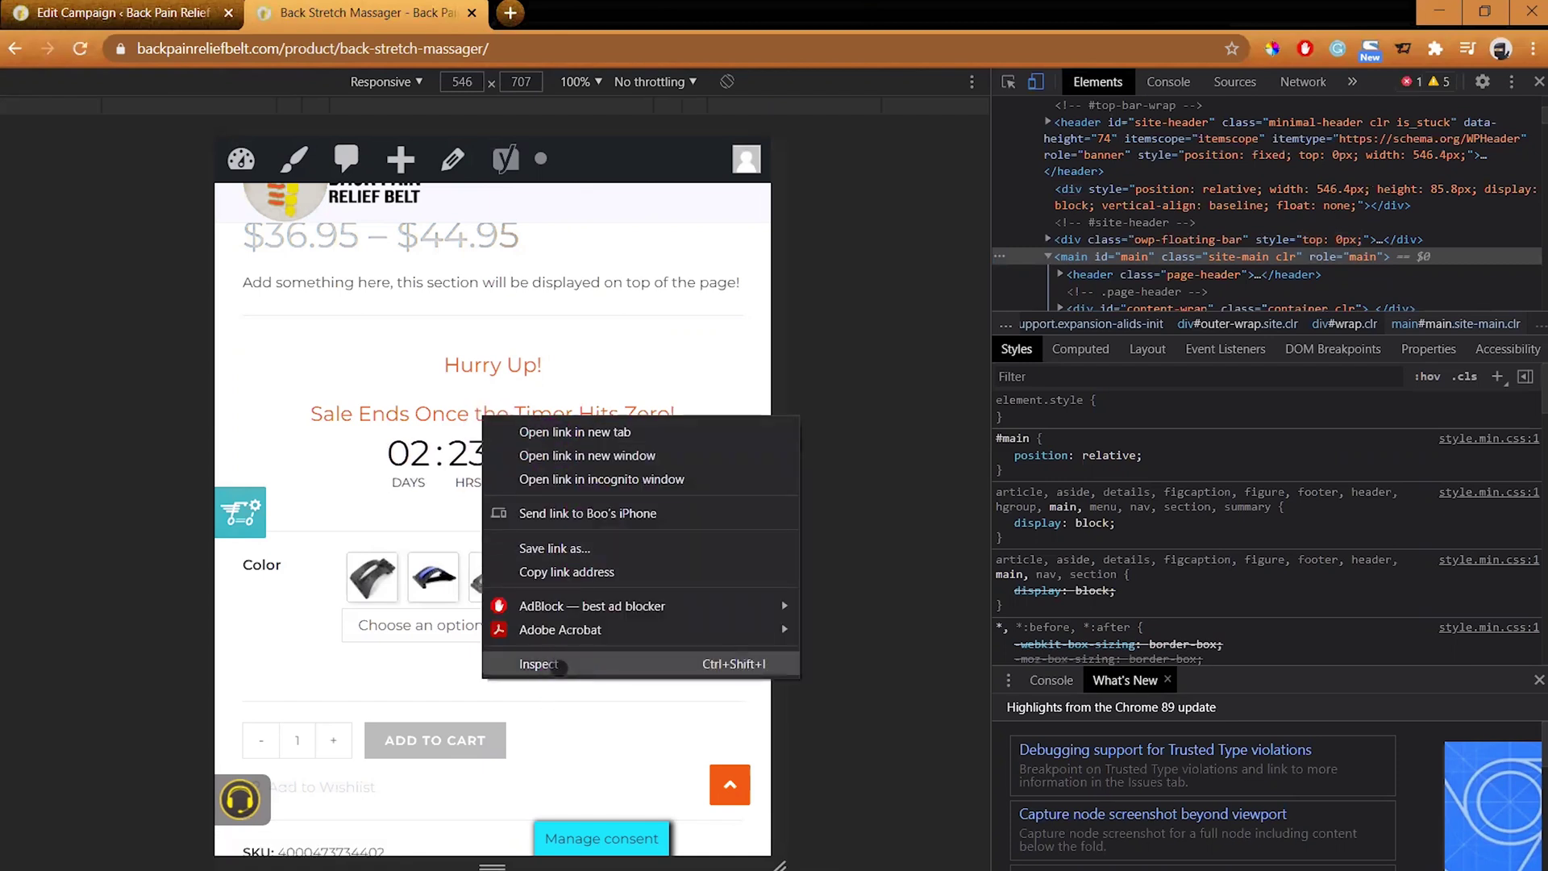
pyautogui.click(557, 665)
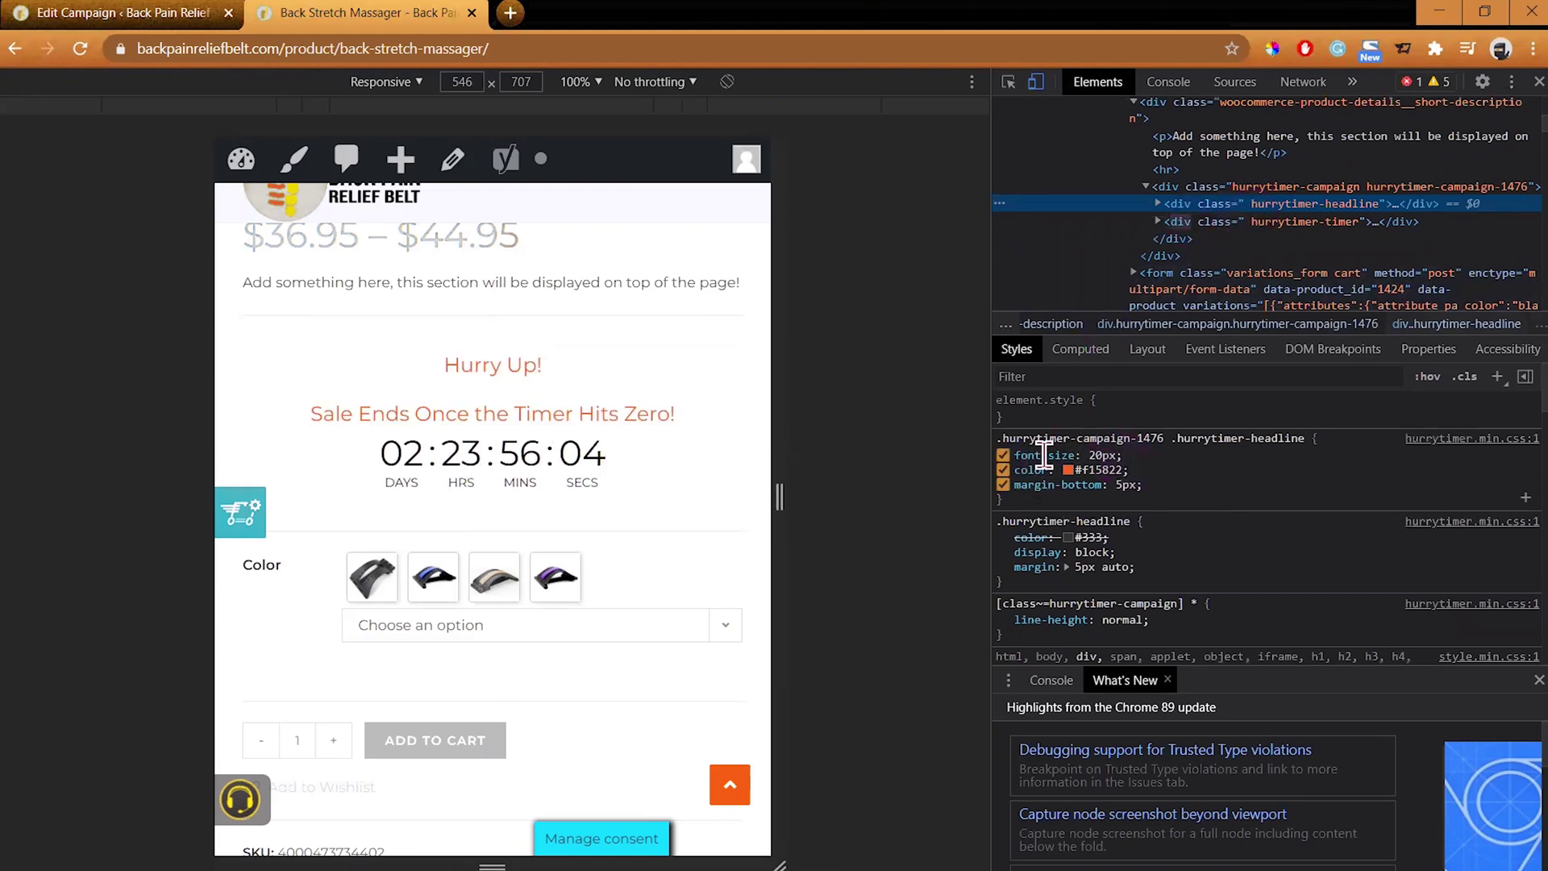
# - Toggle the headline's 20px font-size to compare, leave it enabled, and close DevTools
pyautogui.click(1004, 456)
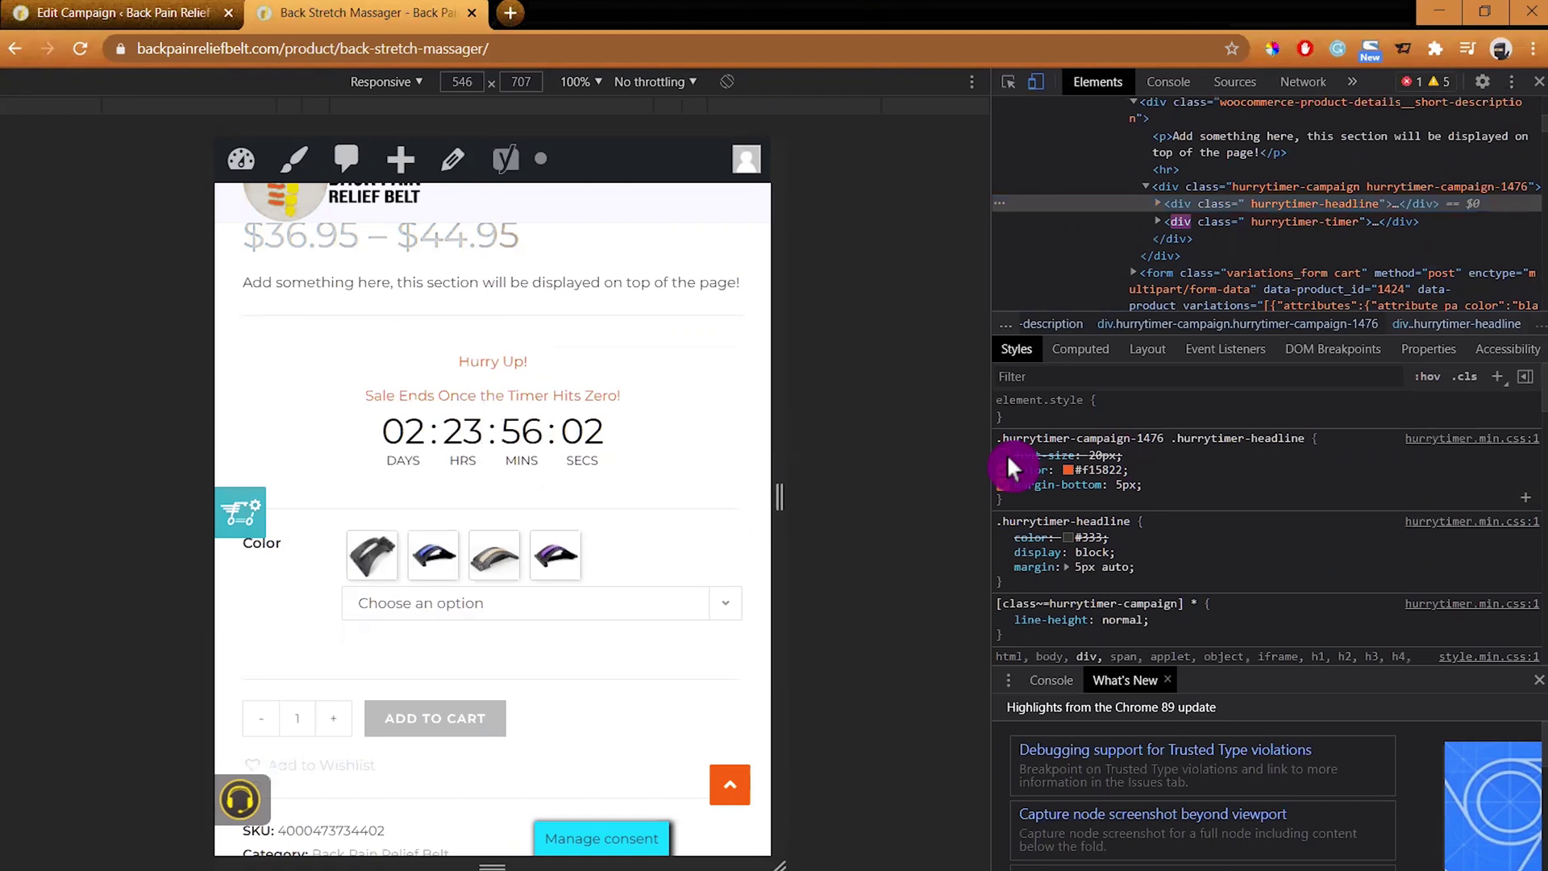
pyautogui.click(1006, 455)
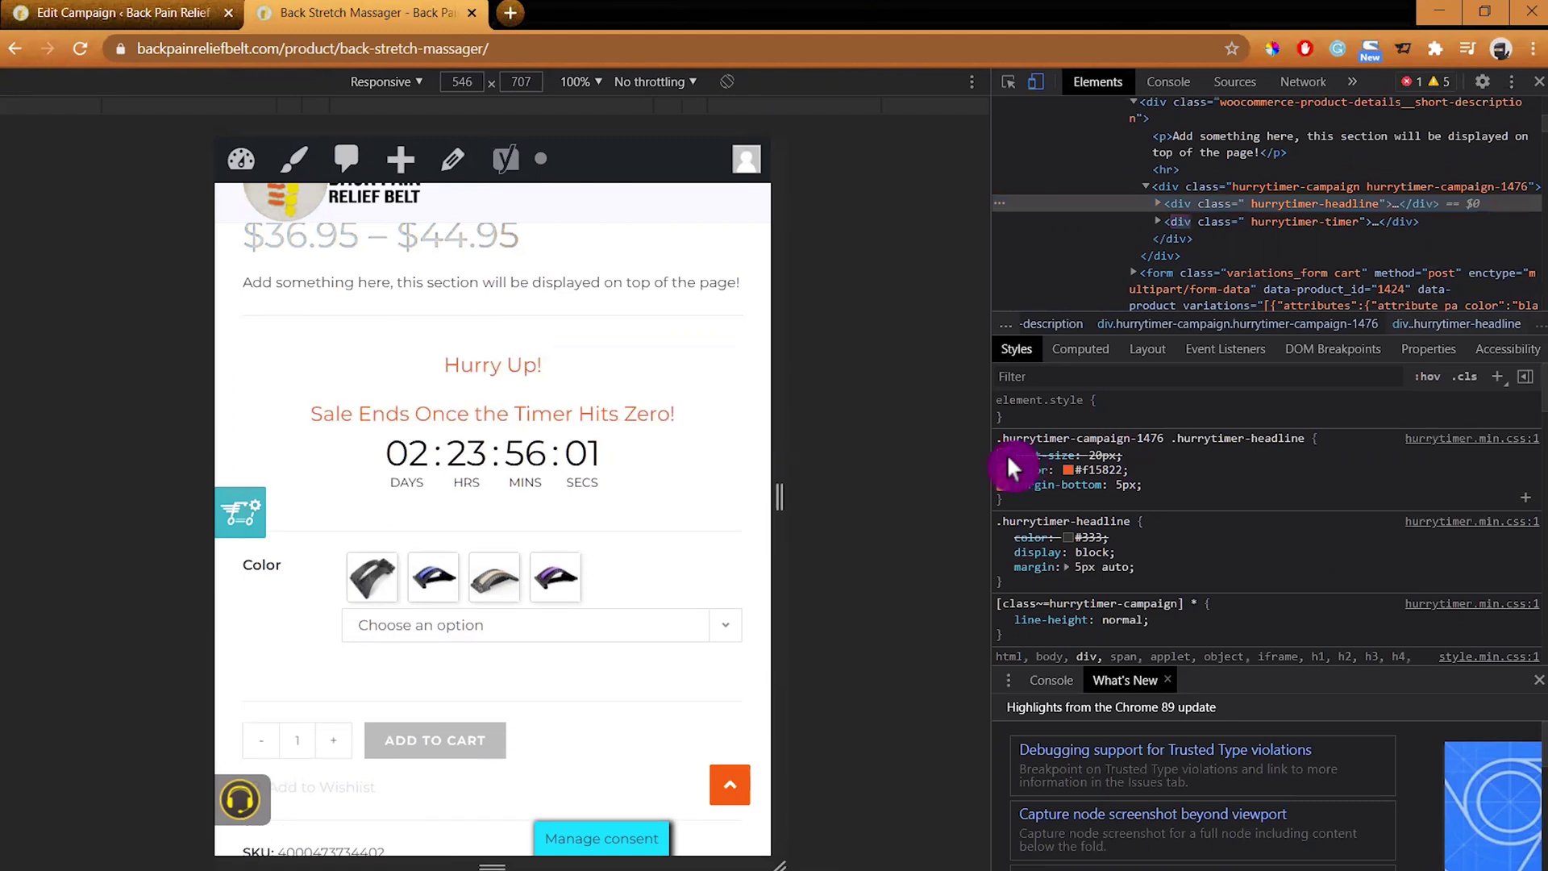
pyautogui.click(1004, 456)
pyautogui.click(1003, 458)
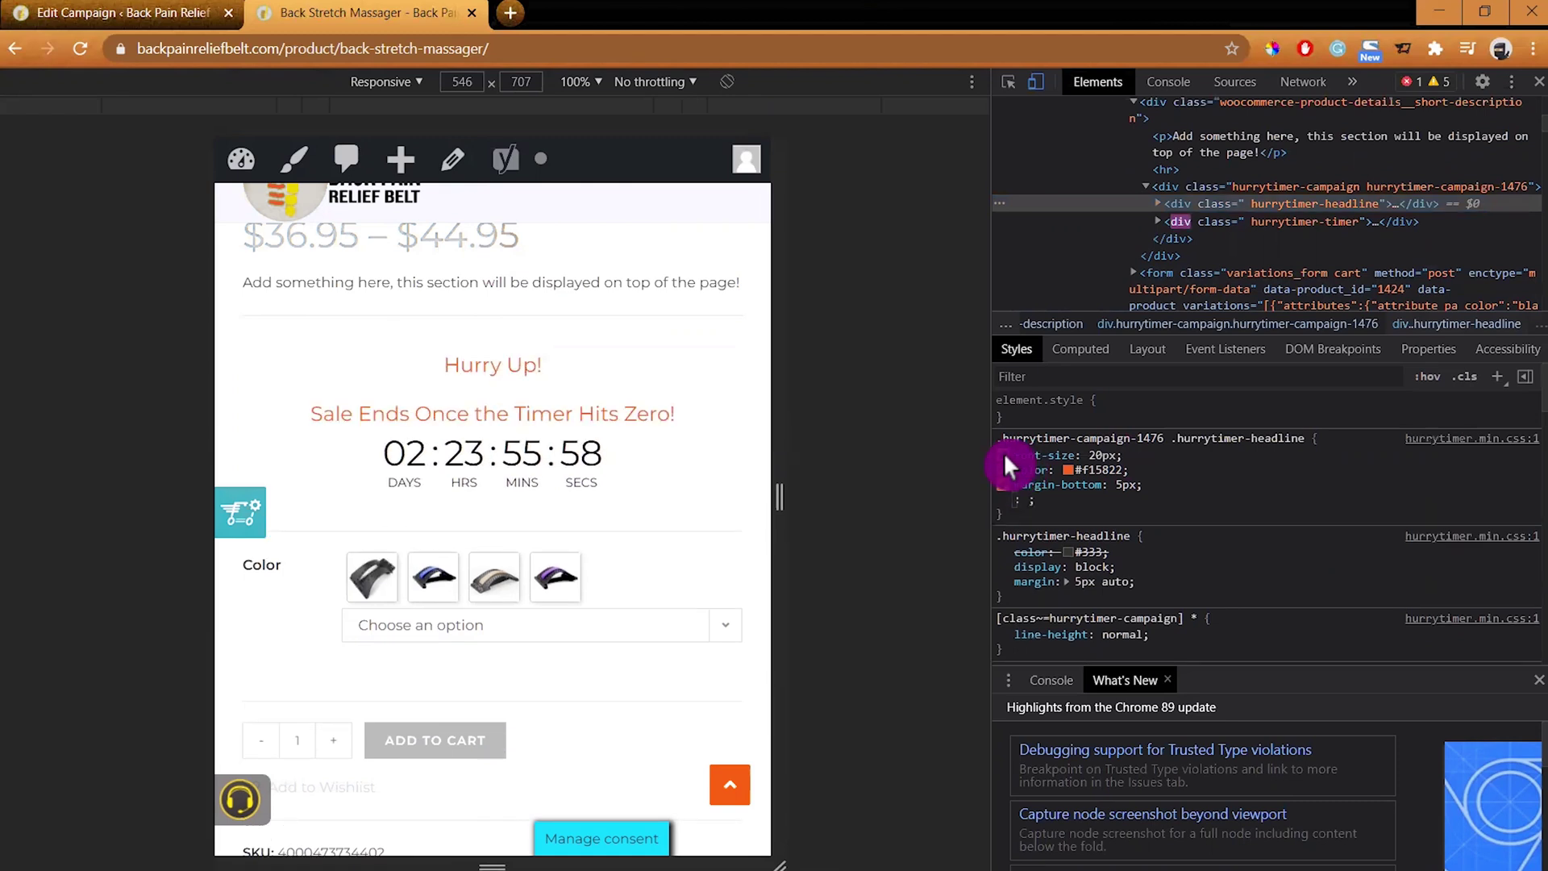
pyautogui.click(1005, 455)
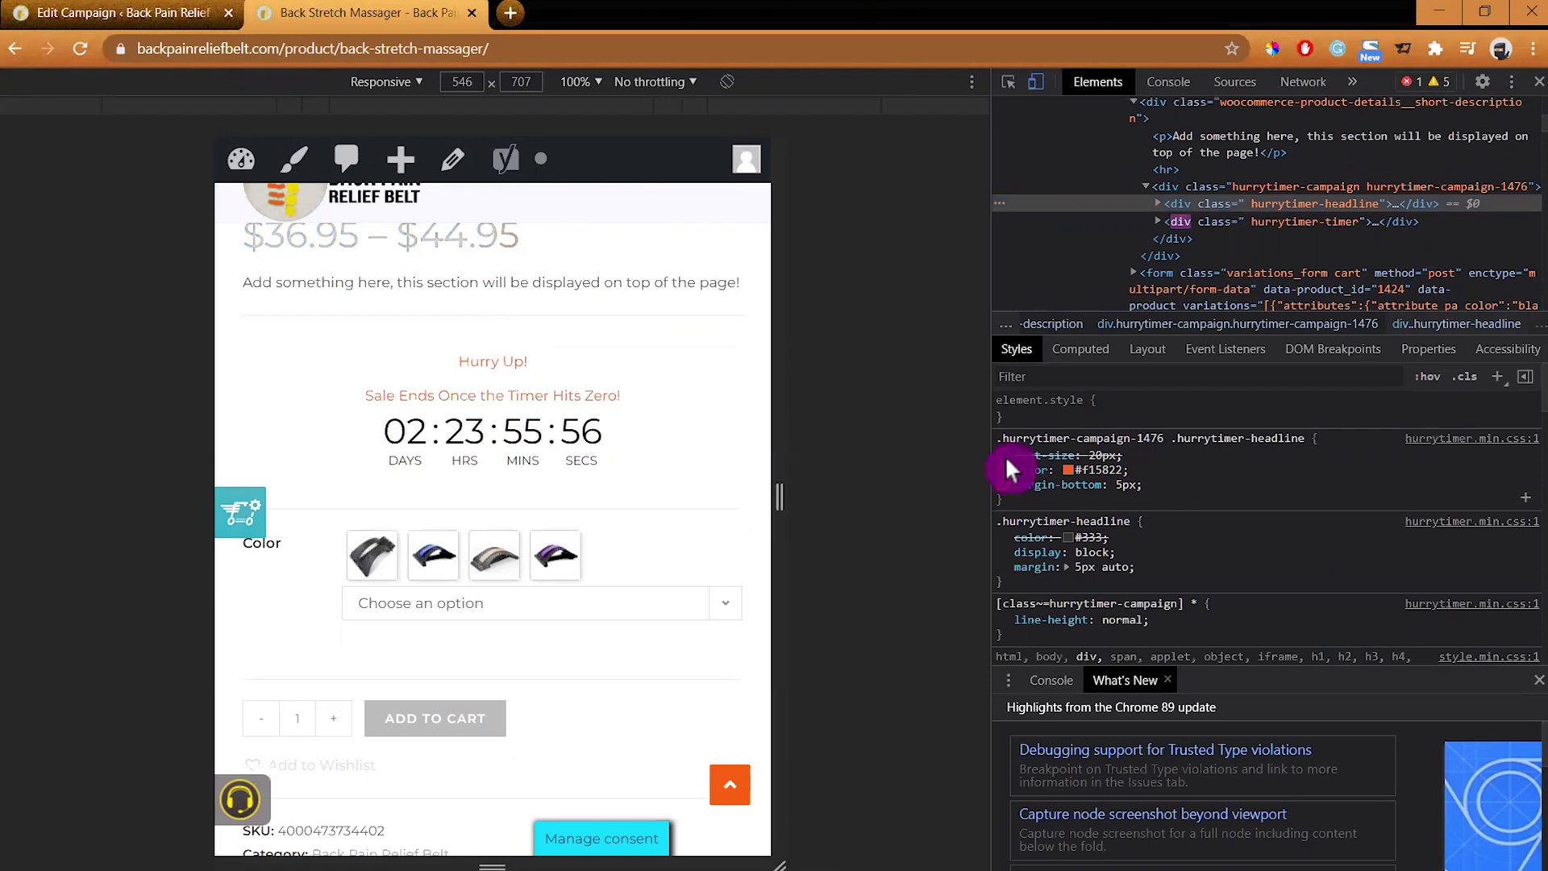
pyautogui.click(1005, 456)
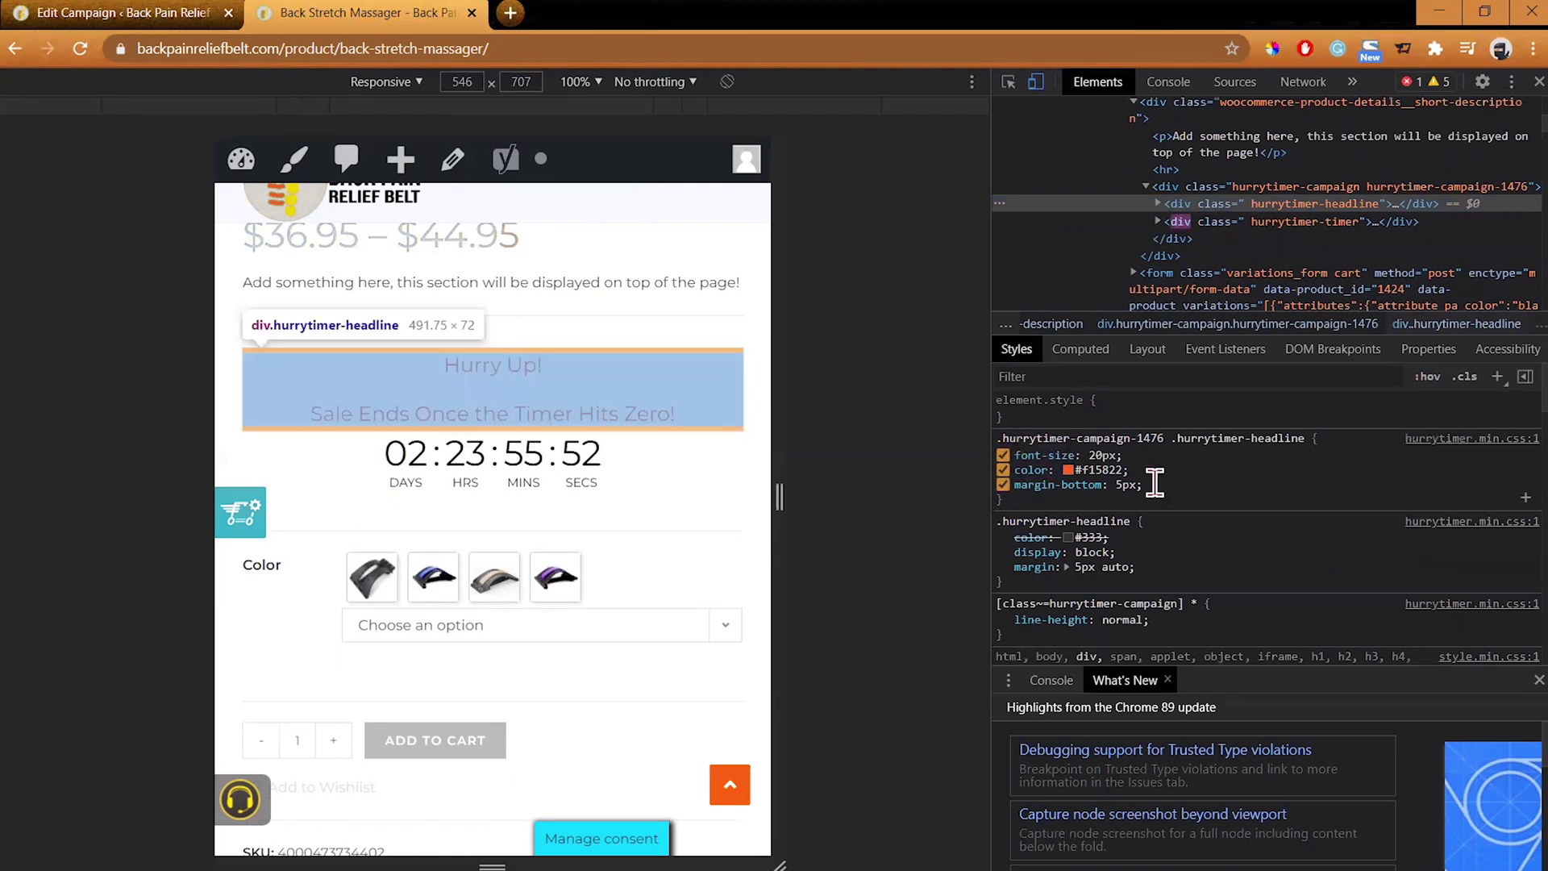
pyautogui.click(1536, 80)
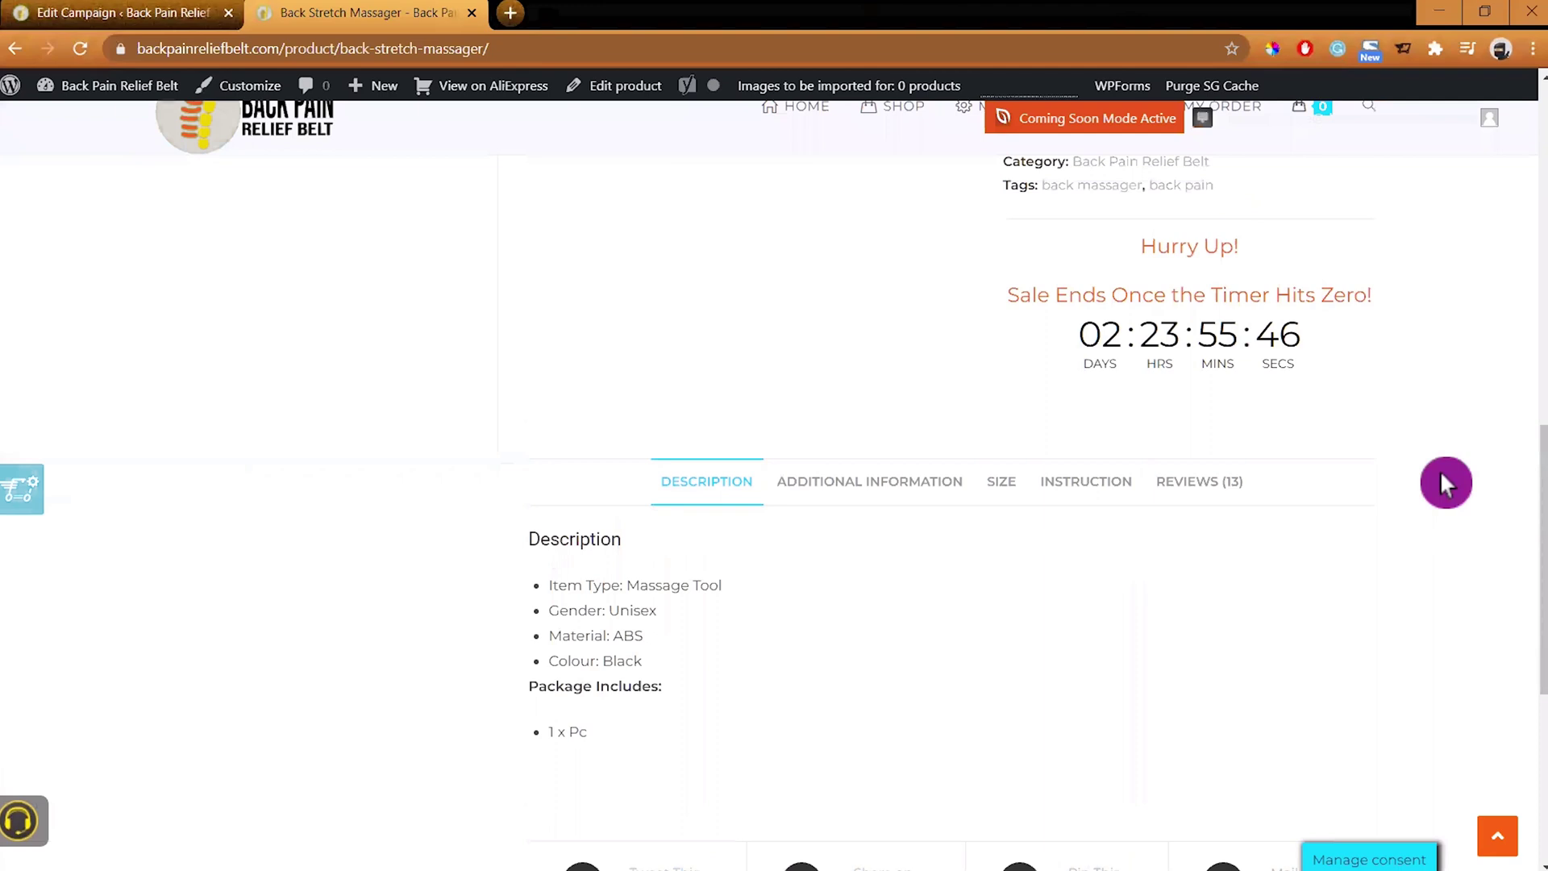
pyautogui.scroll(3, 1442, 482)
pyautogui.scroll(1, 1446, 481)
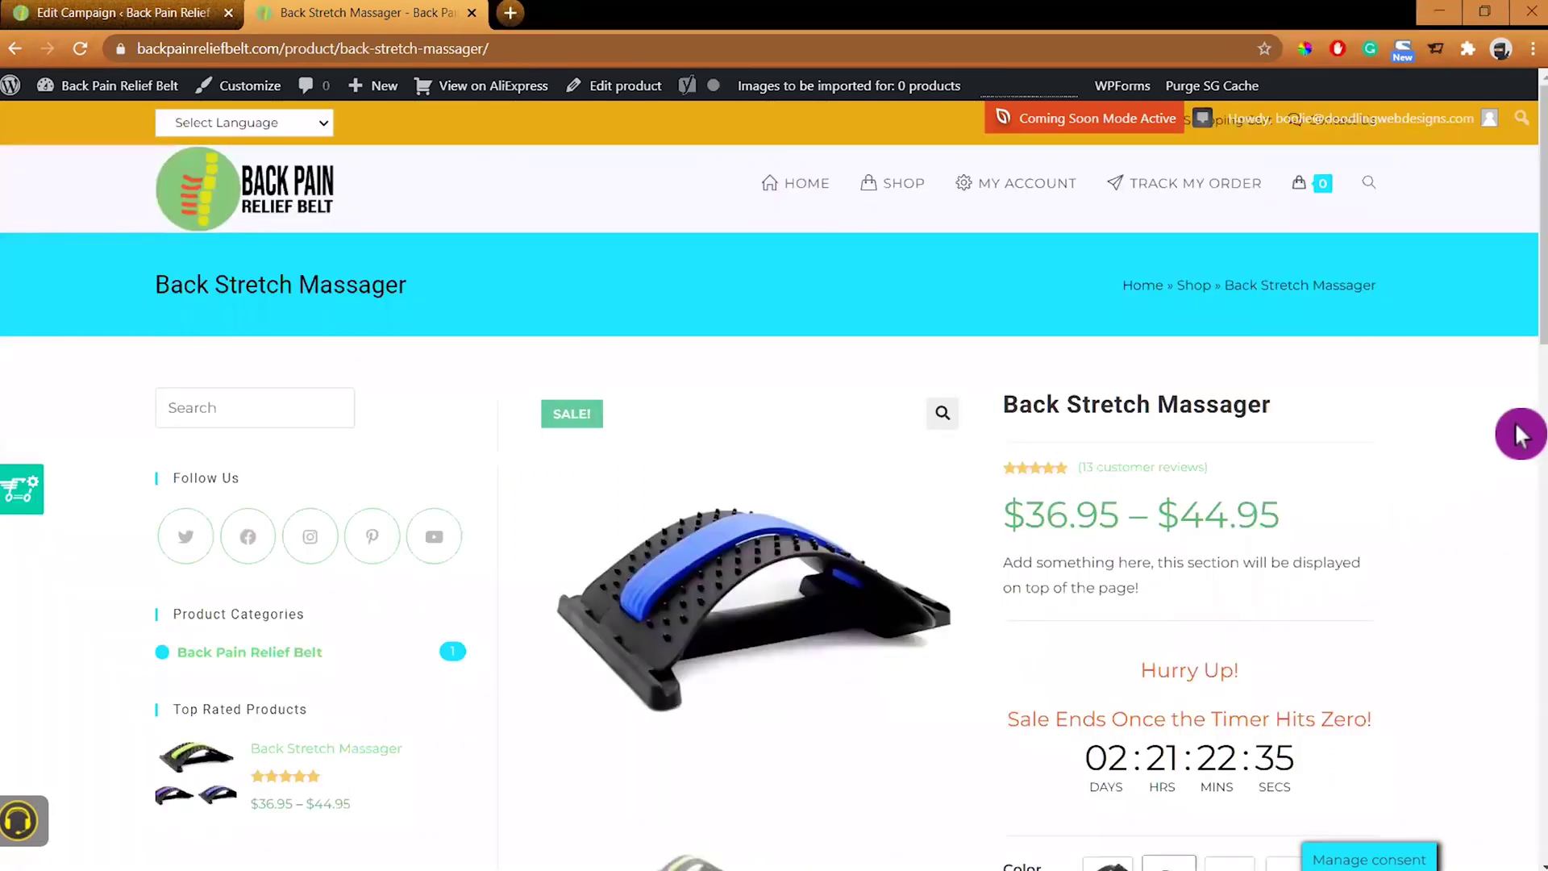
pyautogui.scroll(-2, 1494, 457)
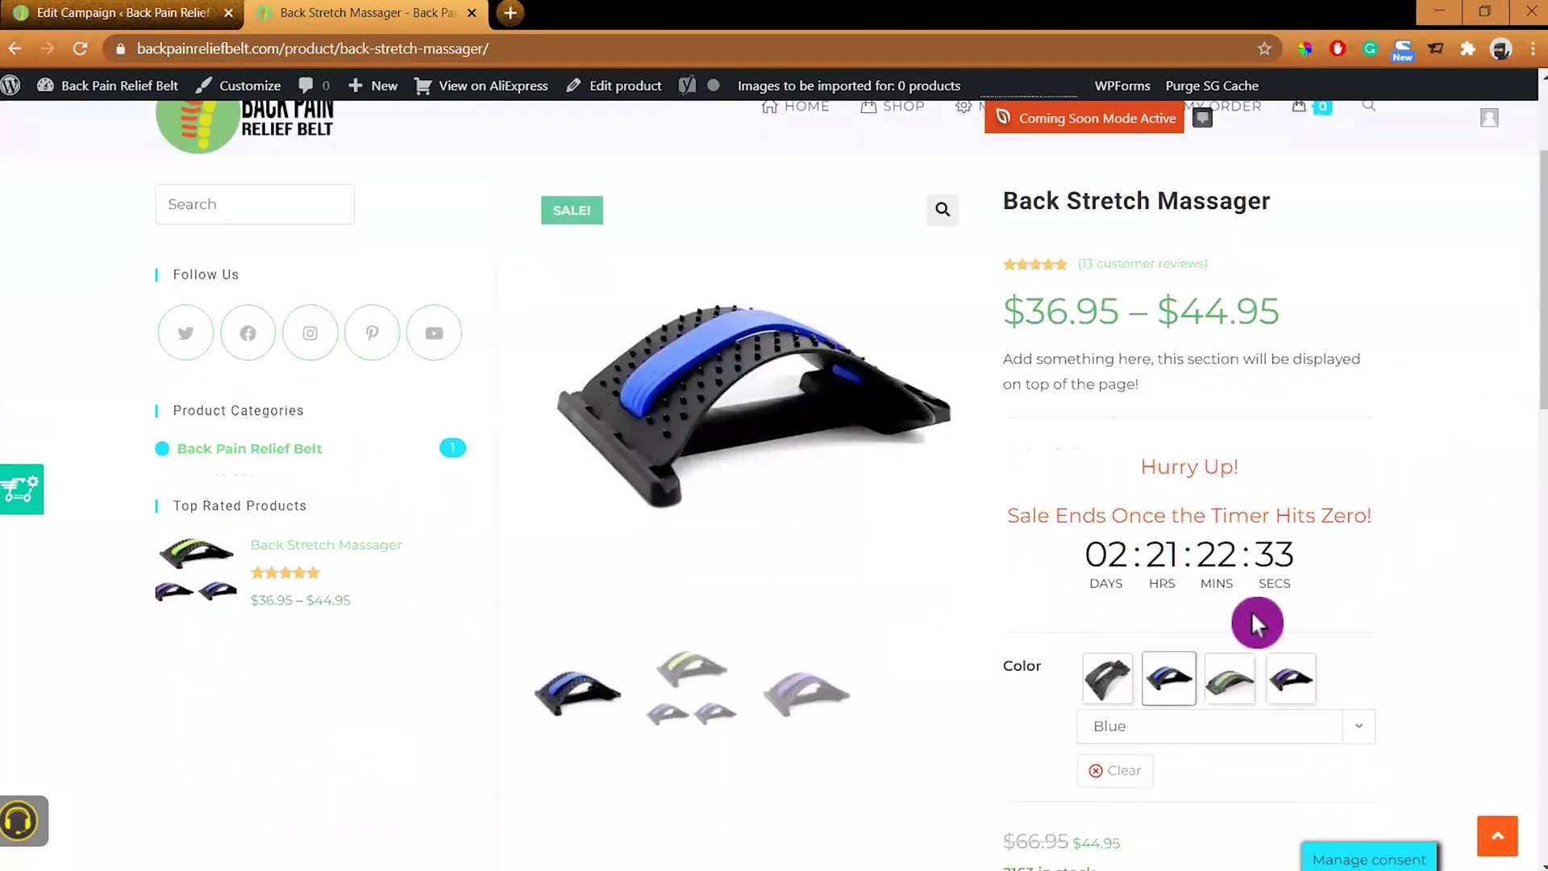
pyautogui.scroll(-1, 1371, 622)
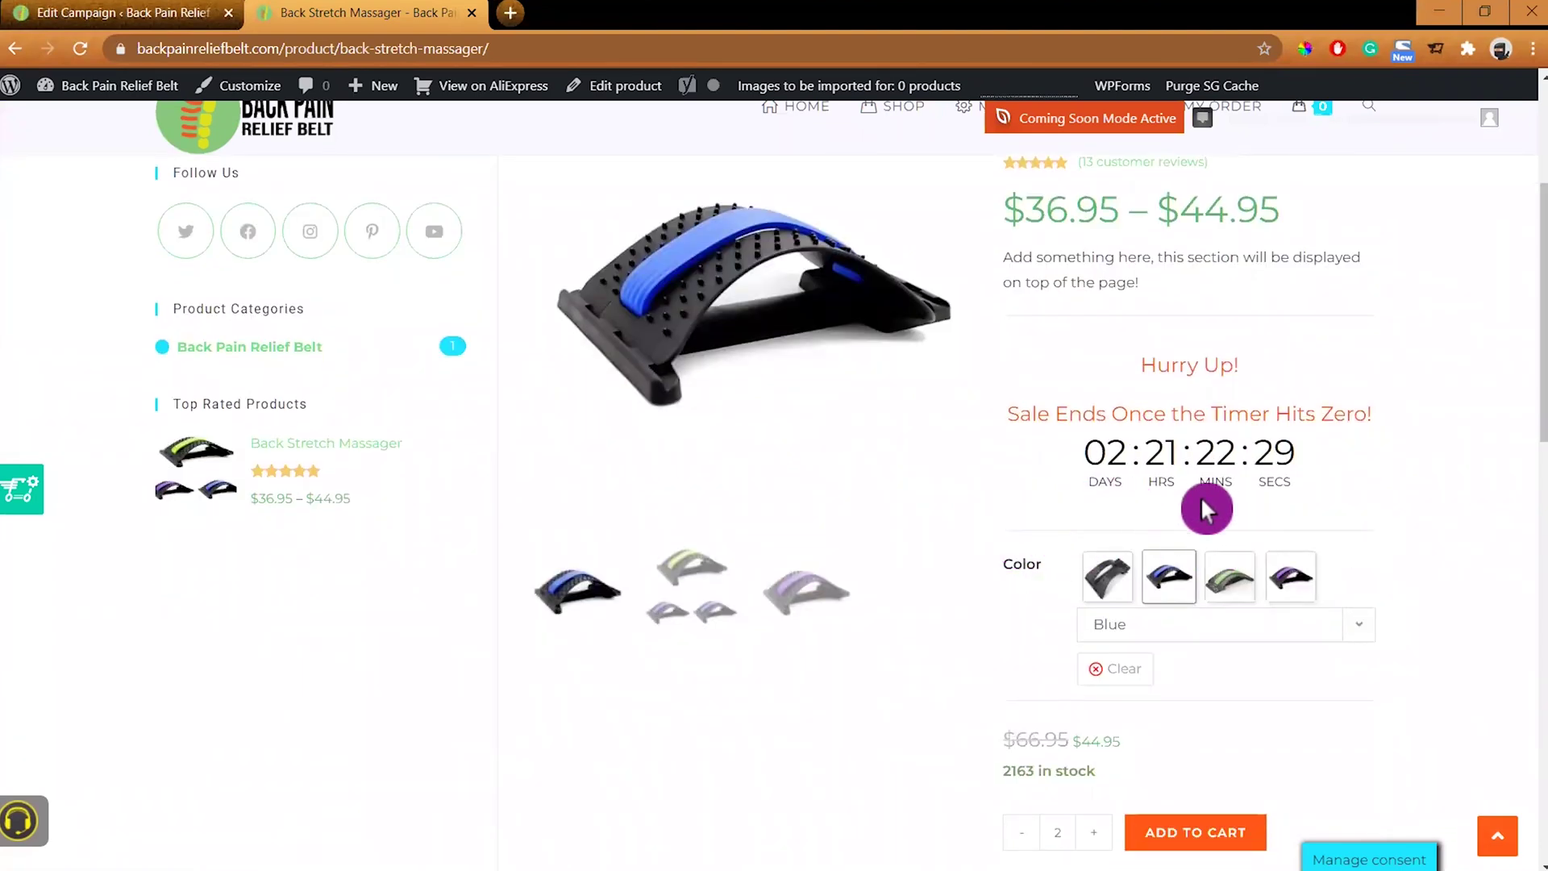
pyautogui.scroll(2, 1457, 397)
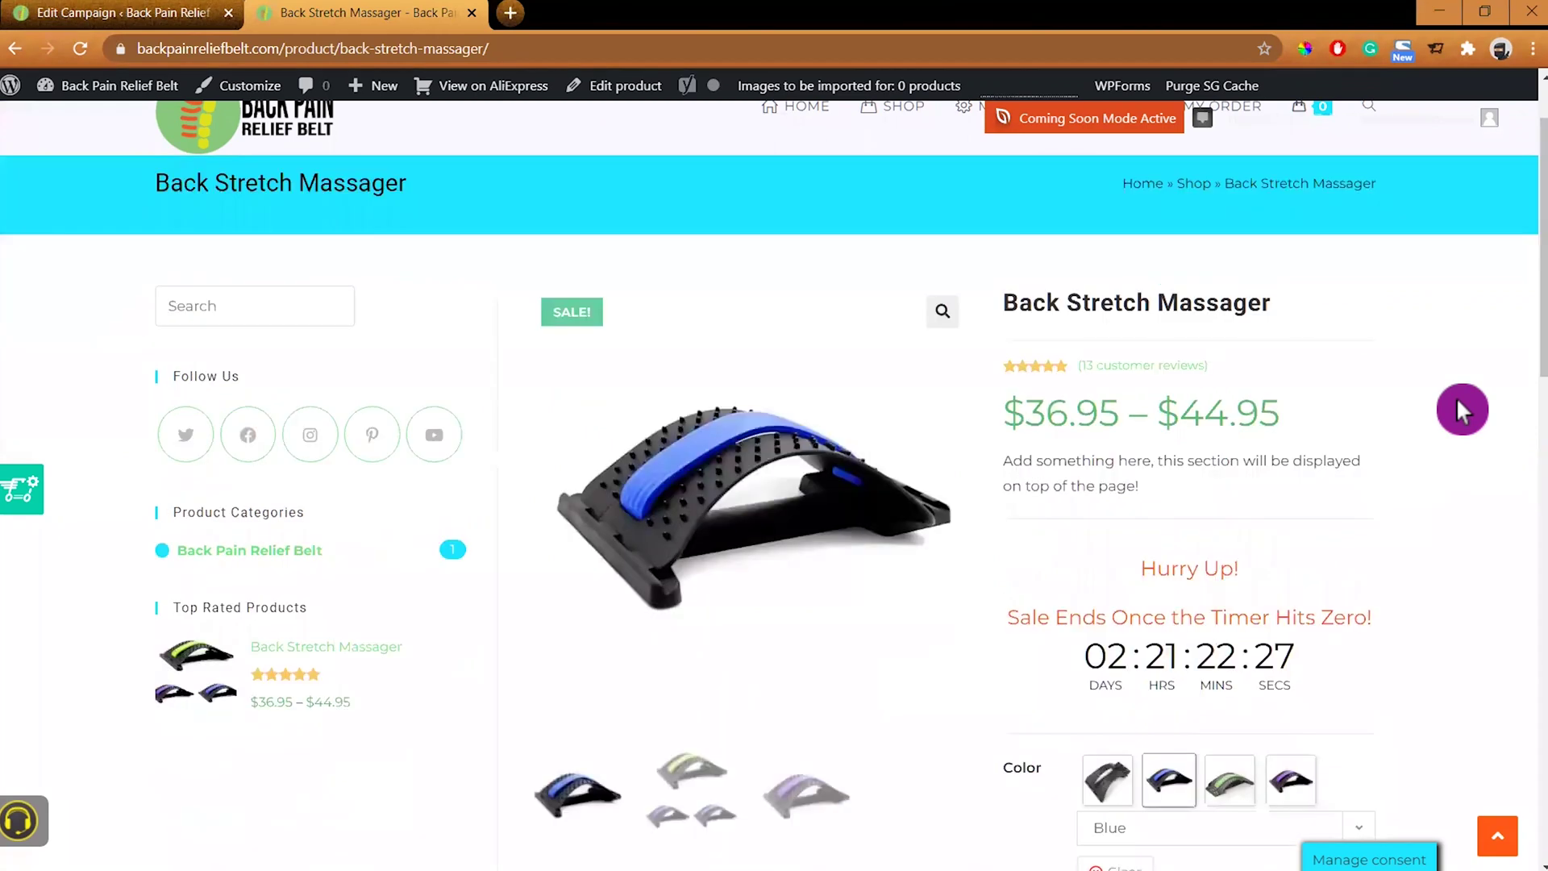
pyautogui.scroll(-3, 1458, 429)
pyautogui.scroll(-3, 1462, 451)
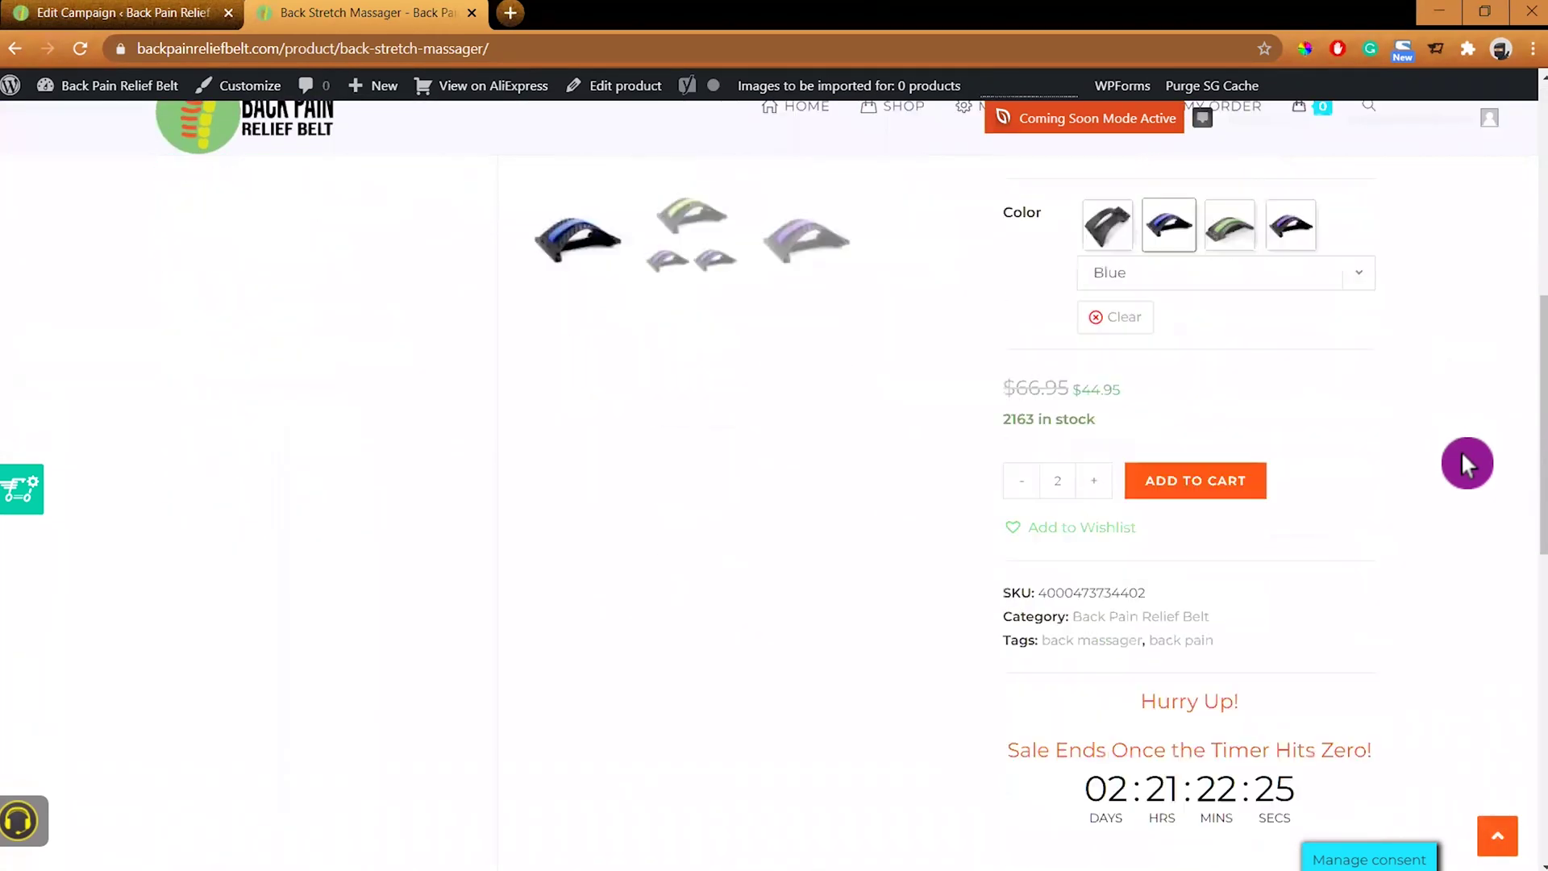
pyautogui.scroll(-1, 1464, 460)
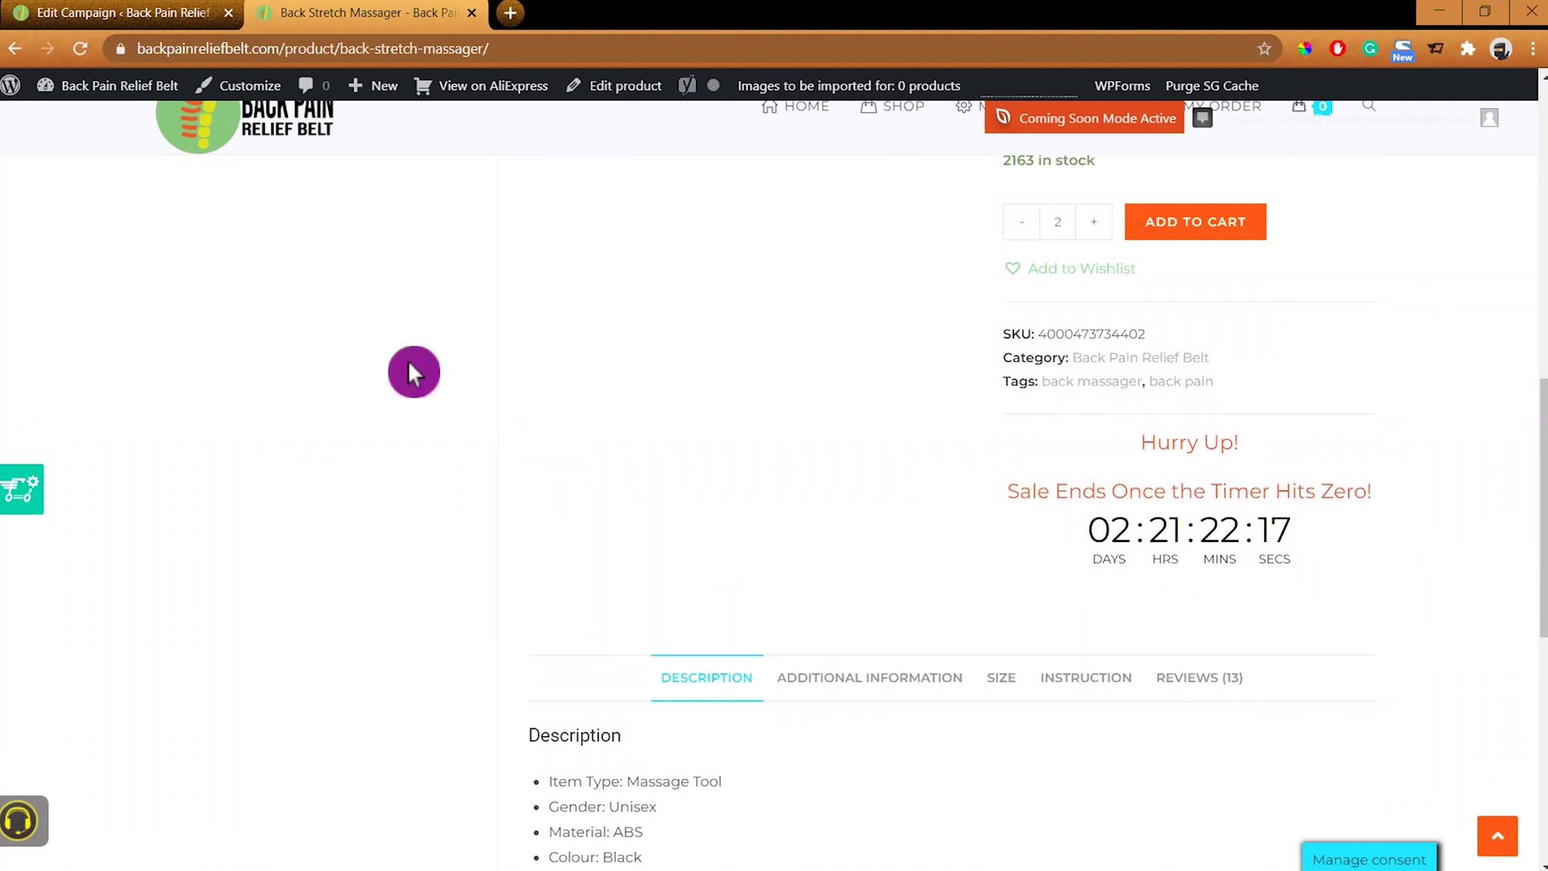
# - Turn off 'Display on product page' in the WooCommerce settings and update the campaign
pyautogui.click(128, 8)
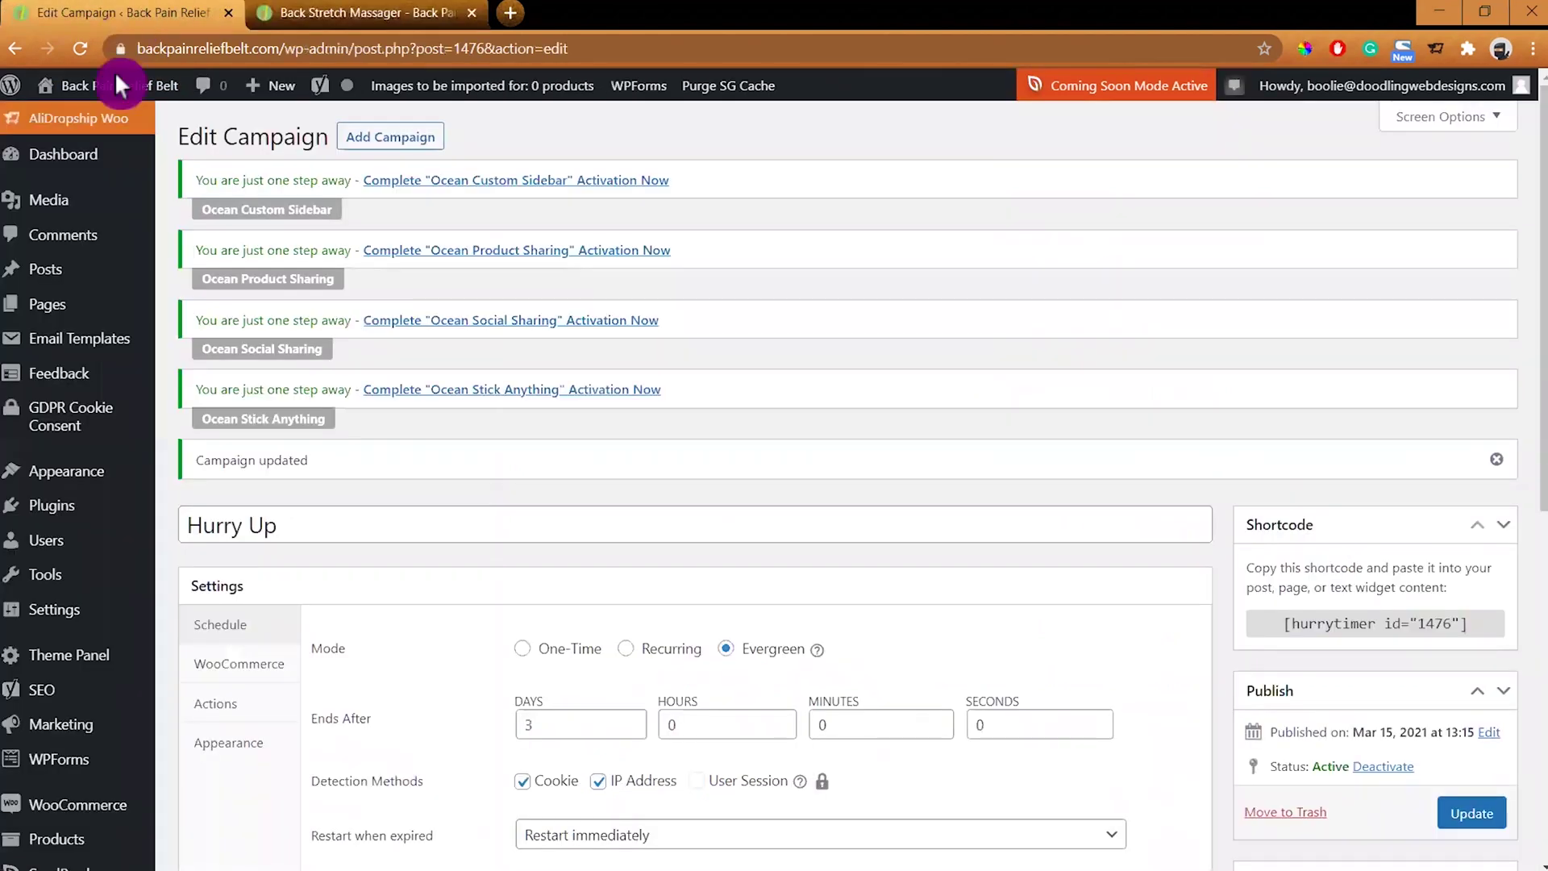
pyautogui.scroll(-2, 521, 604)
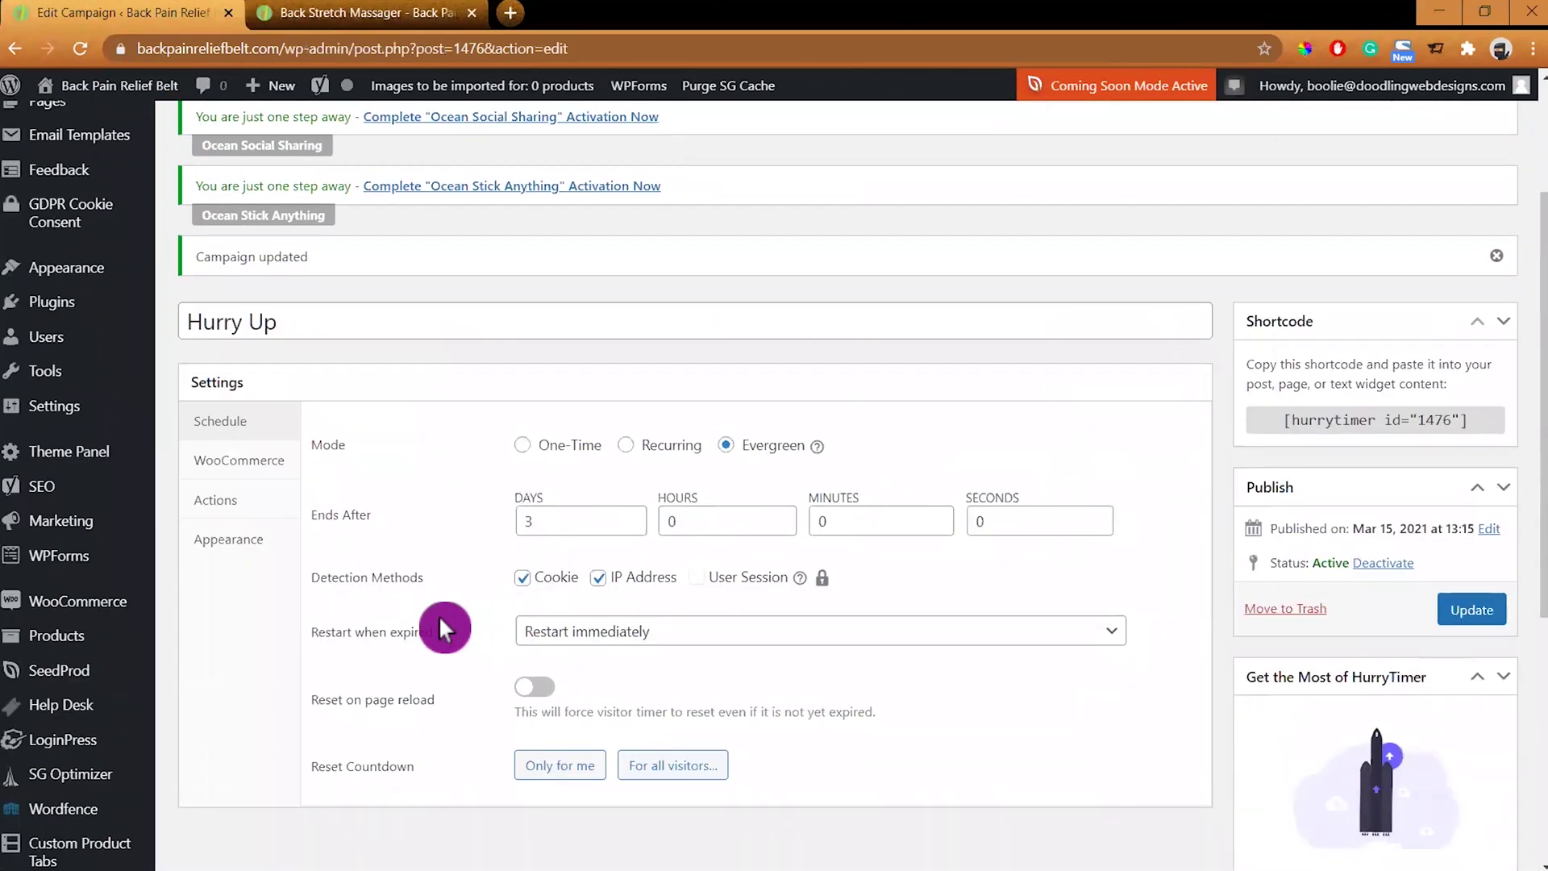
pyautogui.click(235, 472)
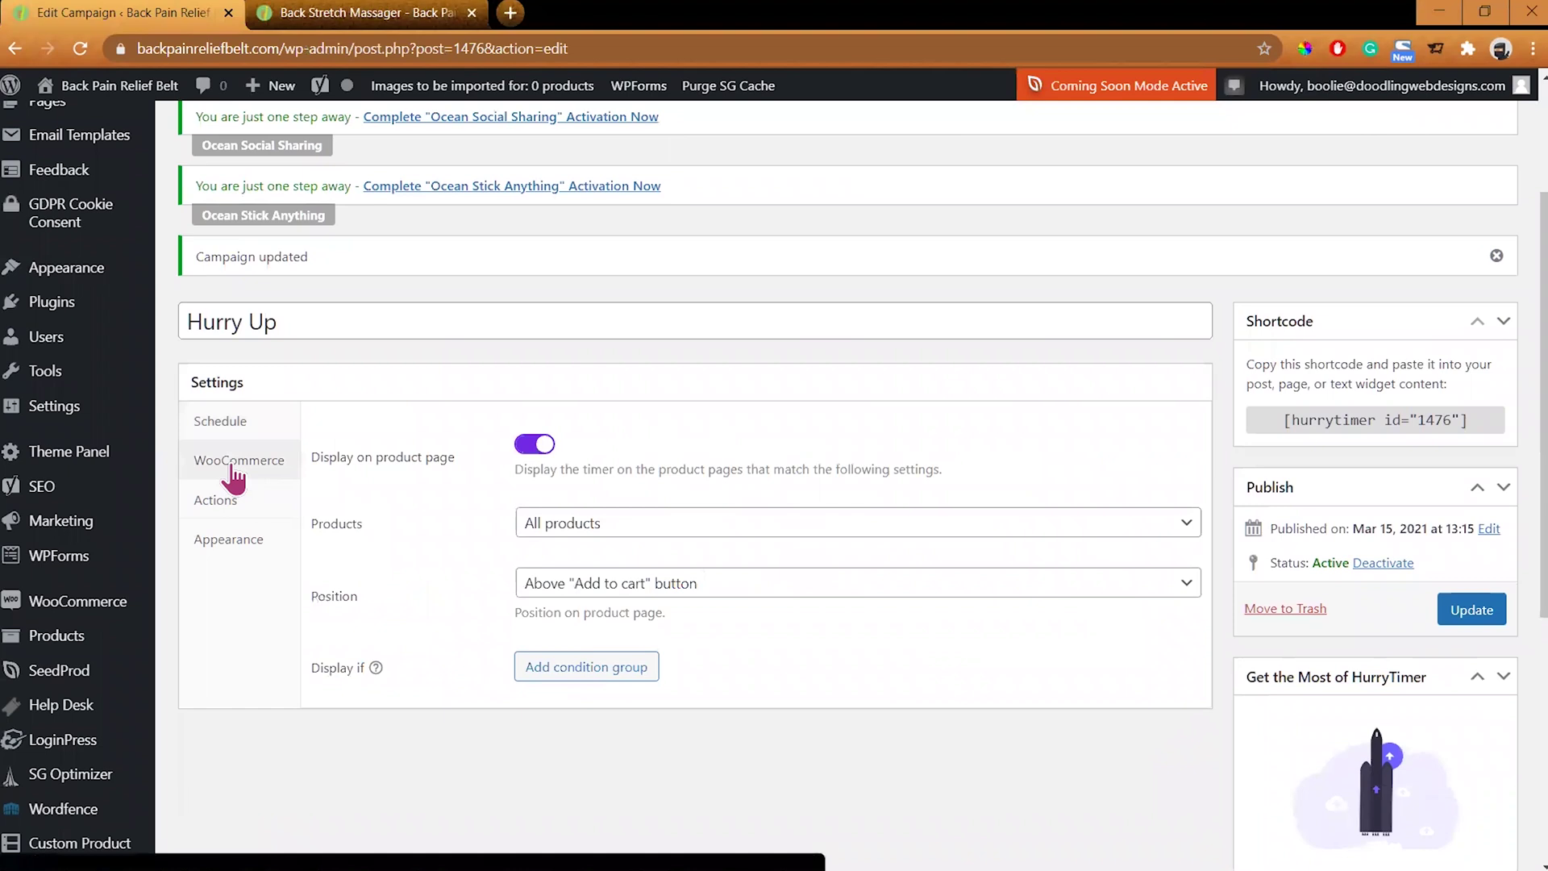
pyautogui.click(533, 458)
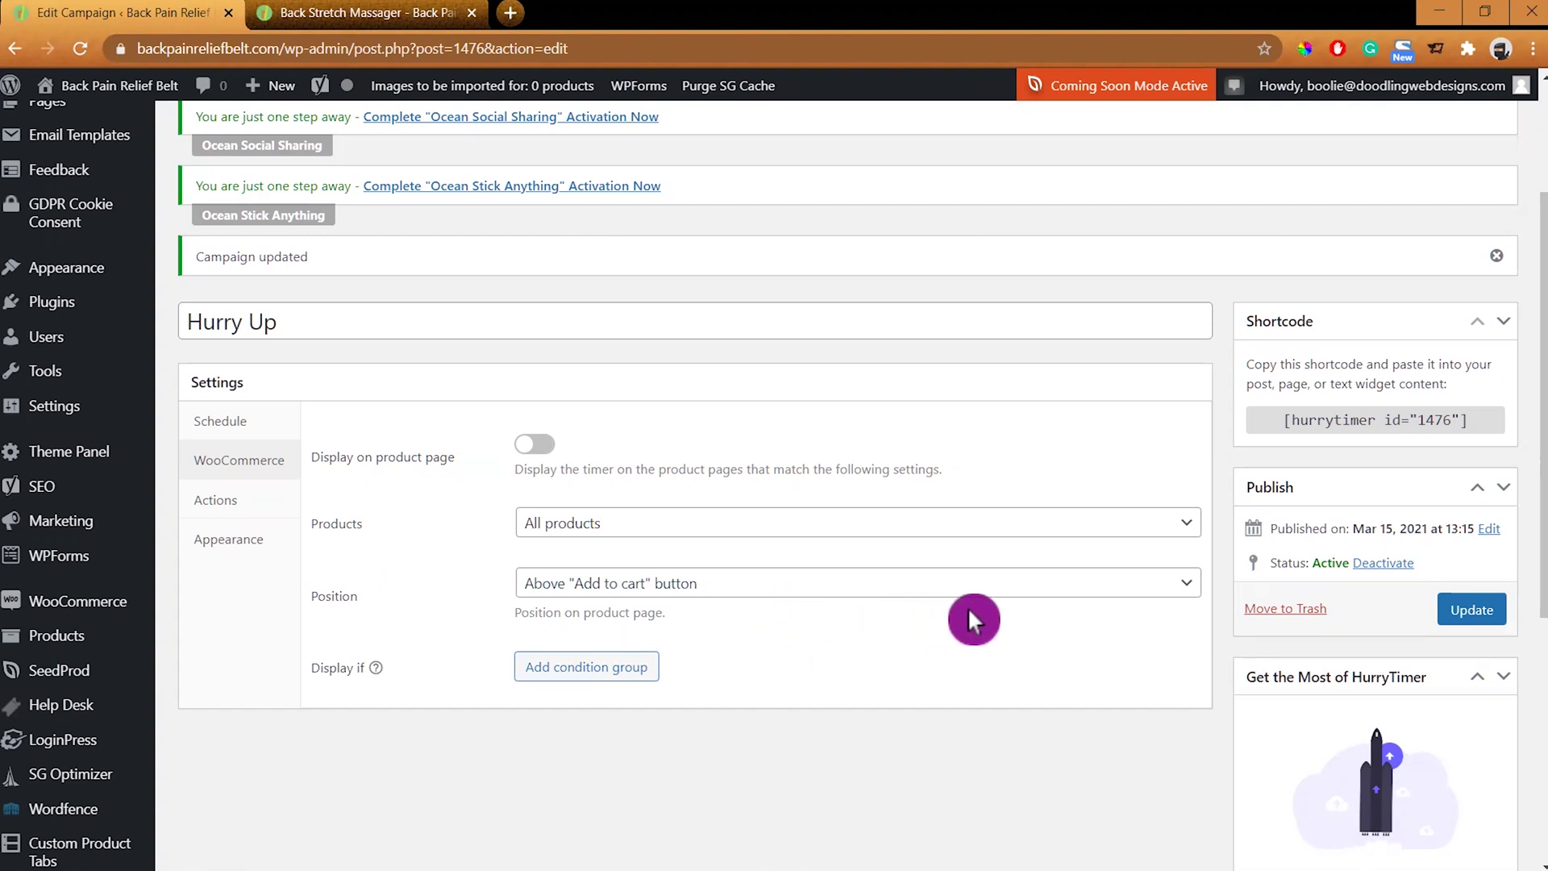
pyautogui.scroll(1, 1452, 700)
pyautogui.click(1461, 714)
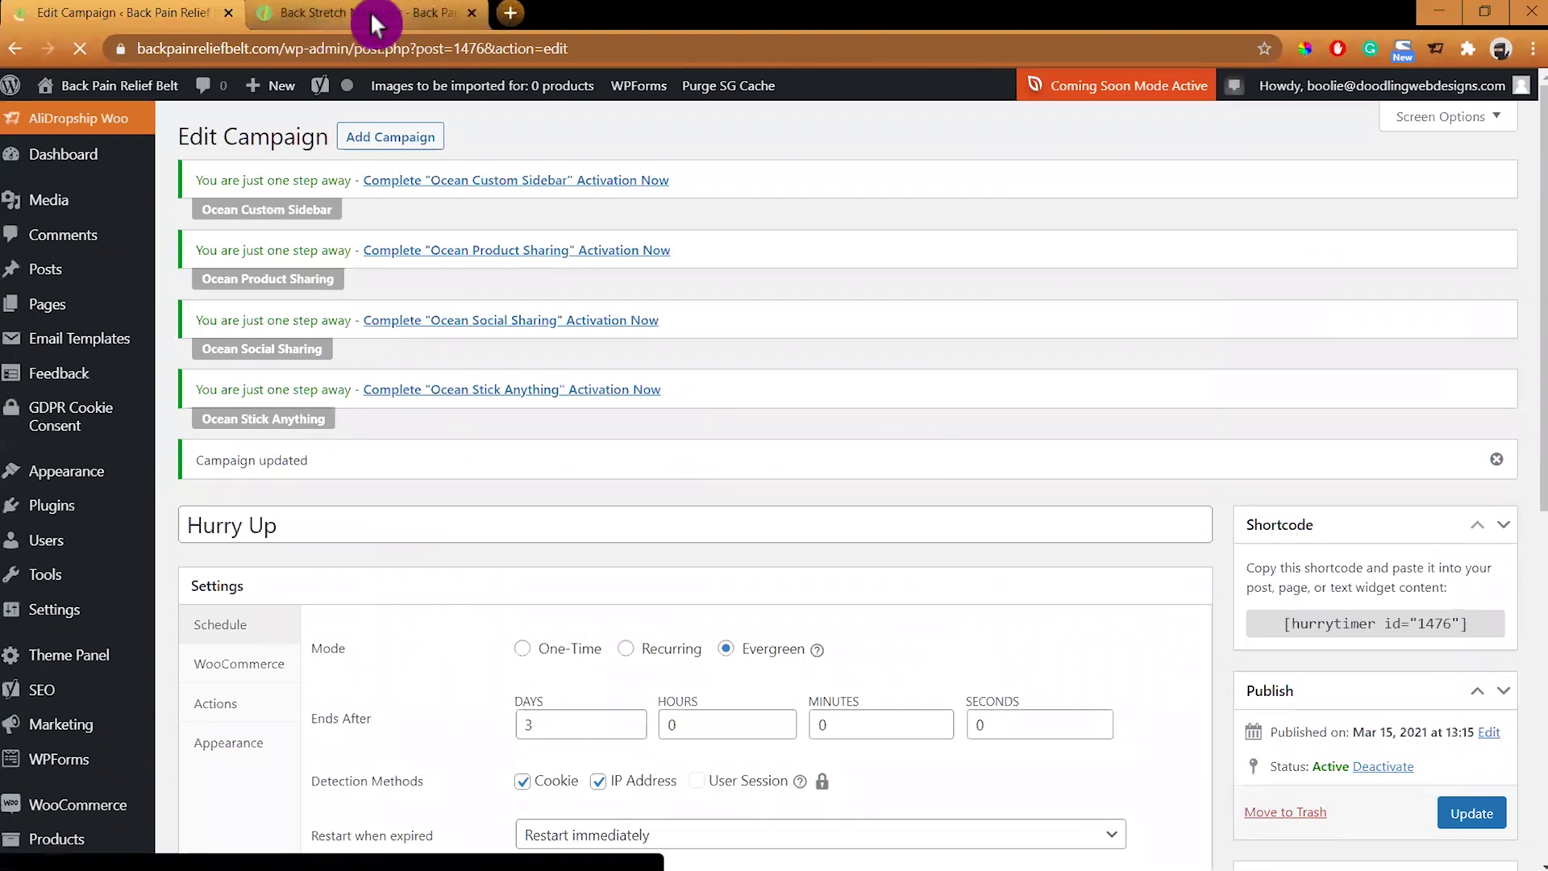
# - Reload the Back Stretch Massager page and select Blue, confirming a single countdown and $44.95 price
pyautogui.click(371, 9)
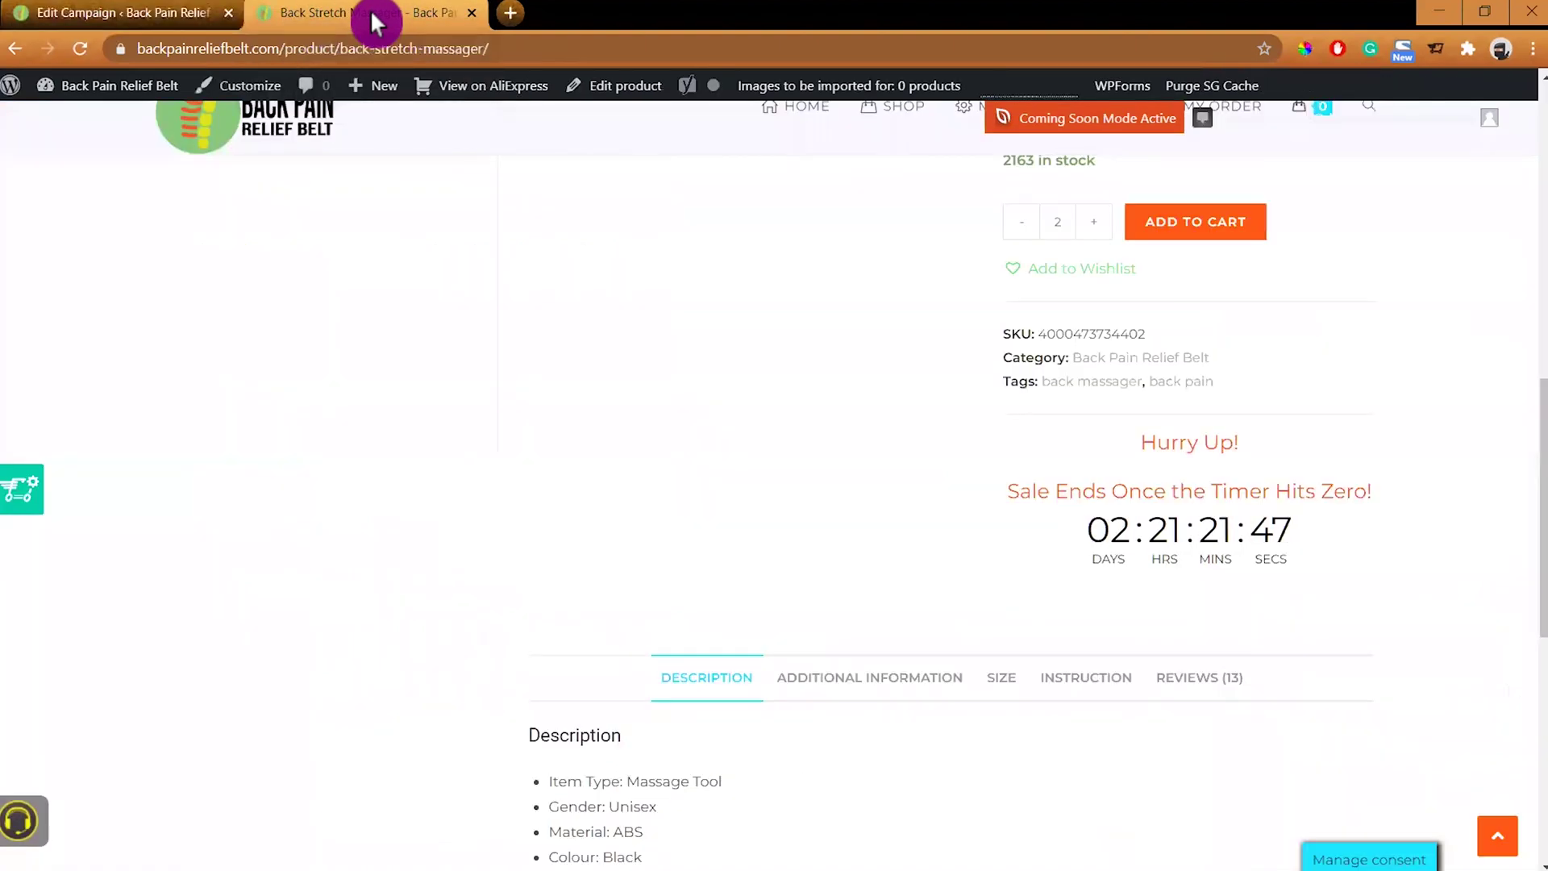
pyautogui.click(79, 48)
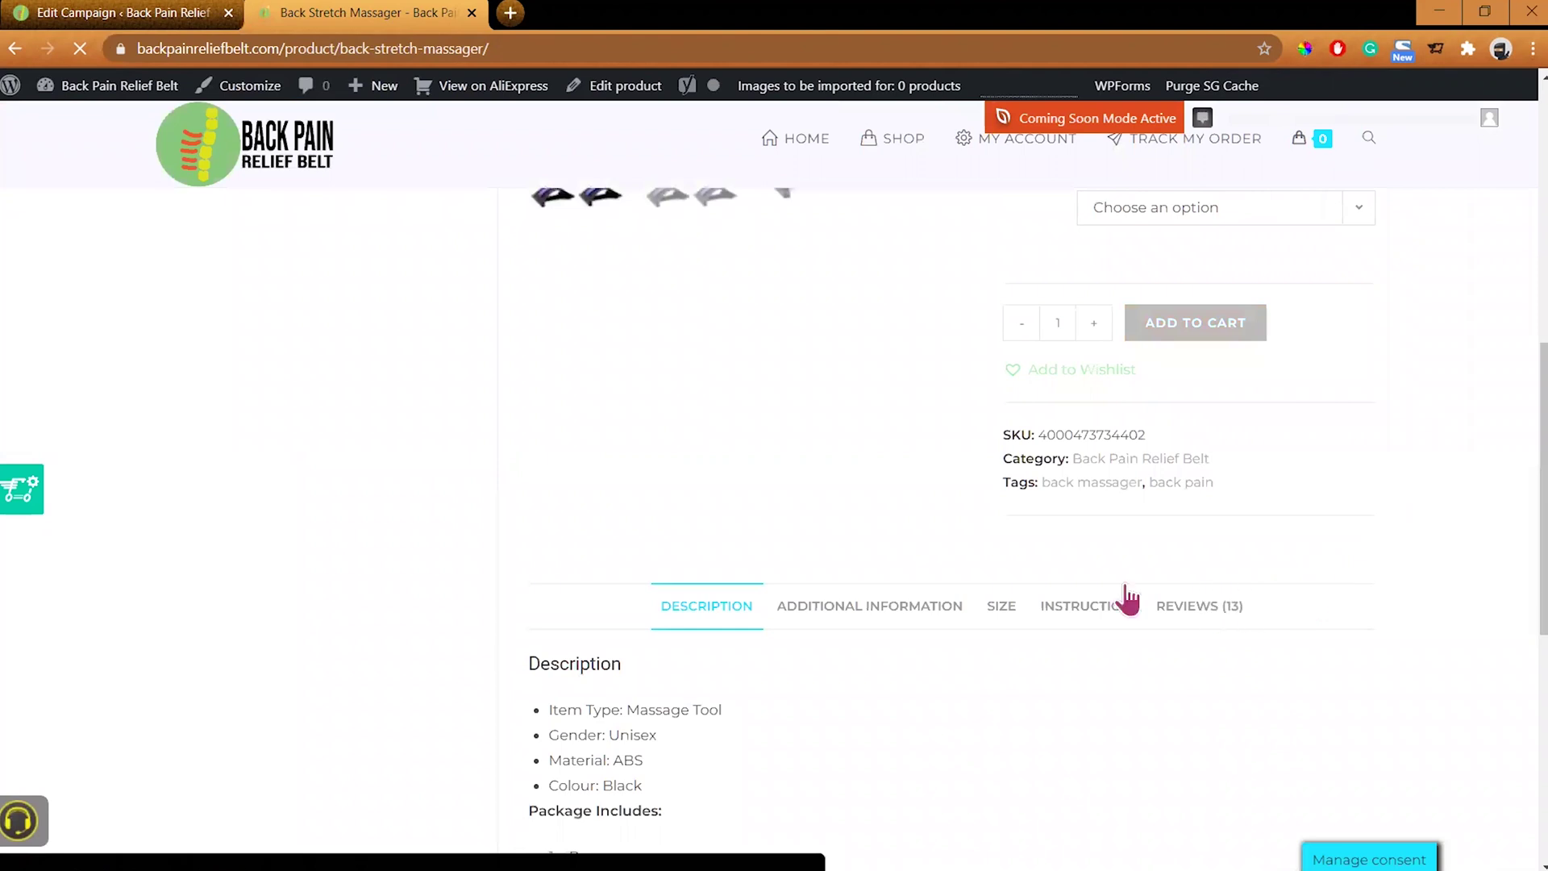
pyautogui.scroll(-2, 1246, 593)
pyautogui.scroll(2, 1307, 556)
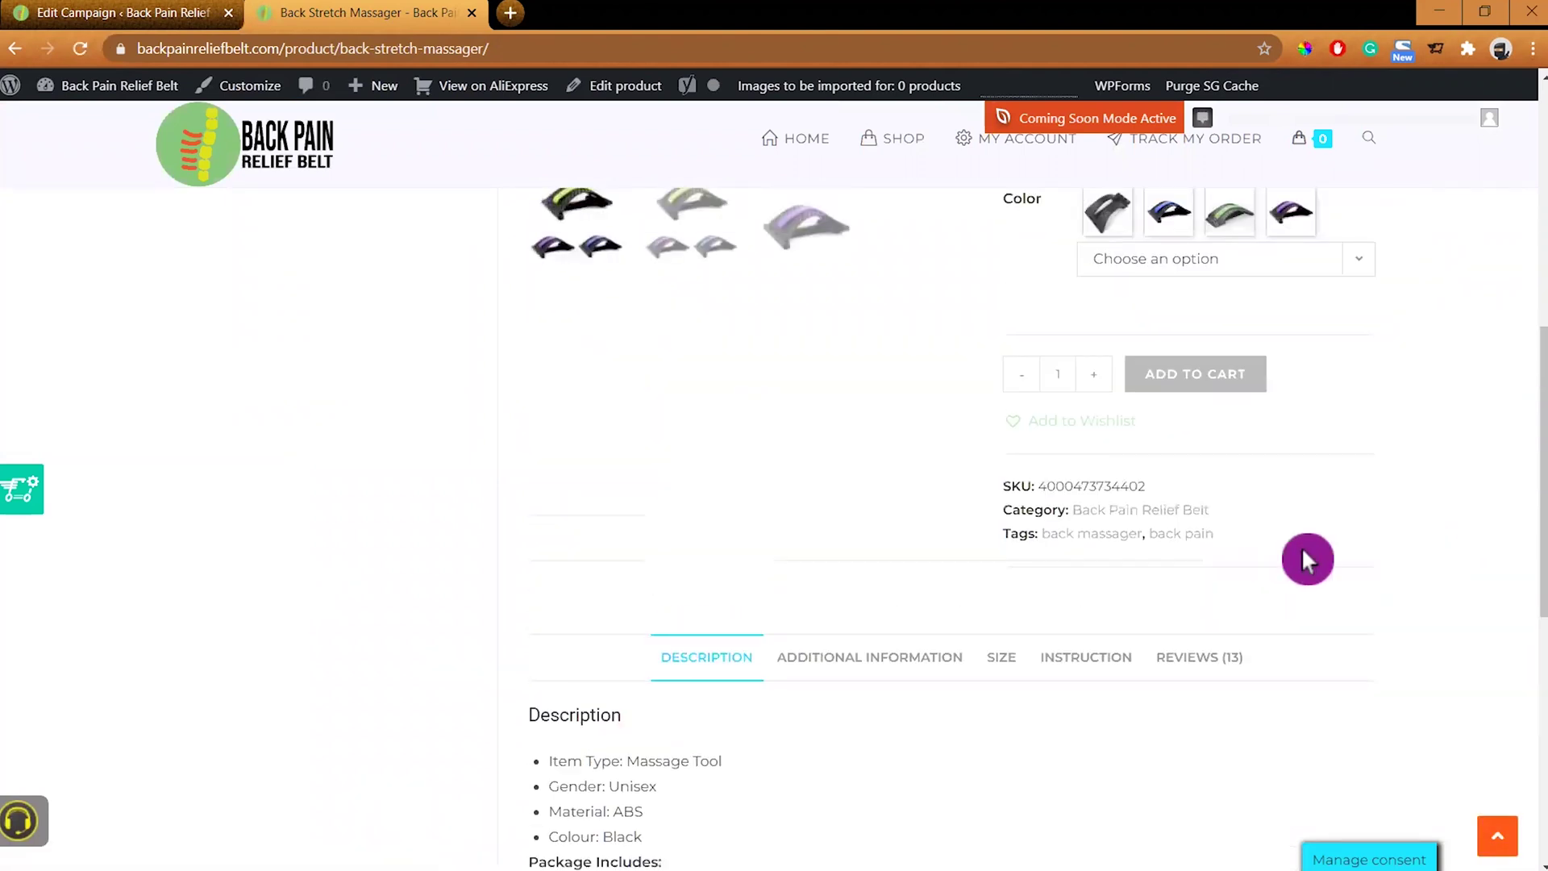
pyautogui.scroll(3, 1419, 520)
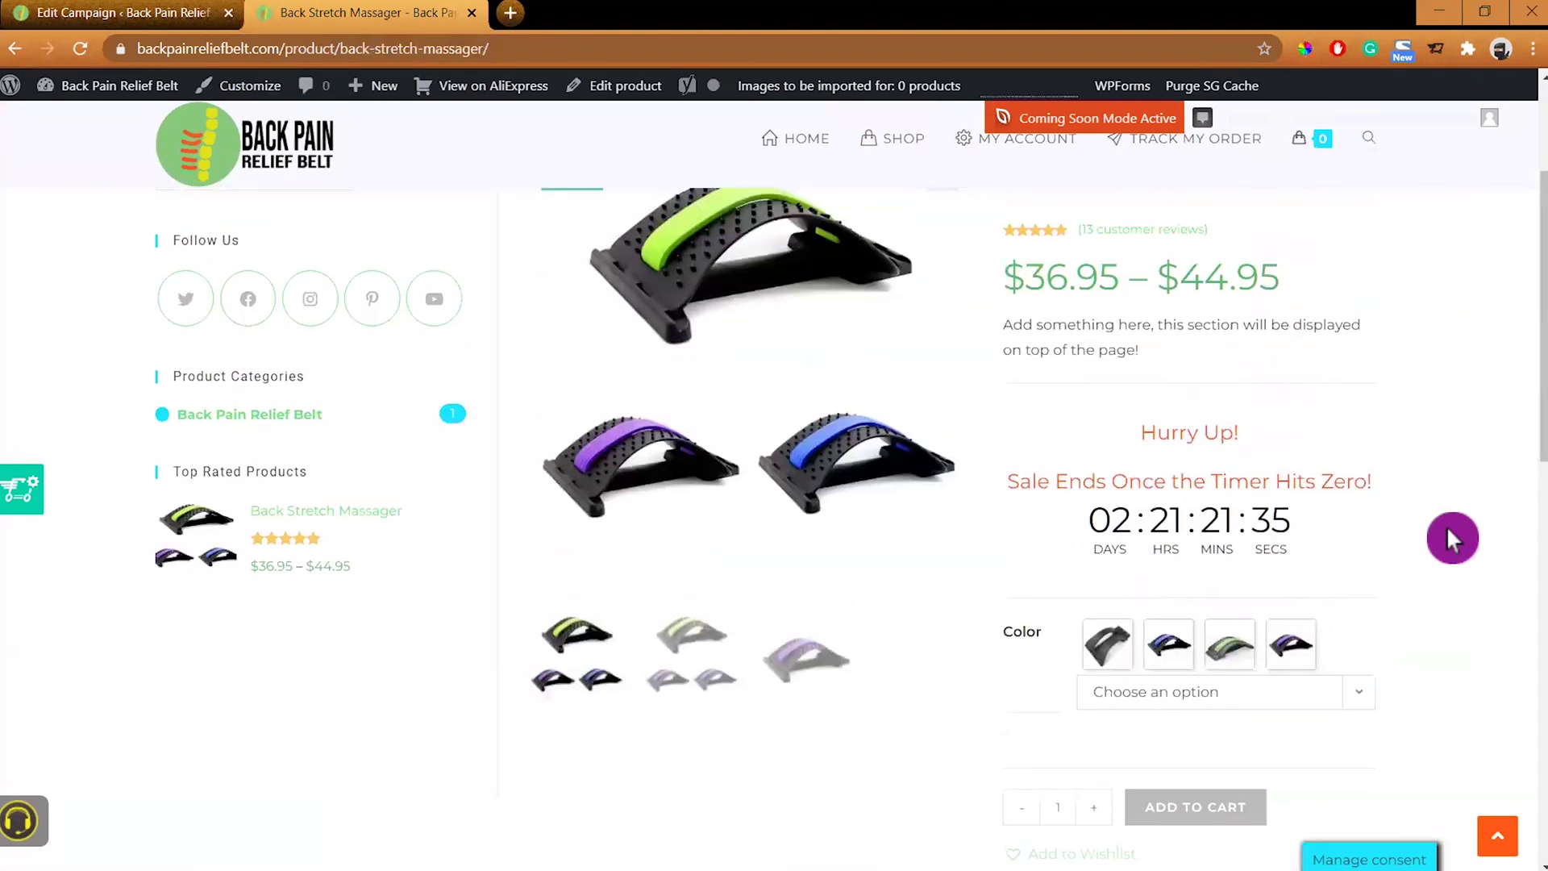
pyautogui.click(1280, 440)
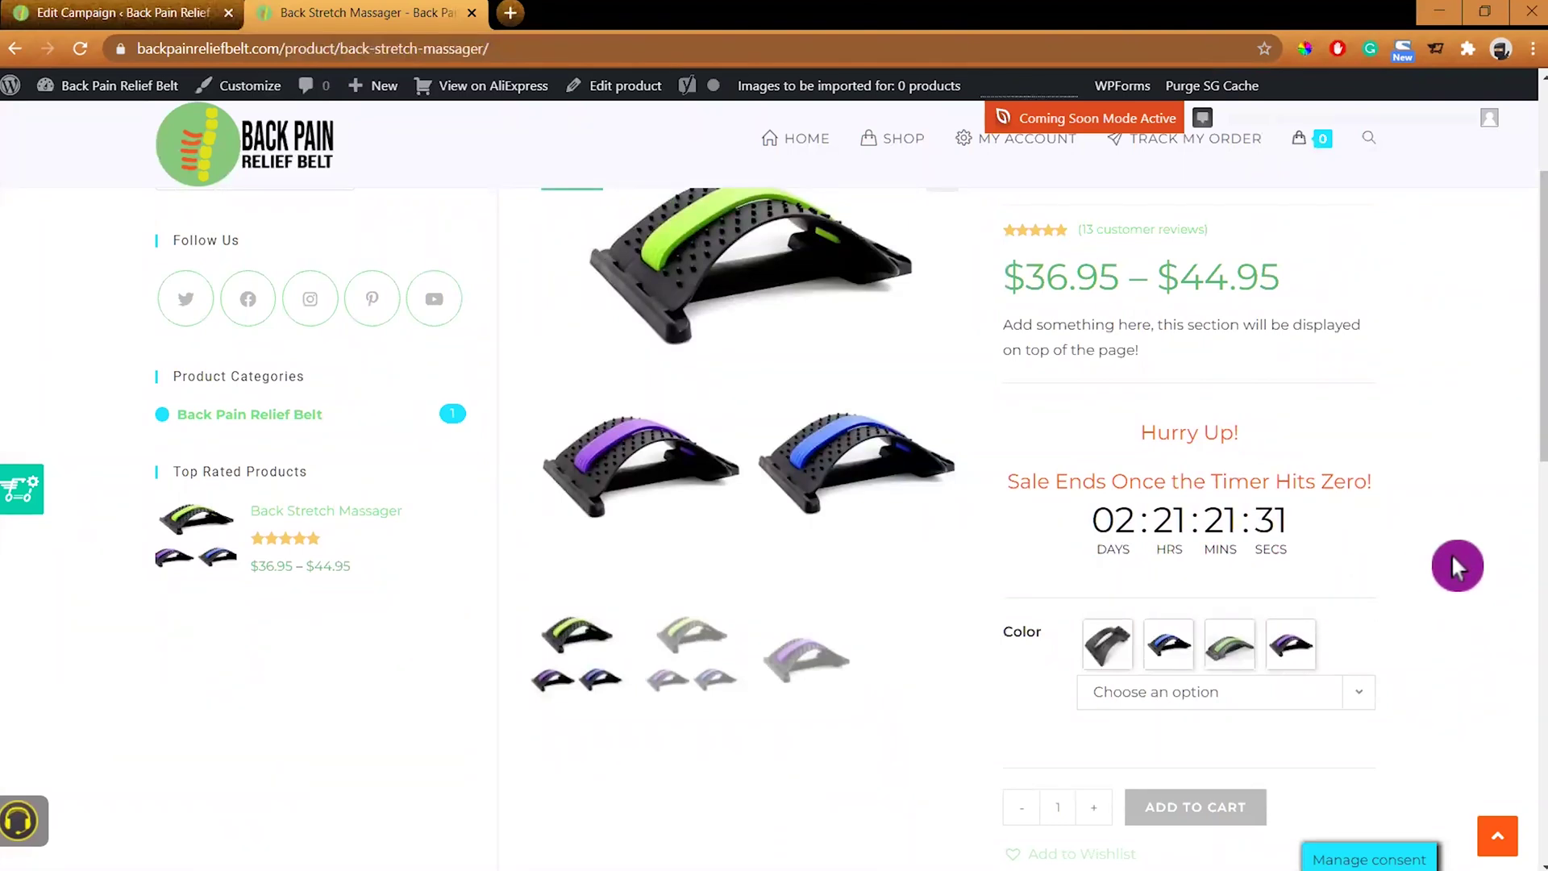
pyautogui.click(1169, 647)
pyautogui.scroll(-3, 1398, 641)
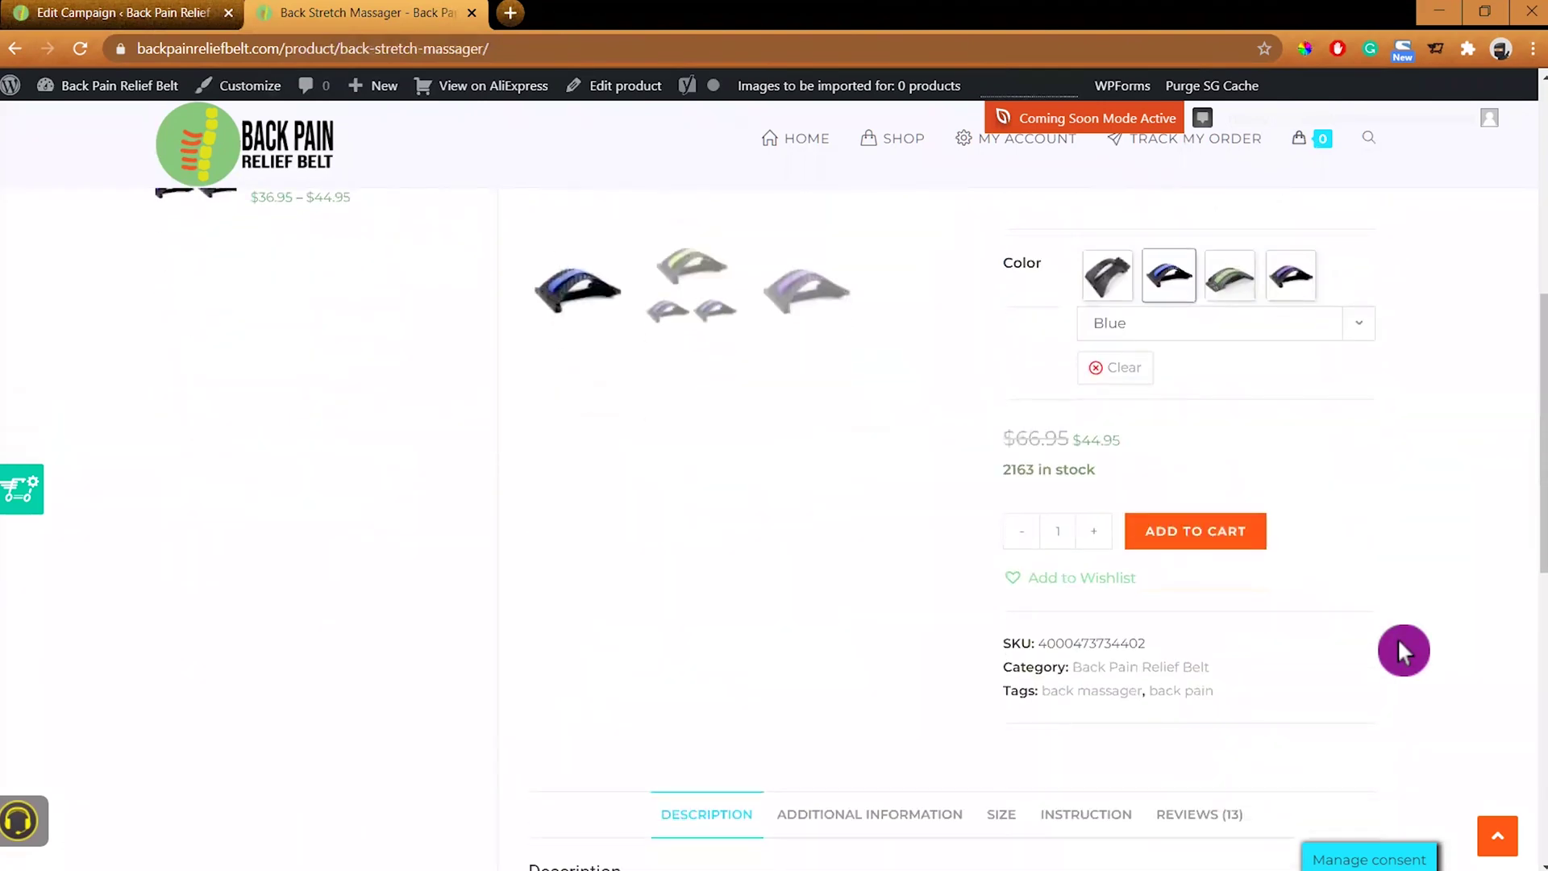
pyautogui.scroll(3, 1398, 642)
pyautogui.scroll(1, 1398, 651)
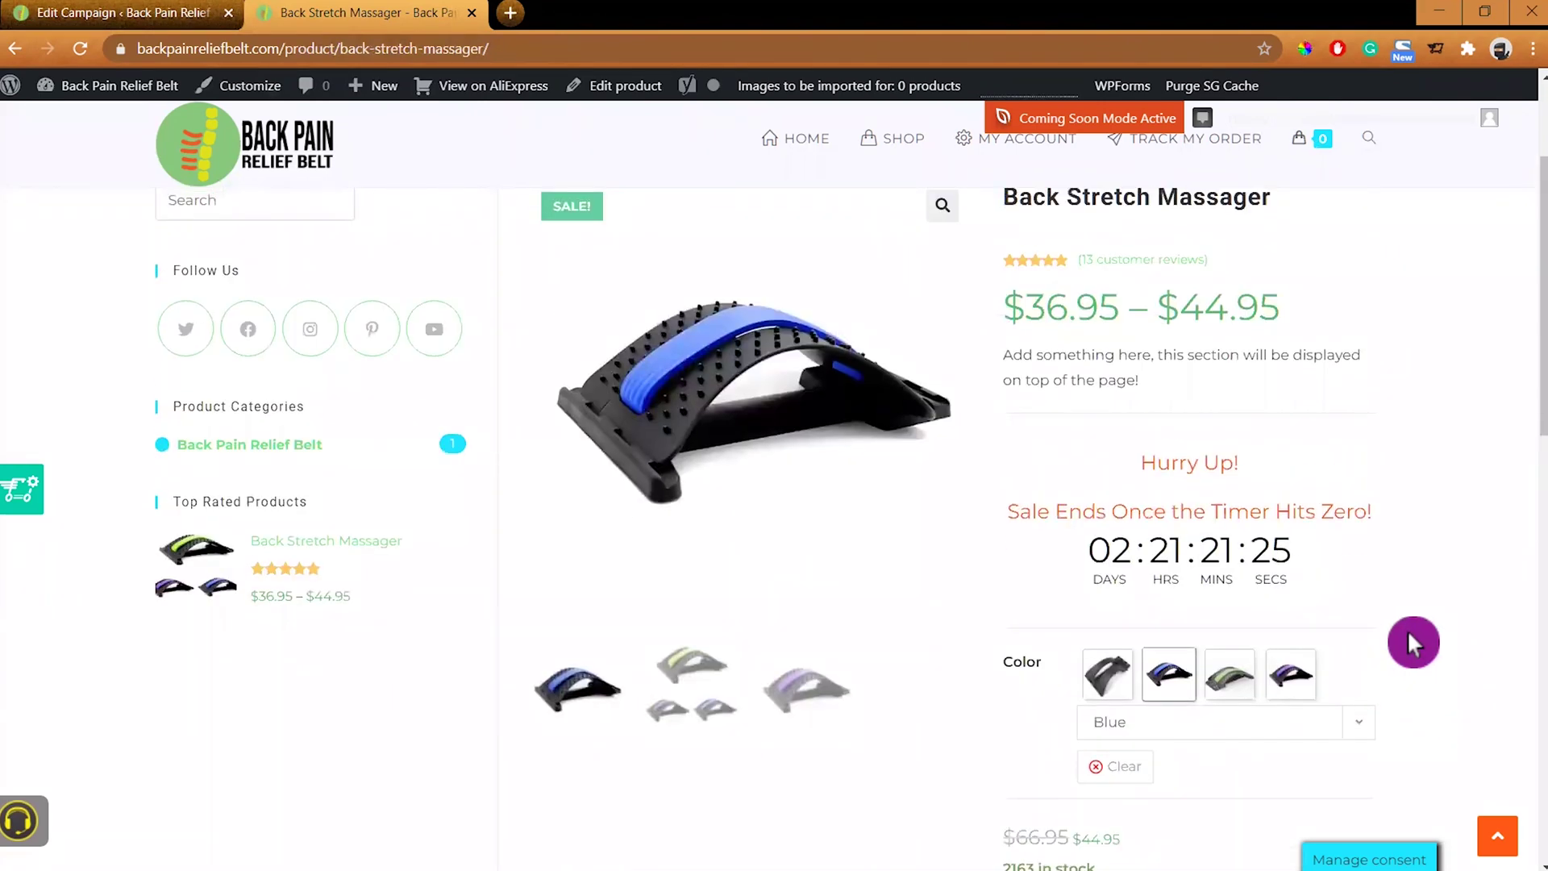
pyautogui.scroll(-1, 1416, 642)
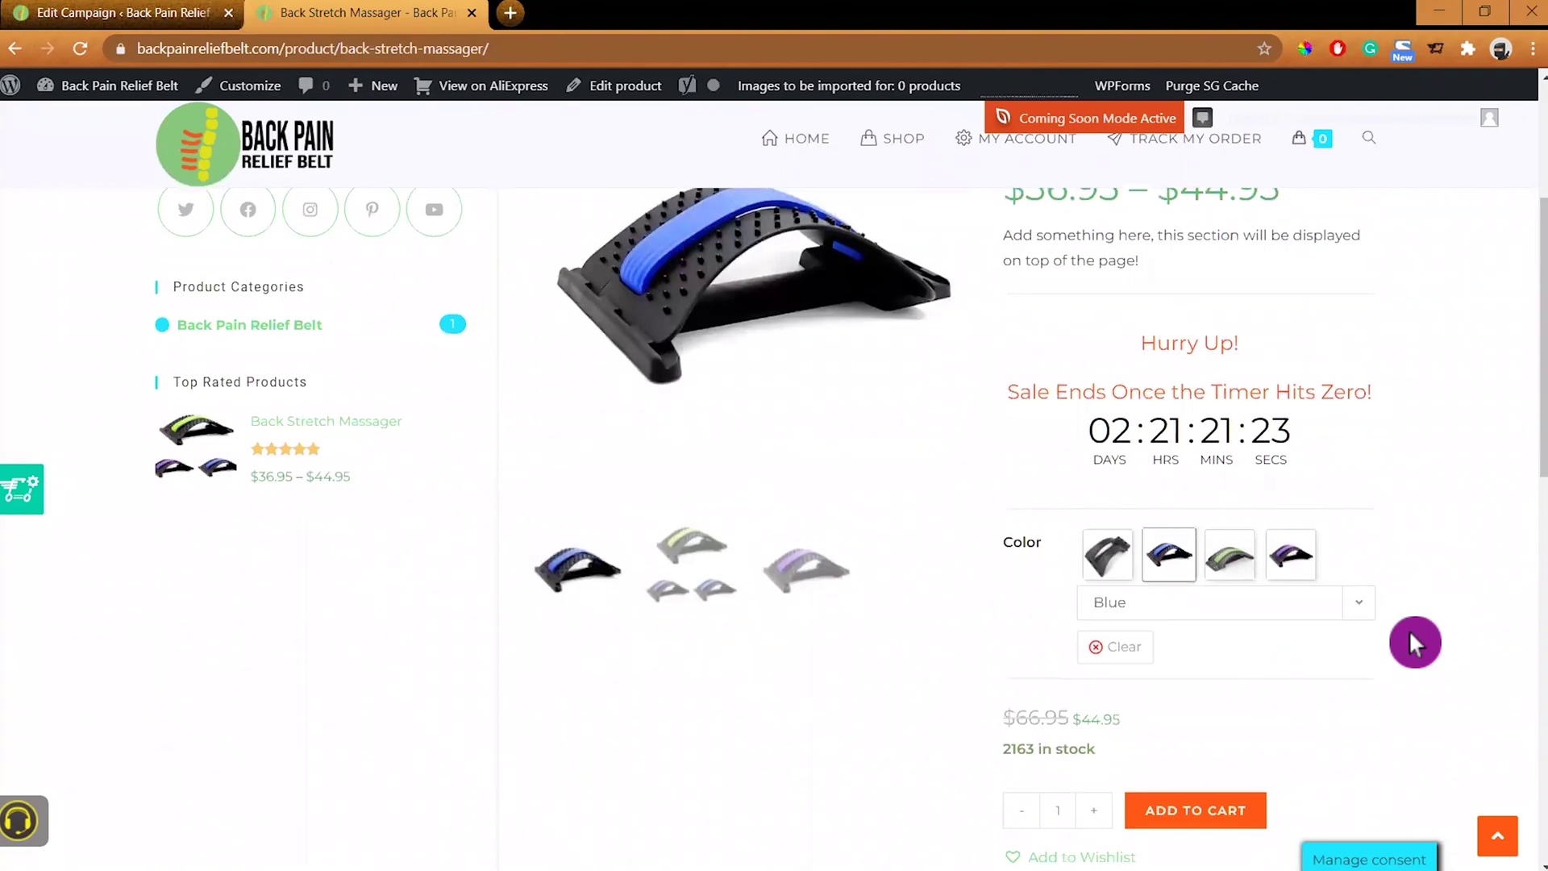